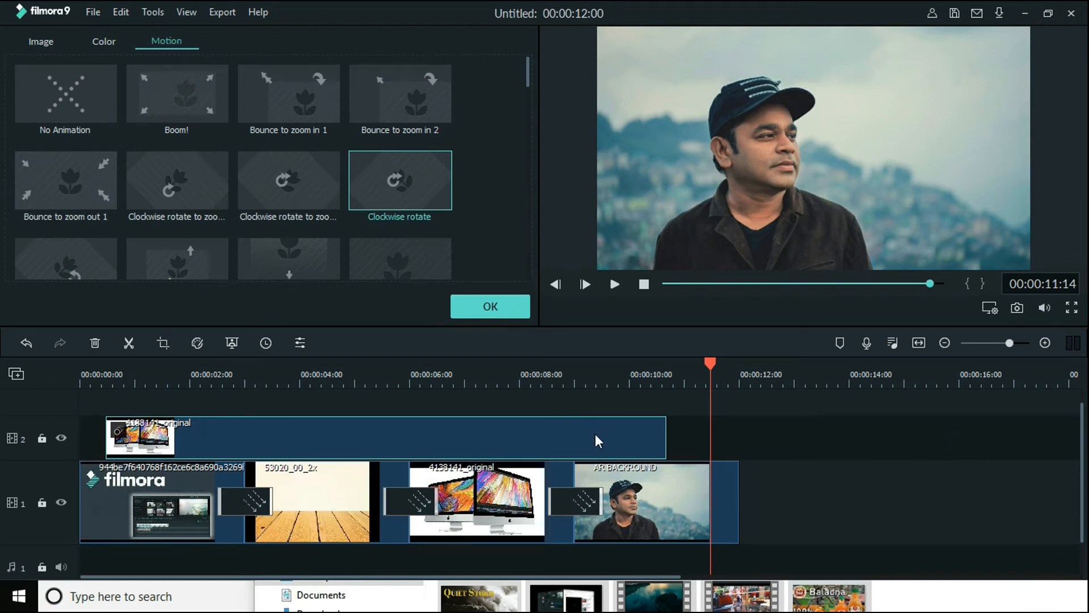
# Delete the 4138141_original clip from video track 2 and close the motion settings
pyautogui.press('Delete')
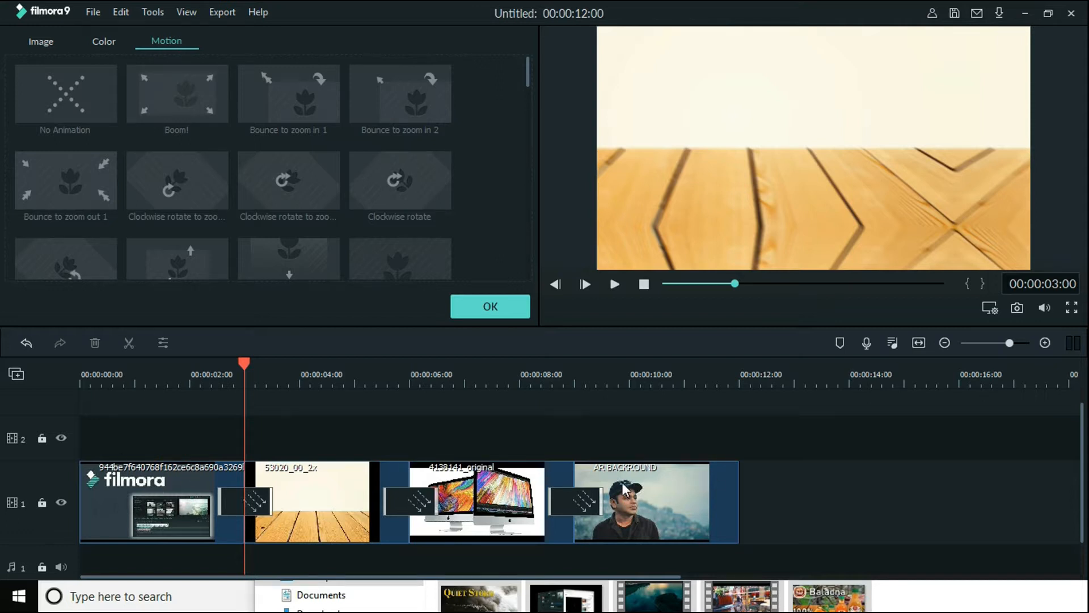
pyautogui.moveTo(785, 378); pyautogui.dragTo(677, 377)
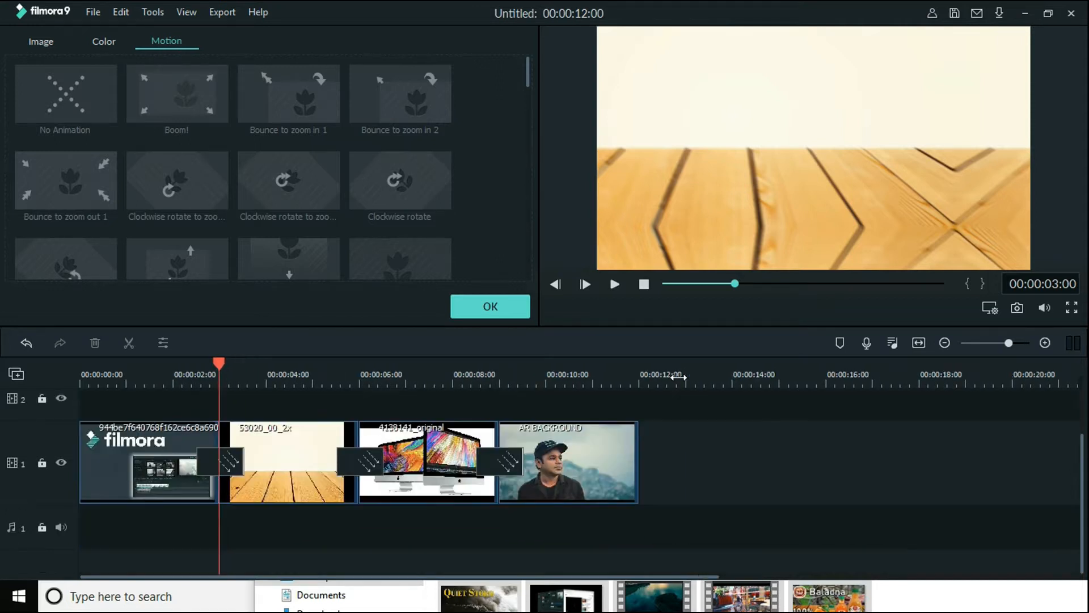
pyautogui.click(490, 306)
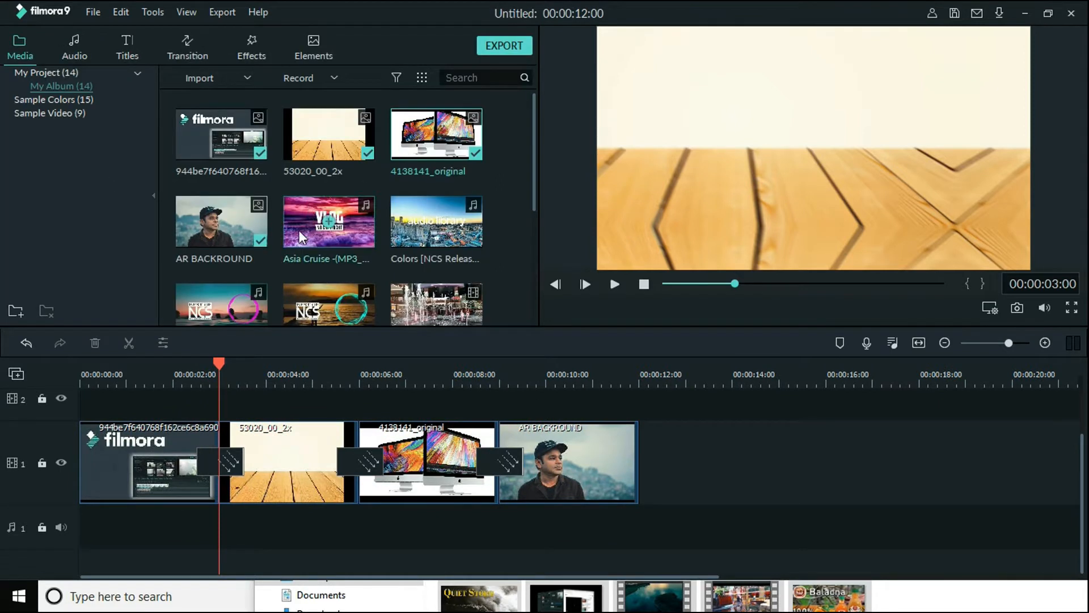
# Add the Asia Cruise music to audio track 1 at the timeline start and move the playhead to the song's end
pyautogui.moveTo(304, 220); pyautogui.dragTo(79, 542)
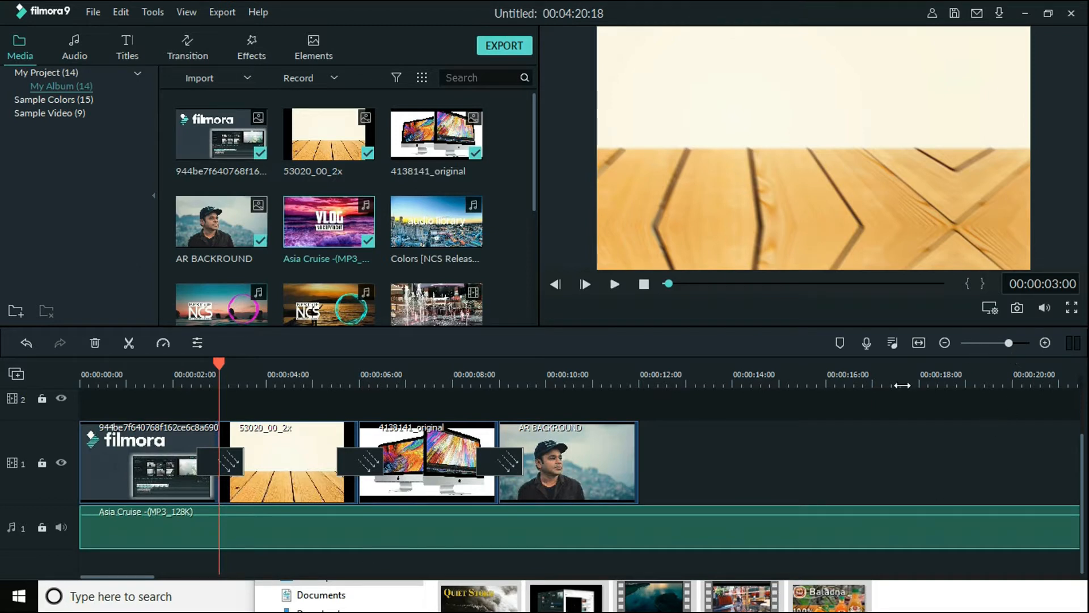
pyautogui.click(921, 341)
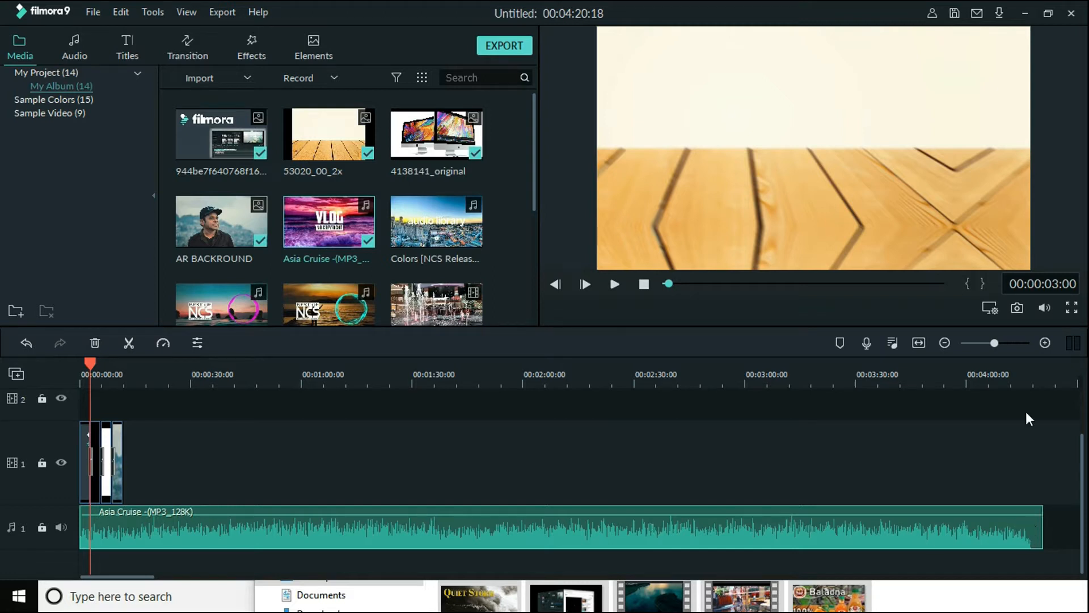
pyautogui.click(1037, 371)
pyautogui.click(1044, 372)
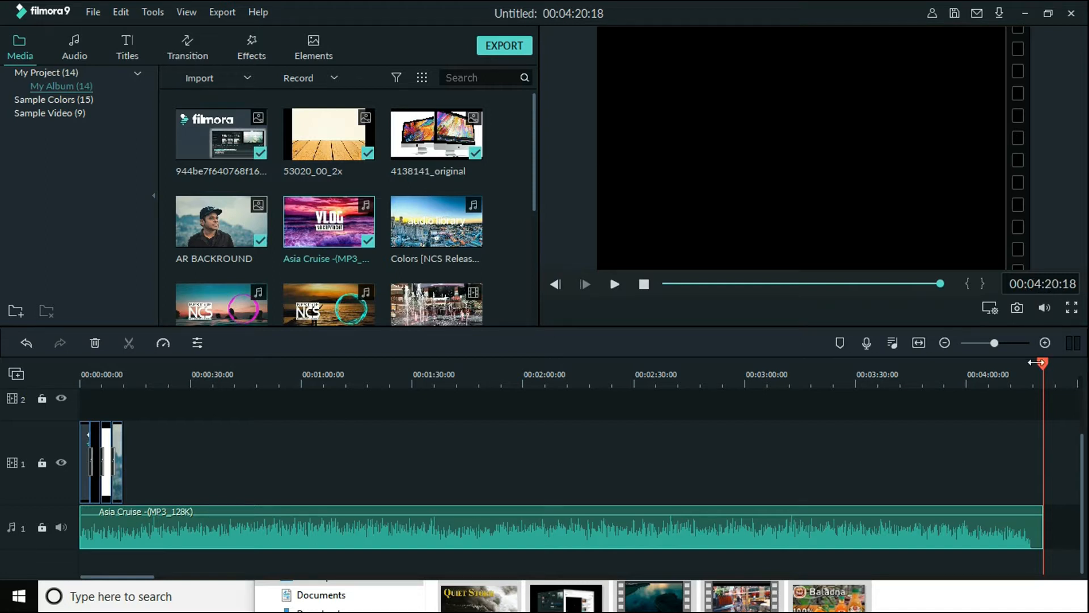
# Split the Asia Cruise music at 00:00:11:24, near the end of the last image clip
pyautogui.moveTo(1044, 370); pyautogui.dragTo(123, 437)
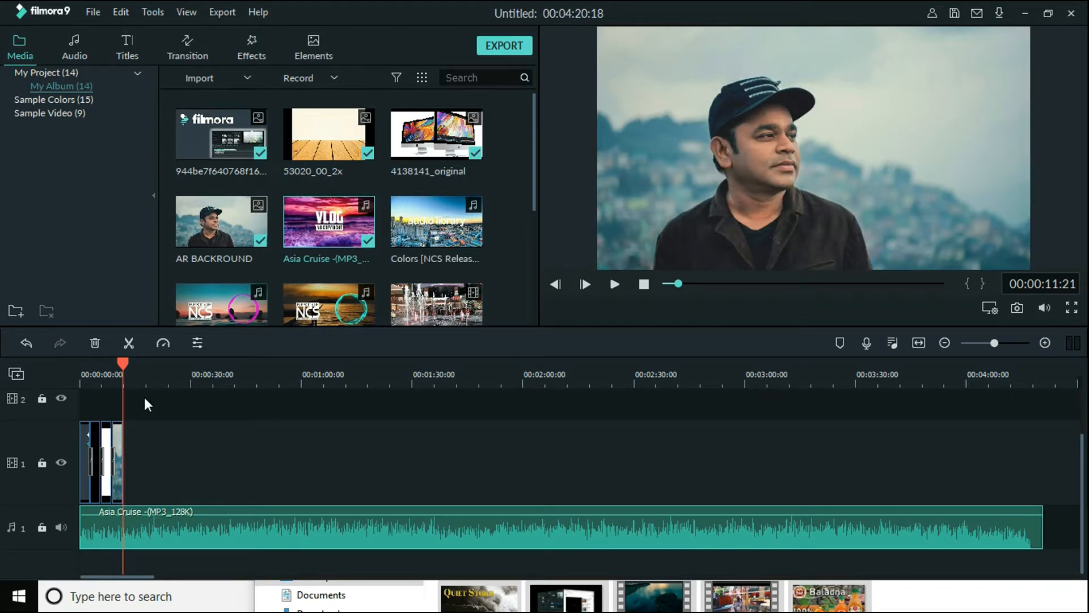
pyautogui.moveTo(171, 369); pyautogui.dragTo(863, 396)
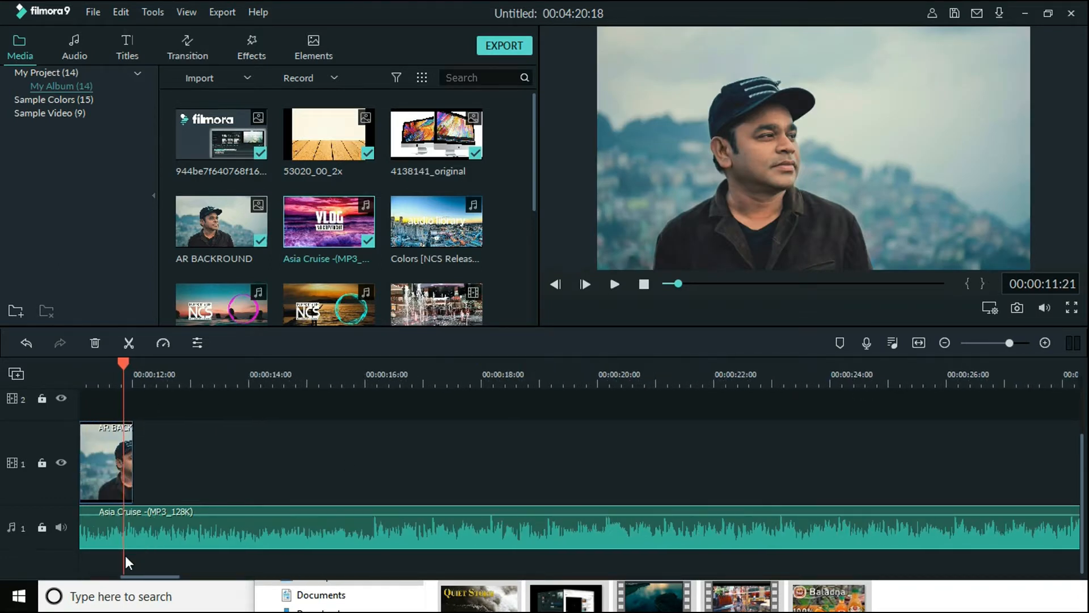
pyautogui.moveTo(164, 578); pyautogui.dragTo(85, 579)
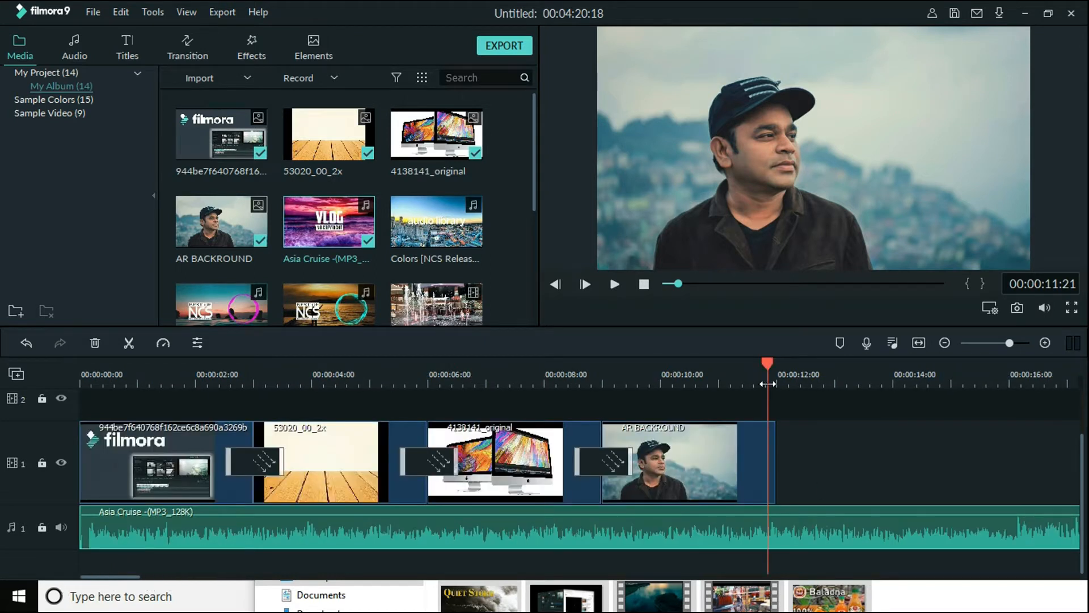
pyautogui.moveTo(768, 365)
pyautogui.mouseDown()
pyautogui.moveTo(778, 366)
pyautogui.moveTo(687, 378)
pyautogui.moveTo(791, 383)
pyautogui.moveTo(777, 384)
pyautogui.mouseUp()
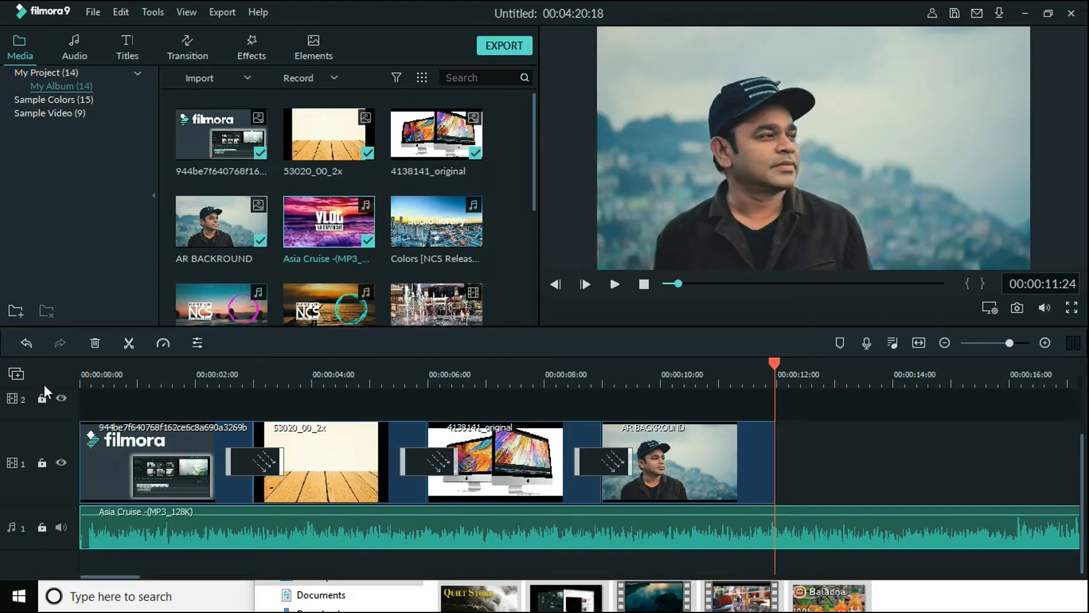
pyautogui.click(128, 343)
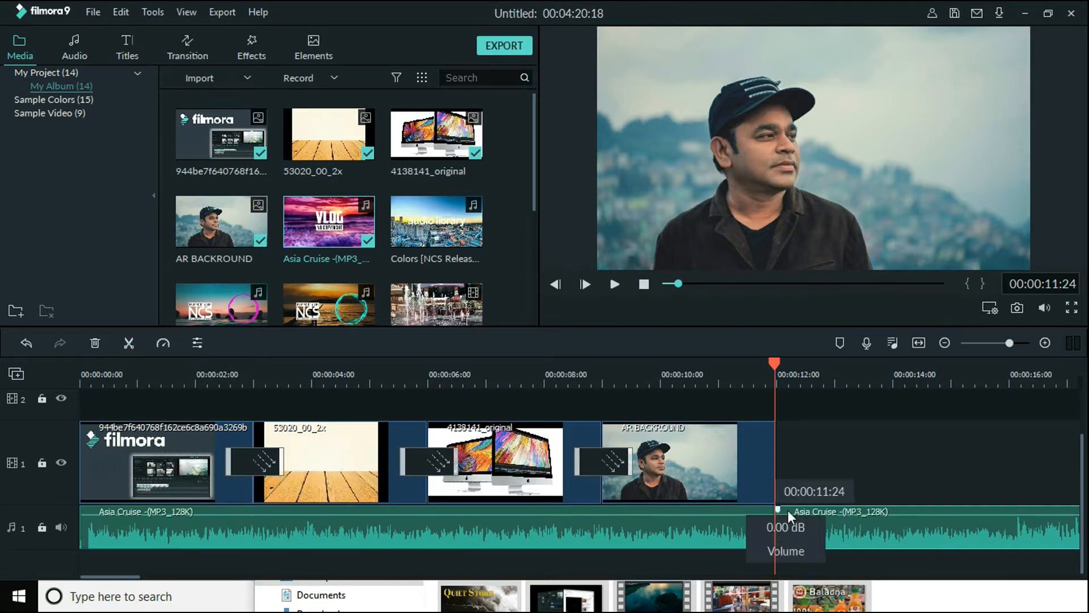
# Separate the leftover music piece after the split from the first piece and delete it
pyautogui.moveTo(773, 359); pyautogui.dragTo(749, 361)
pyautogui.moveTo(808, 529); pyautogui.dragTo(866, 527)
pyautogui.click(741, 533)
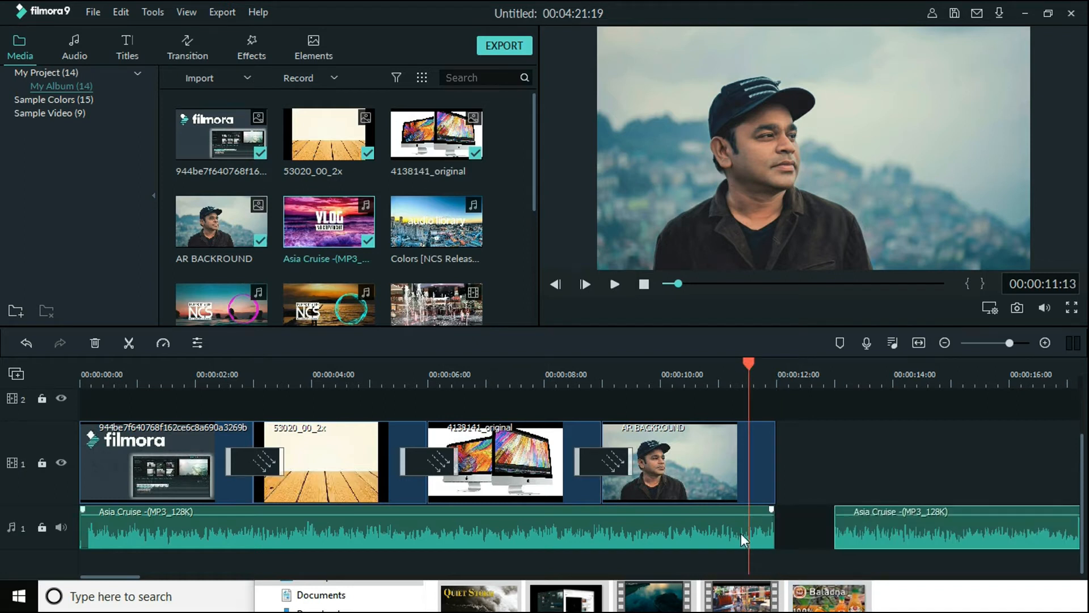
pyautogui.click(848, 506)
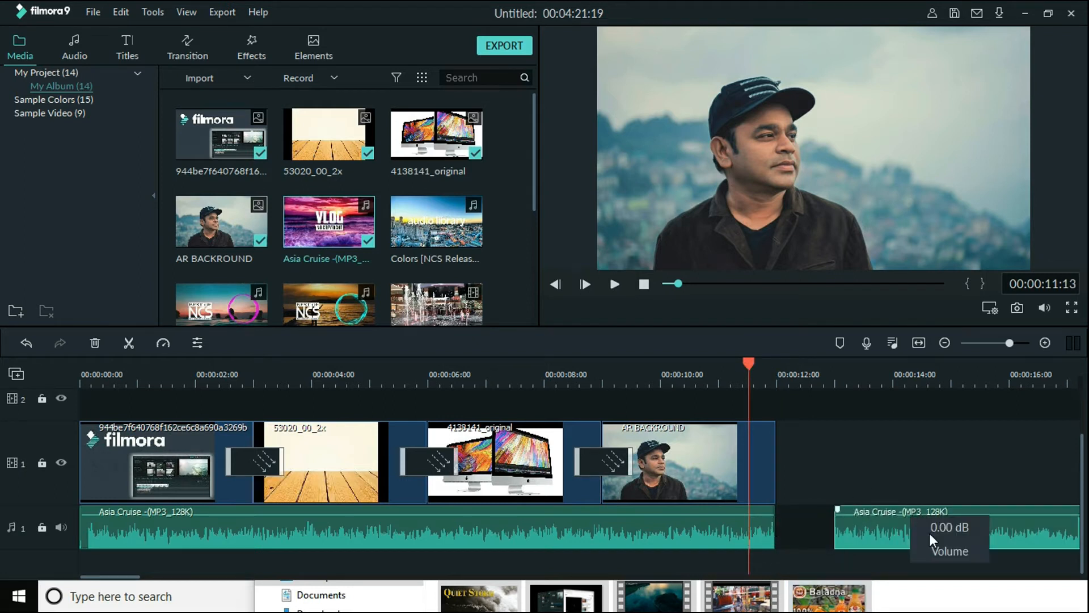
pyautogui.moveTo(889, 529); pyautogui.dragTo(841, 531)
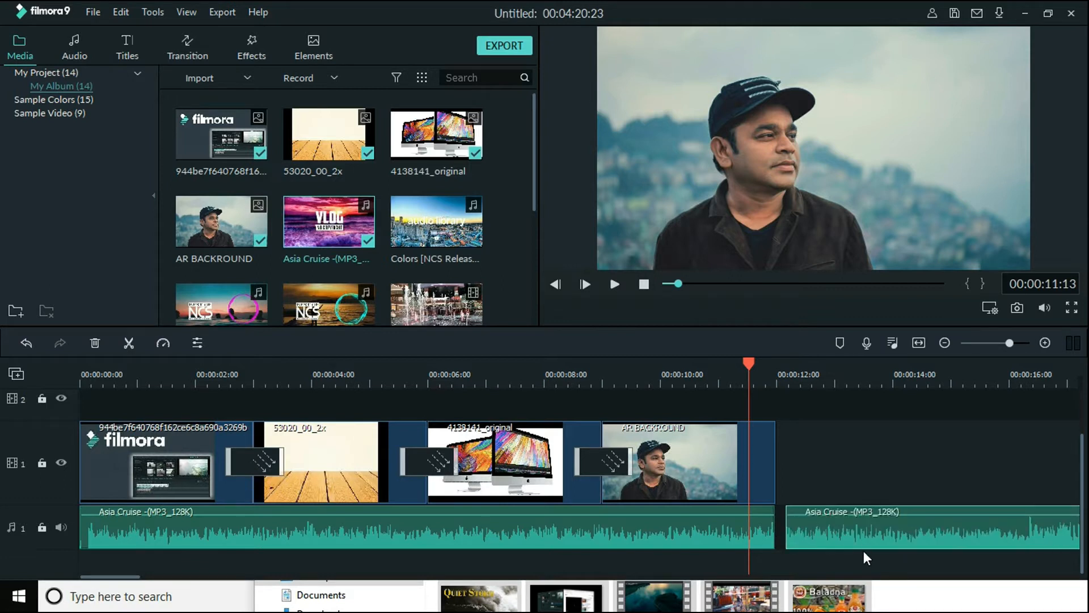
pyautogui.rightClick(828, 535)
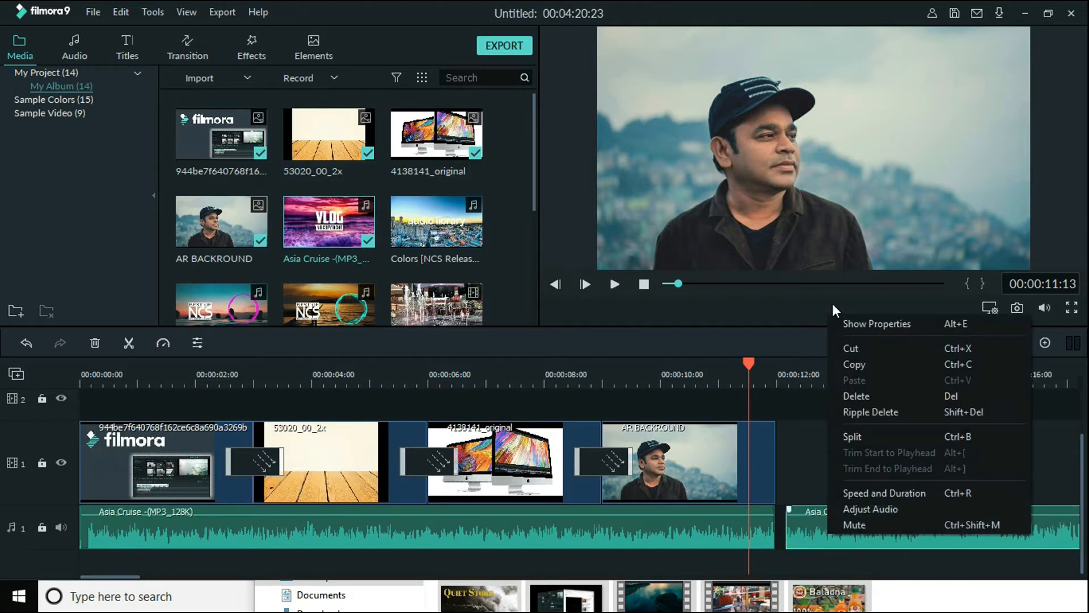
pyautogui.rightClick(806, 524)
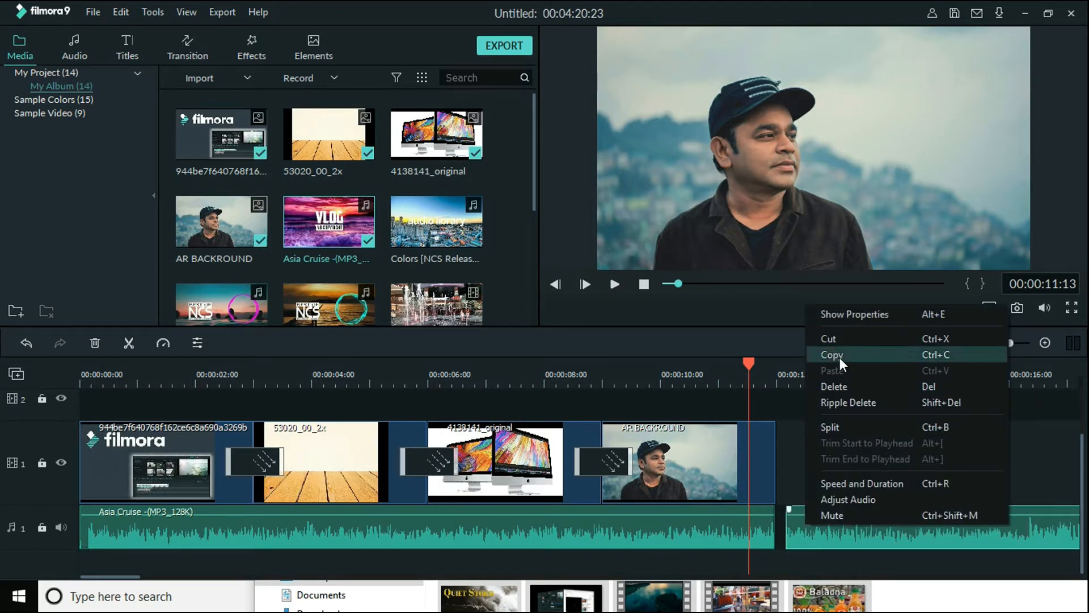
pyautogui.click(836, 388)
# Play back the timeline with the trimmed music and examine how the music's end lines up with the last image clip
pyautogui.moveTo(749, 363); pyautogui.dragTo(706, 365)
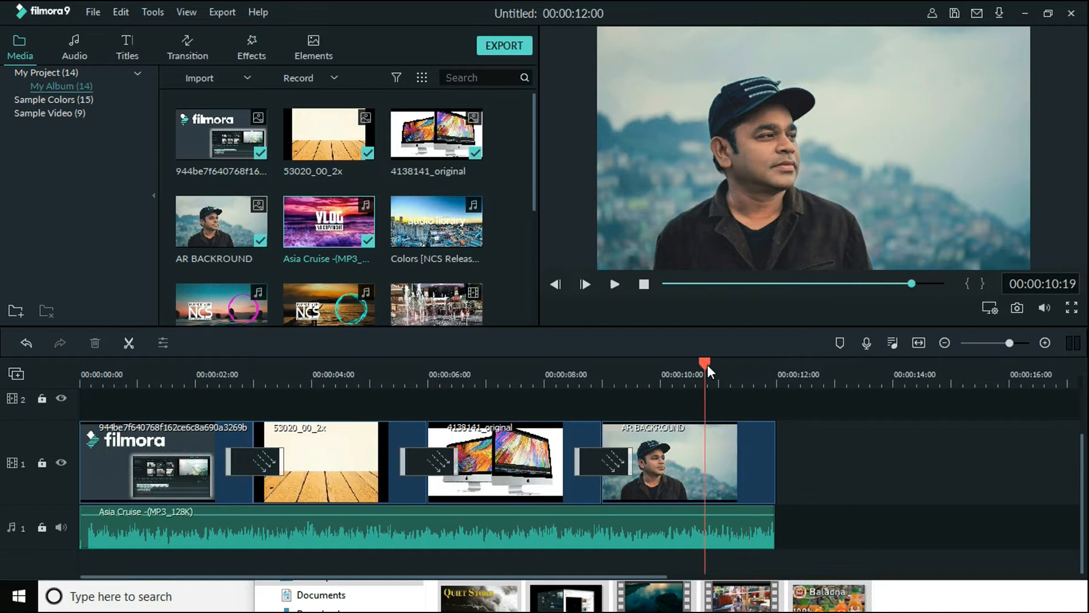
pyautogui.press('space')
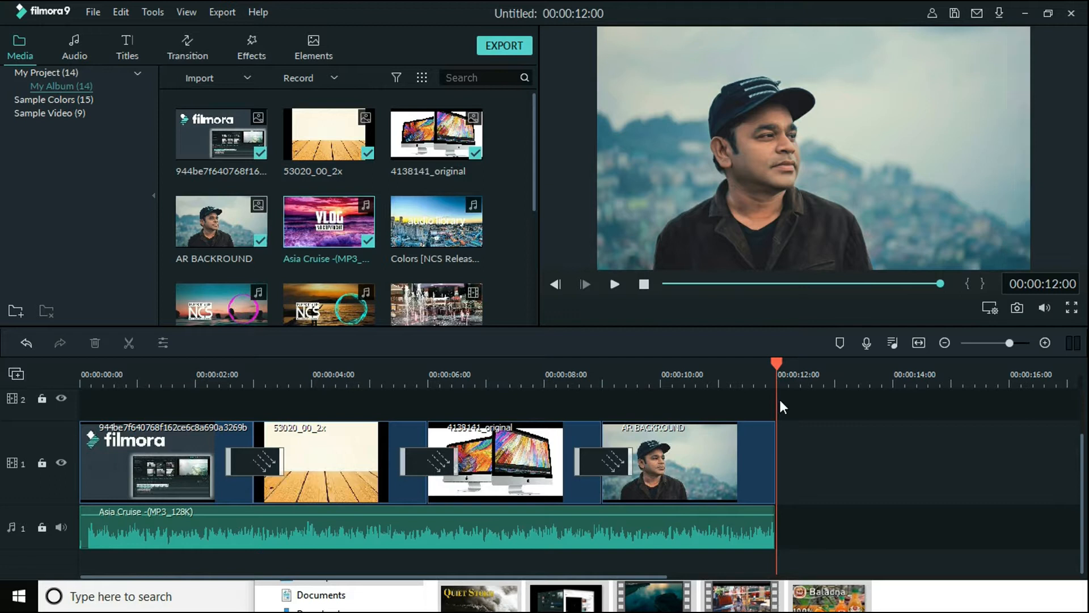
pyautogui.press('space')
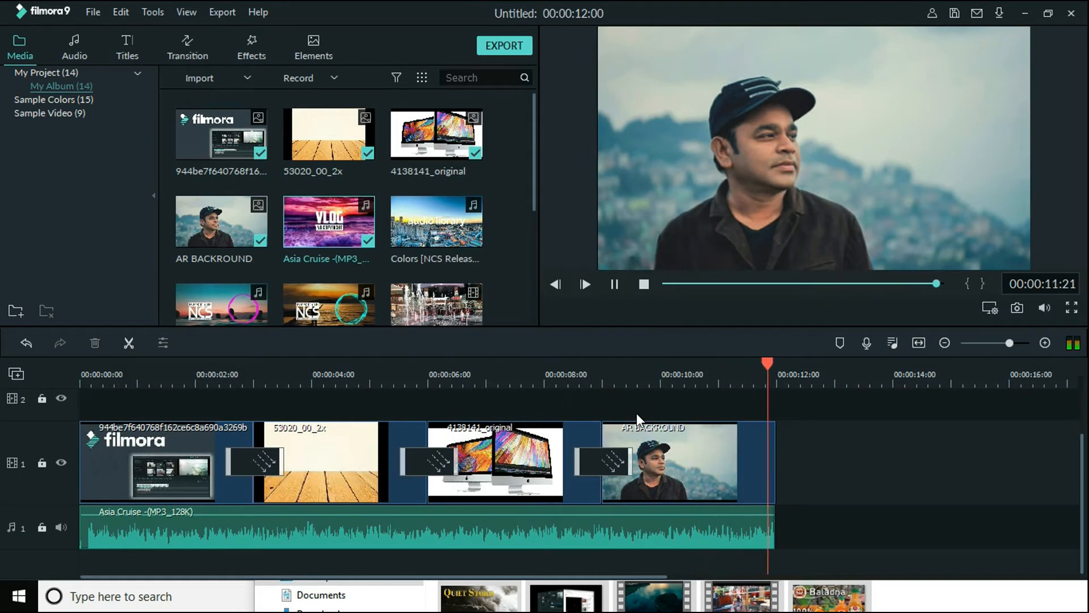
pyautogui.press('space')
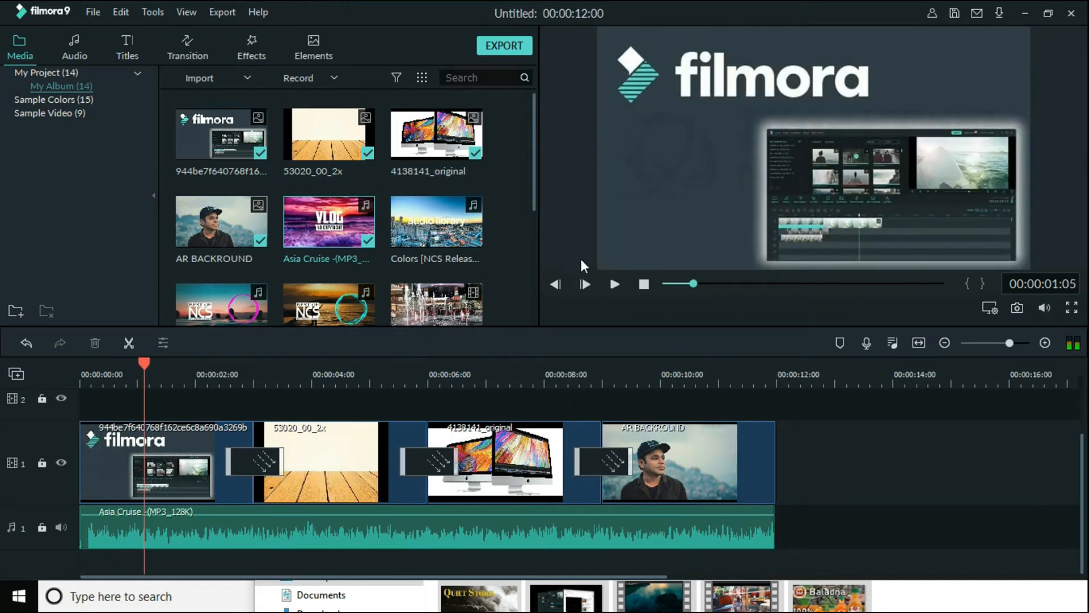
pyautogui.moveTo(685, 377); pyautogui.dragTo(924, 374)
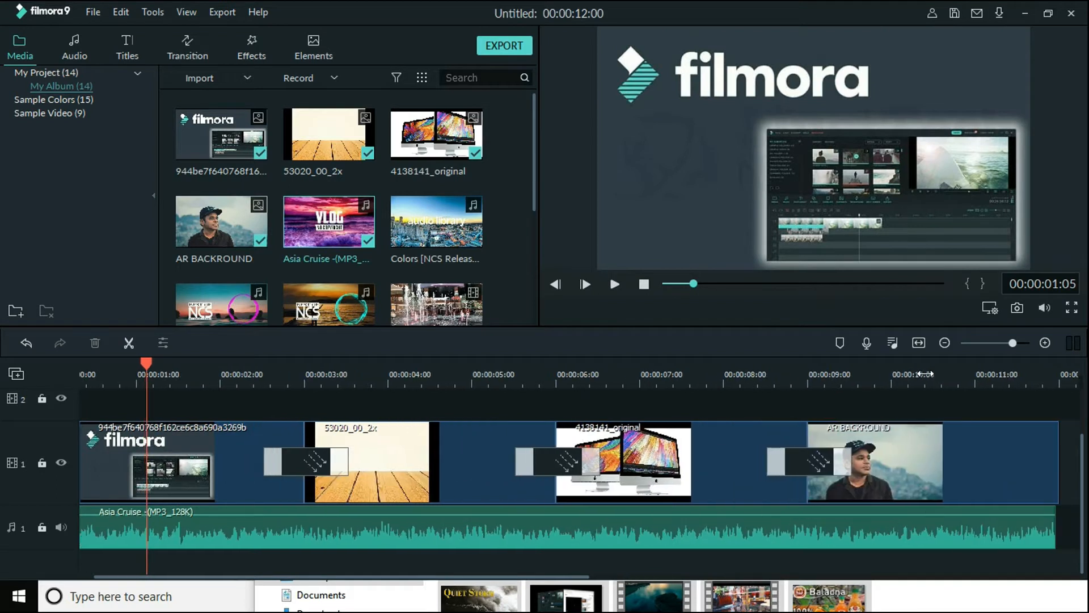
pyautogui.moveTo(316, 578); pyautogui.dragTo(609, 573)
pyautogui.click(475, 376)
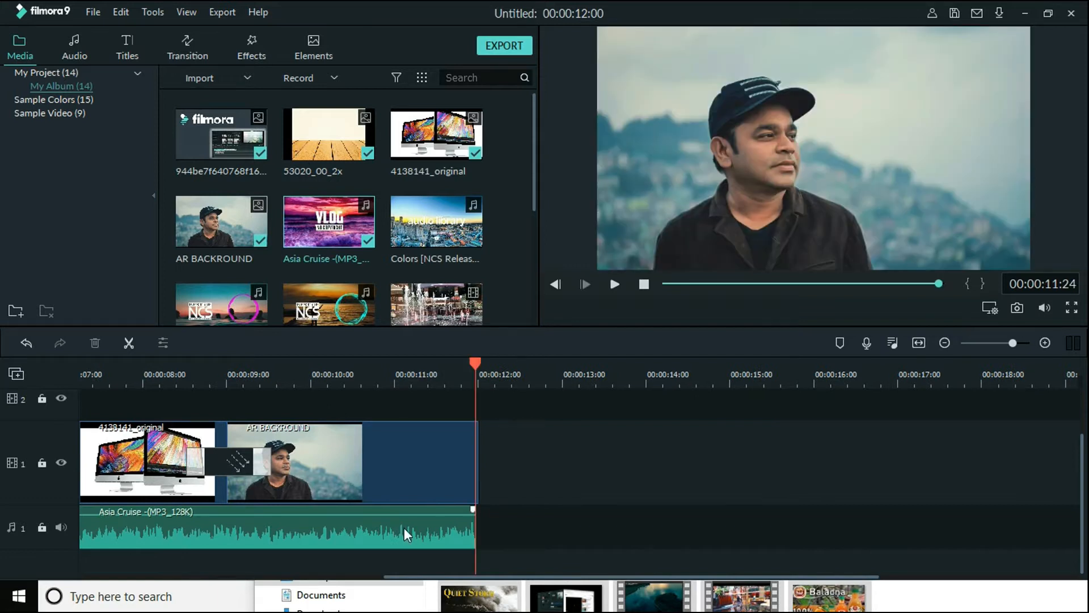
pyautogui.moveTo(410, 578); pyautogui.dragTo(451, 576)
pyautogui.moveTo(433, 375); pyautogui.dragTo(764, 401)
# Open the music clip's audio settings and try out a short fade-in at its start
pyautogui.doubleClick(378, 528)
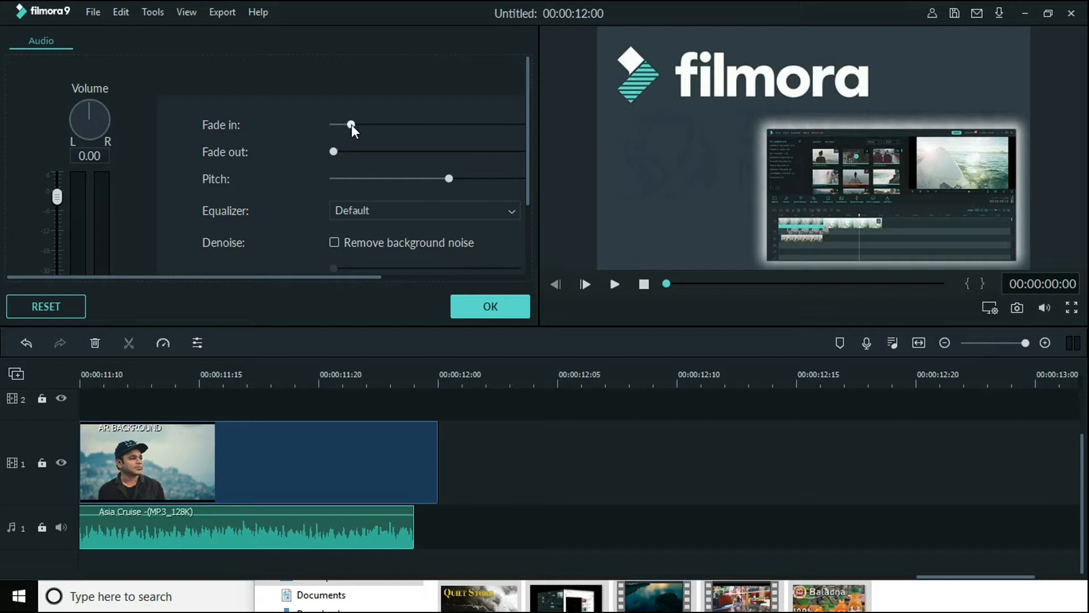
pyautogui.click(918, 343)
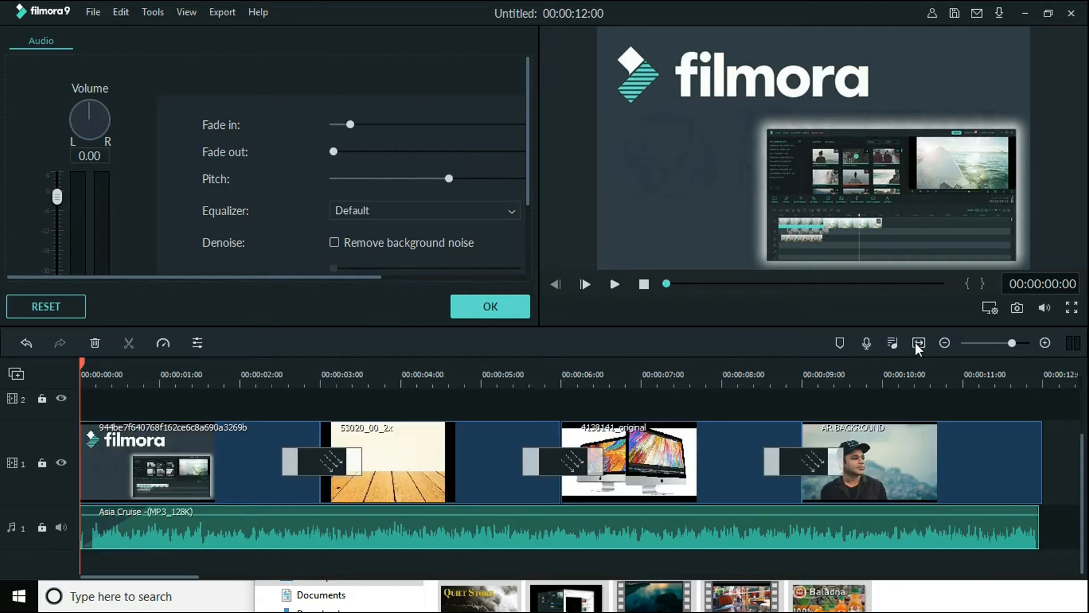
pyautogui.moveTo(350, 124)
pyautogui.mouseDown()
pyautogui.moveTo(333, 125)
pyautogui.moveTo(346, 125)
pyautogui.mouseUp()
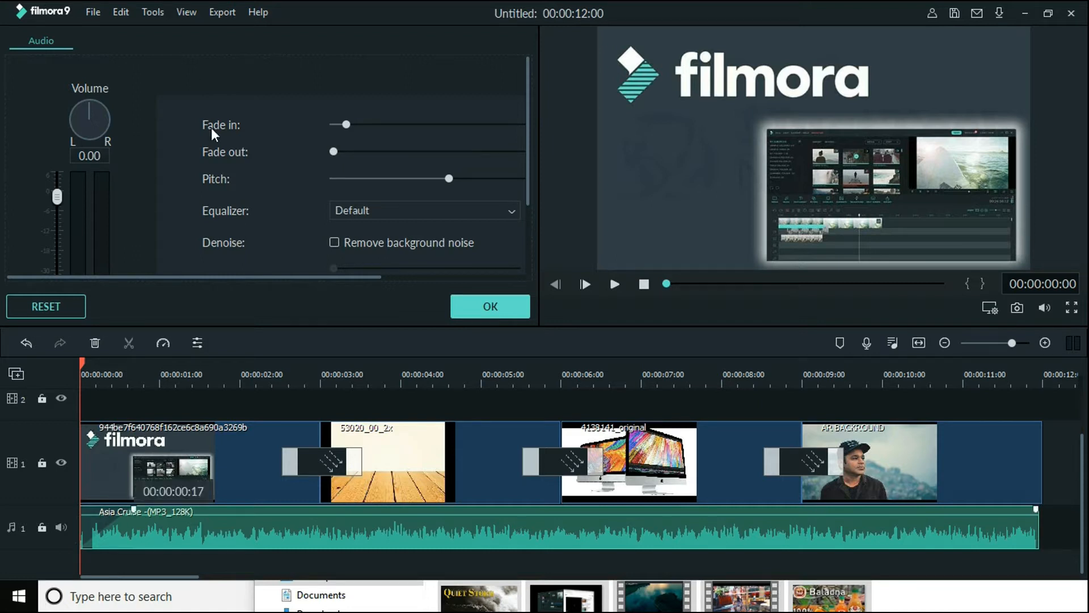
pyautogui.moveTo(346, 124)
pyautogui.mouseDown()
pyautogui.moveTo(380, 123)
pyautogui.moveTo(361, 124)
pyautogui.mouseUp()
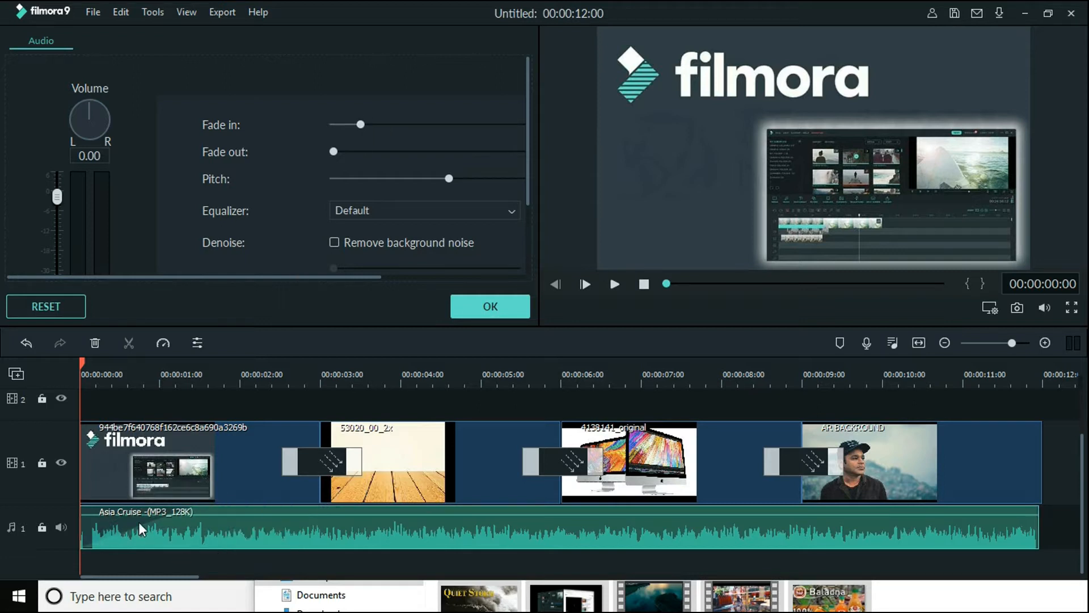
pyautogui.moveTo(362, 125)
pyautogui.mouseDown()
pyautogui.moveTo(325, 130)
pyautogui.moveTo(358, 138)
pyautogui.mouseUp()
# Play the opening with the faded-in music and reset the fade-in to zero
pyautogui.click(610, 284)
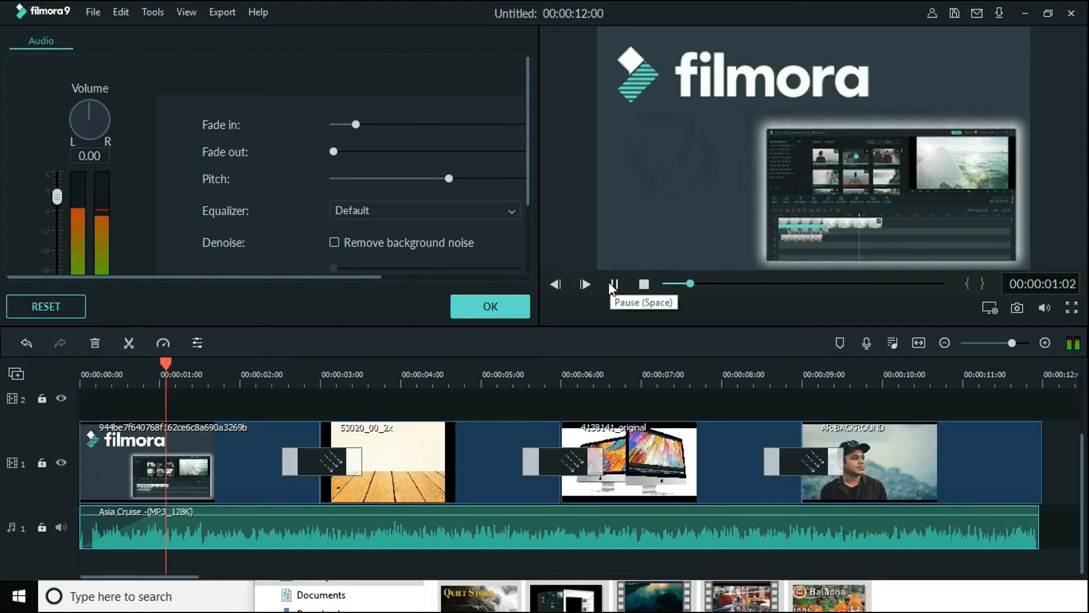
pyautogui.click(612, 286)
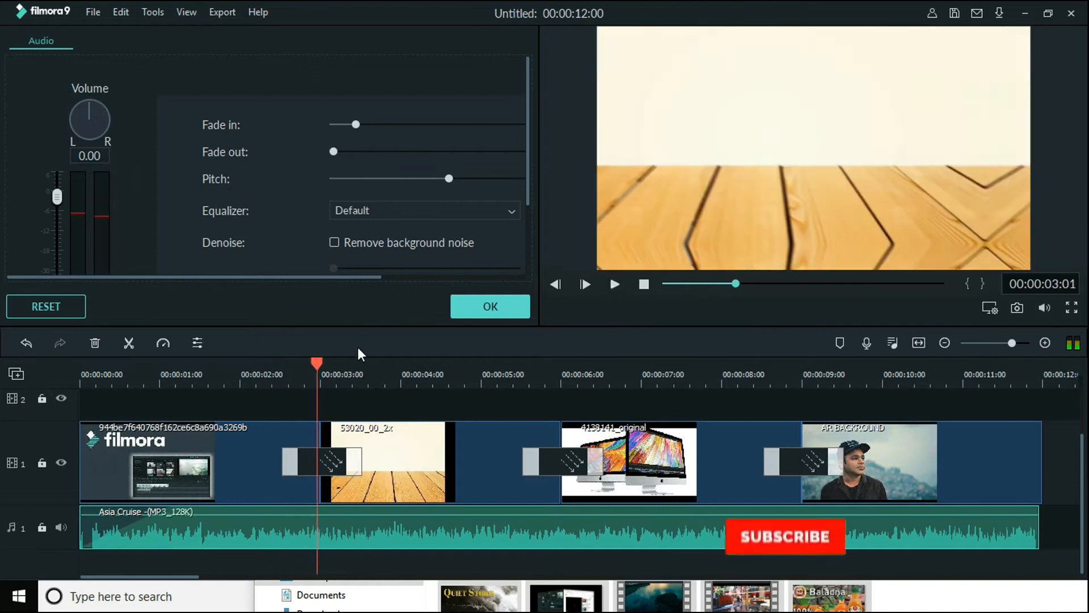
pyautogui.moveTo(356, 124); pyautogui.dragTo(333, 125)
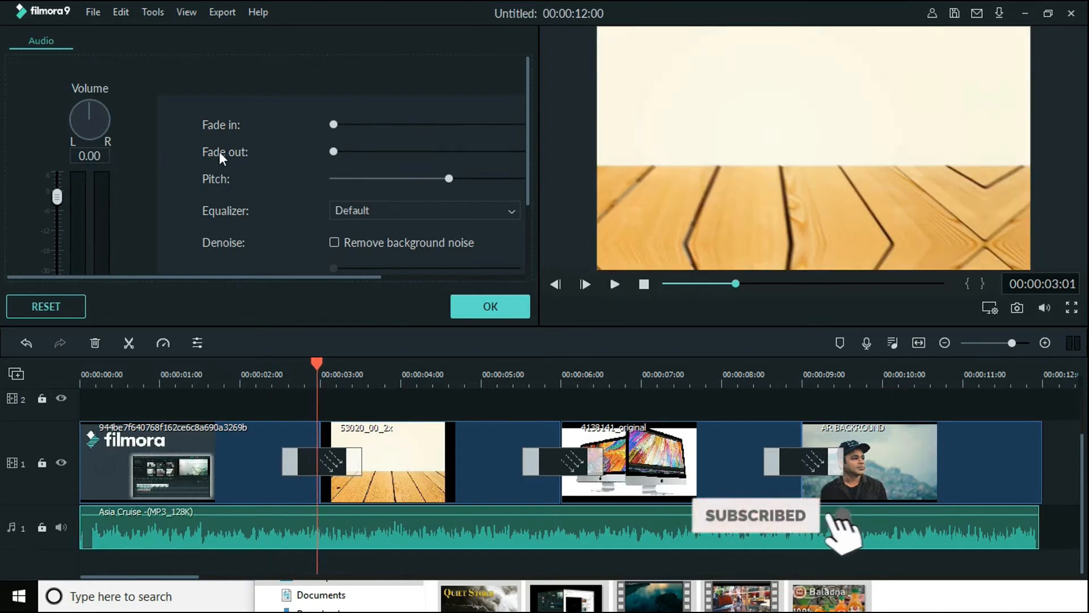
# Apply a very short fade-out to the end of the music clip
pyautogui.moveTo(914, 382); pyautogui.dragTo(530, 410)
pyautogui.click(580, 374)
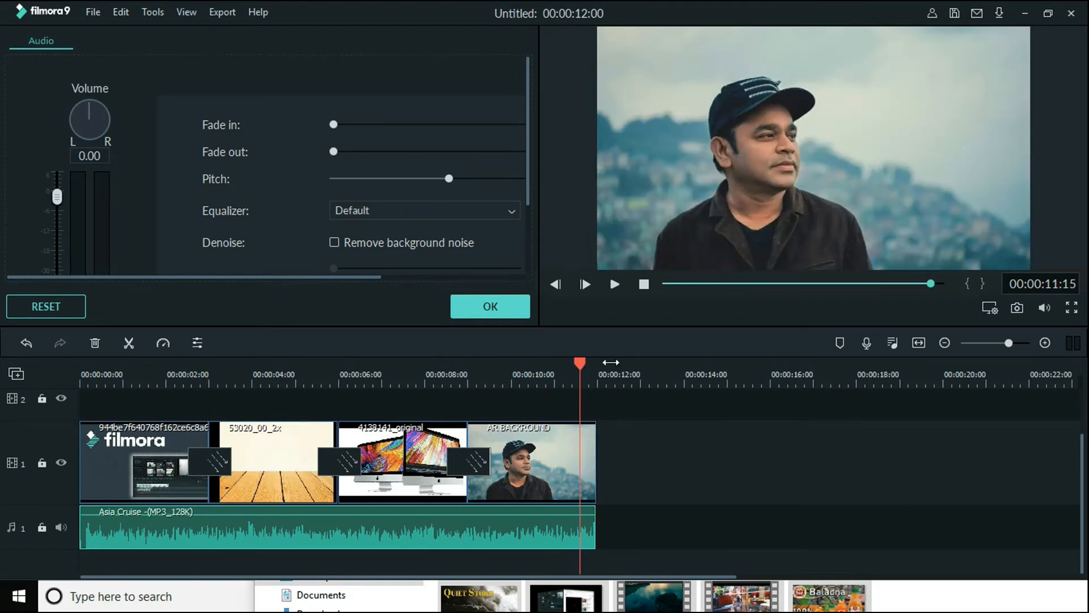
pyautogui.moveTo(774, 383); pyautogui.dragTo(963, 358)
pyautogui.moveTo(334, 153); pyautogui.dragTo(343, 153)
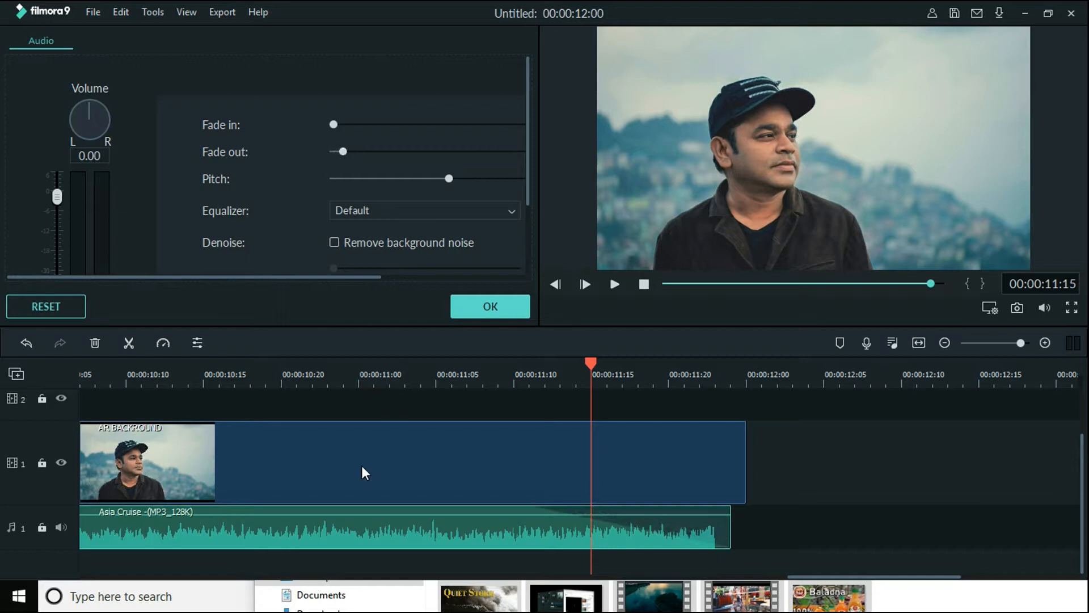
pyautogui.moveTo(342, 151)
pyautogui.mouseDown()
pyautogui.moveTo(376, 151)
pyautogui.moveTo(335, 150)
pyautogui.mouseUp()
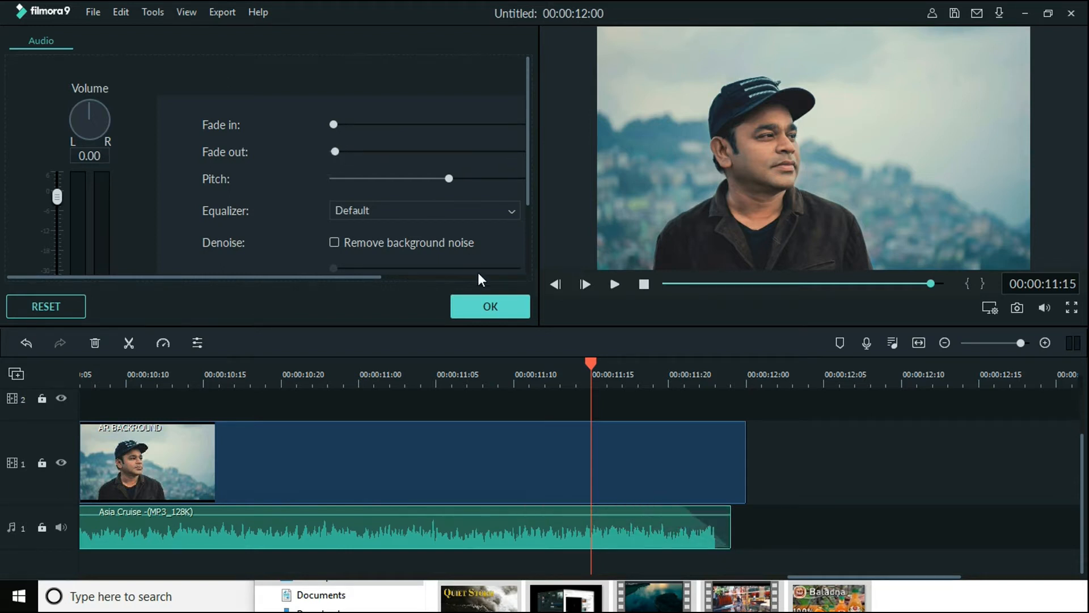
# Trim the AR BACKROUND image clip to end with the music at 00:00:11:24, and slightly lengthen the music's fade-out
pyautogui.click(726, 481)
pyautogui.moveTo(742, 469); pyautogui.dragTo(727, 467)
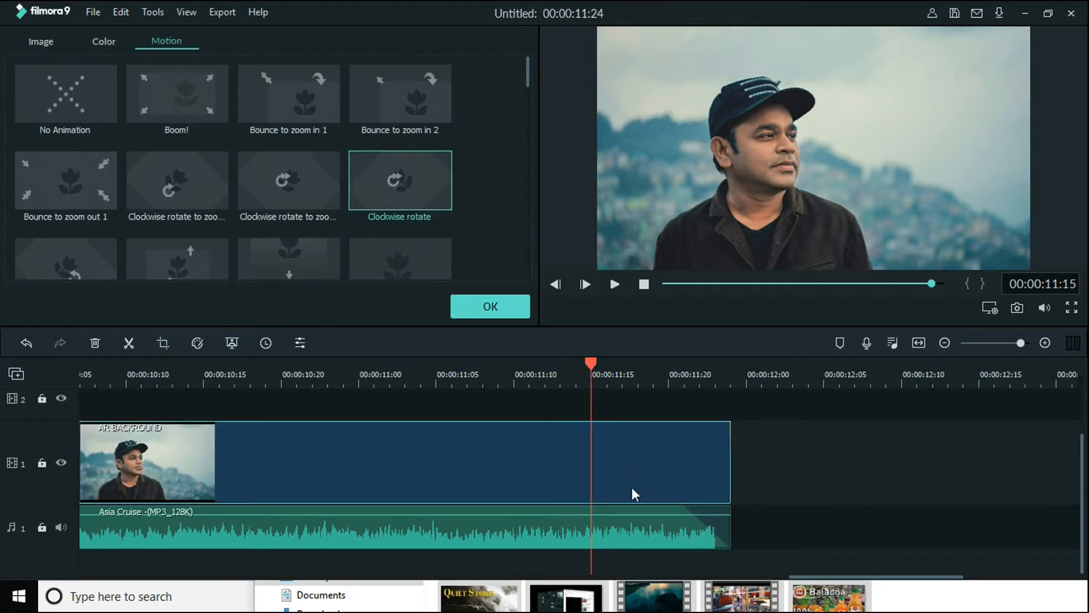
pyautogui.click(624, 538)
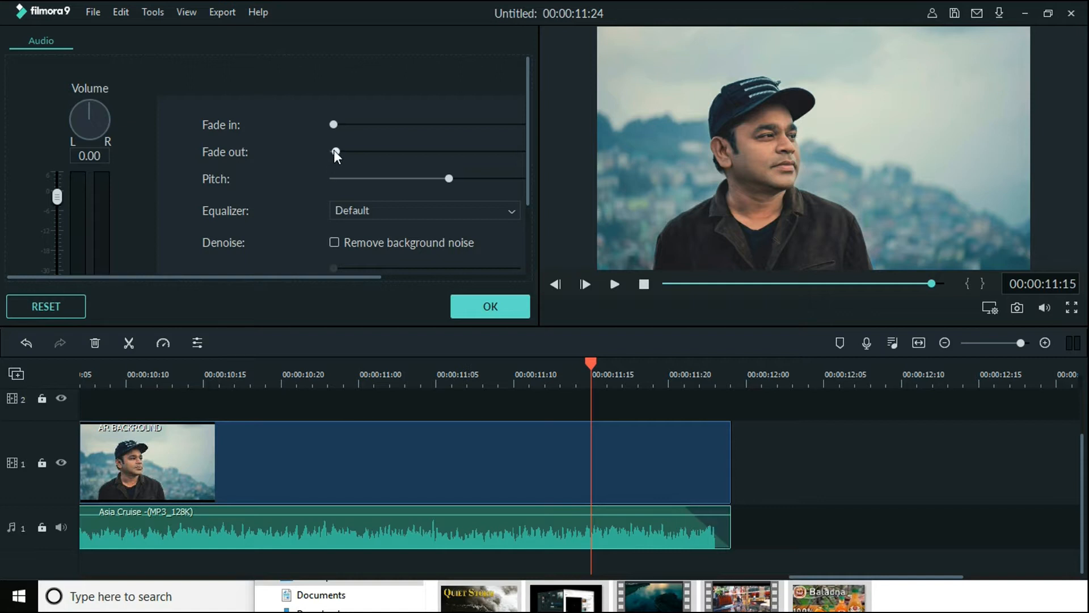
pyautogui.moveTo(332, 150); pyautogui.dragTo(337, 150)
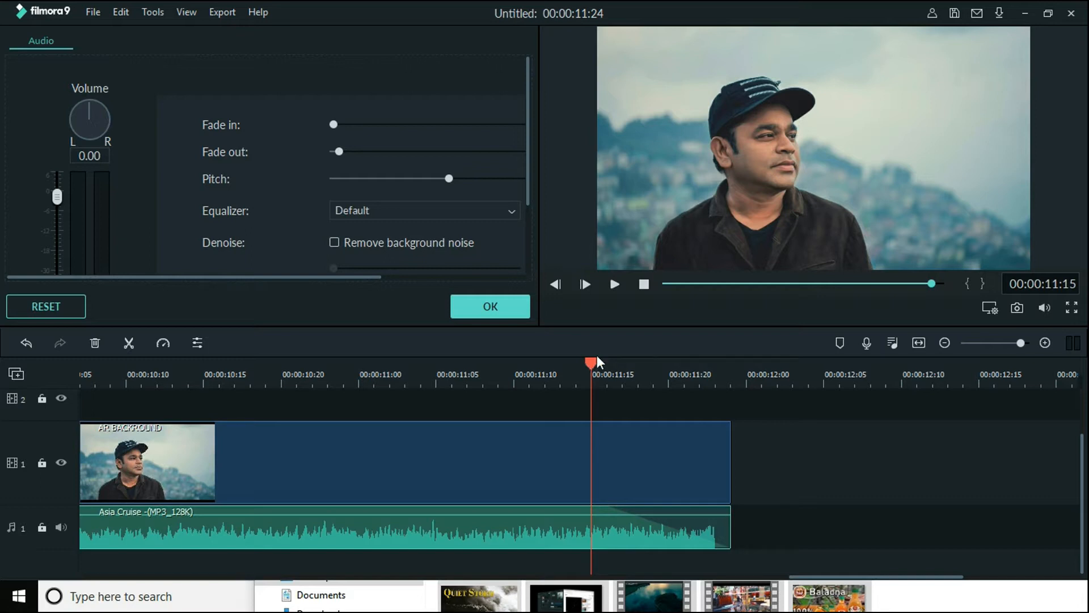
# Play the end of the slideshow to hear the music's fade-out, look over the remaining audio options and close the audio settings
pyautogui.press('space')
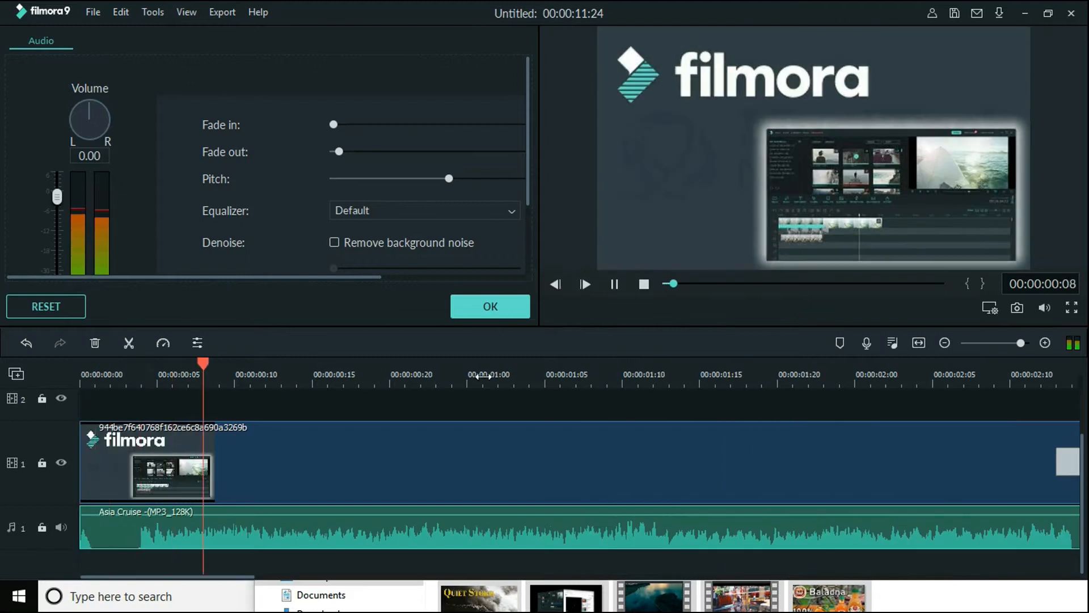
pyautogui.press('space')
pyautogui.moveTo(712, 375); pyautogui.dragTo(781, 399)
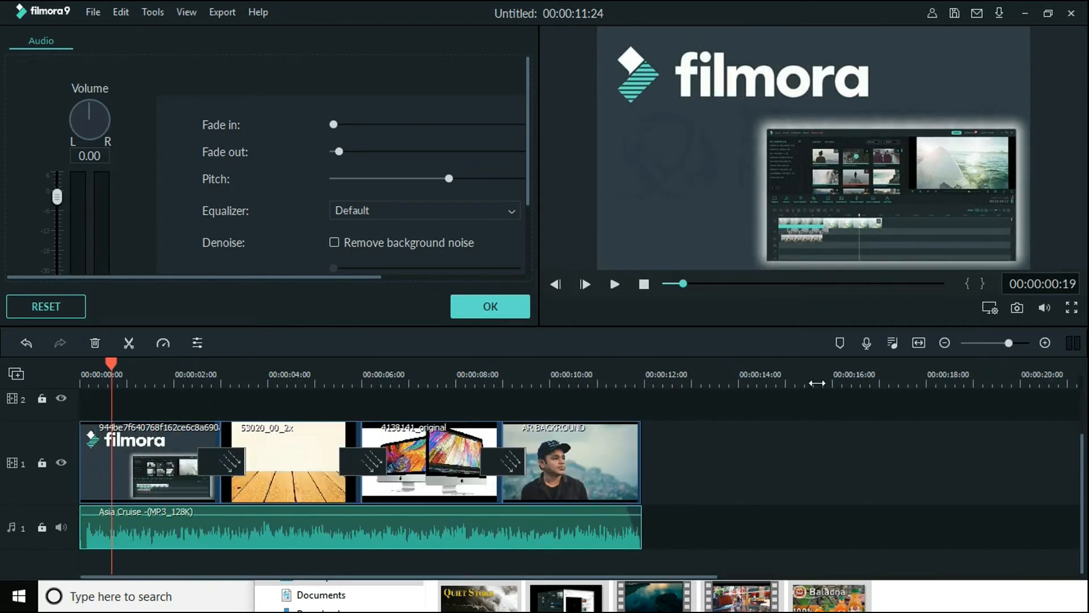
pyautogui.click(917, 344)
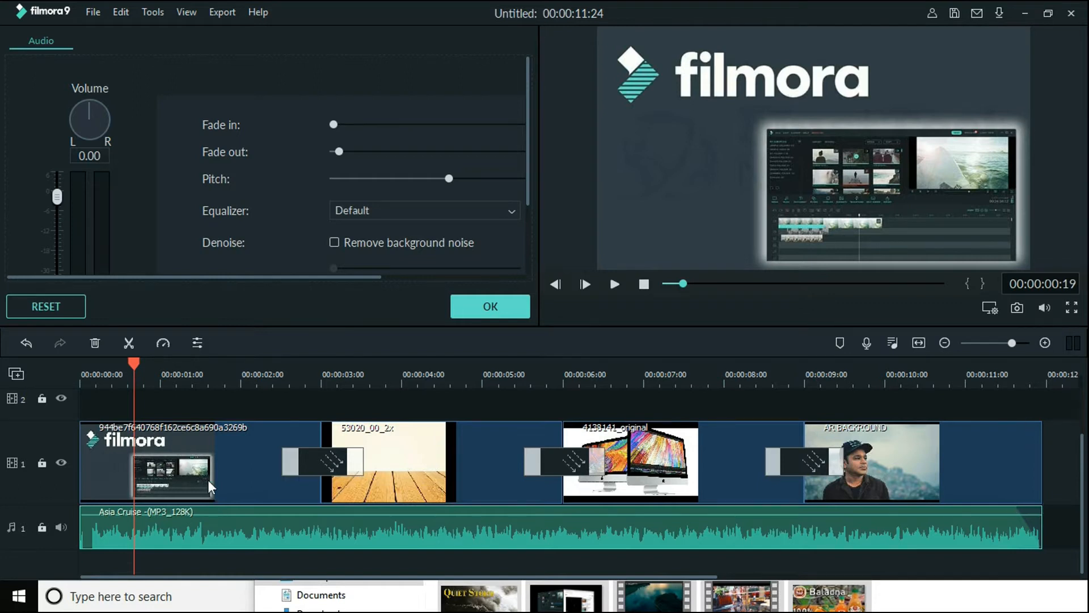
pyautogui.click(875, 376)
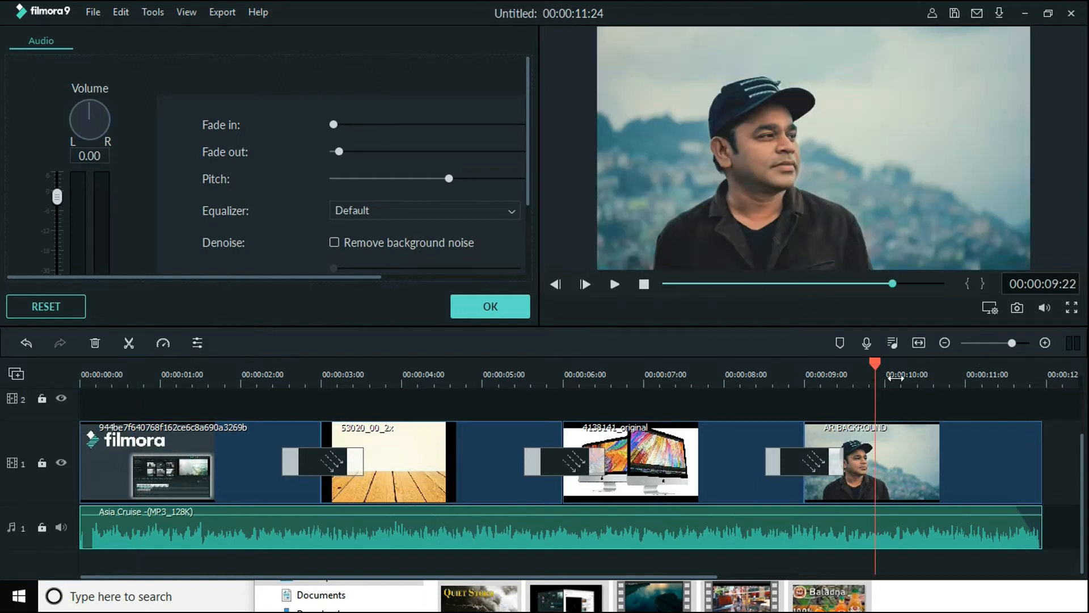
pyautogui.press('space')
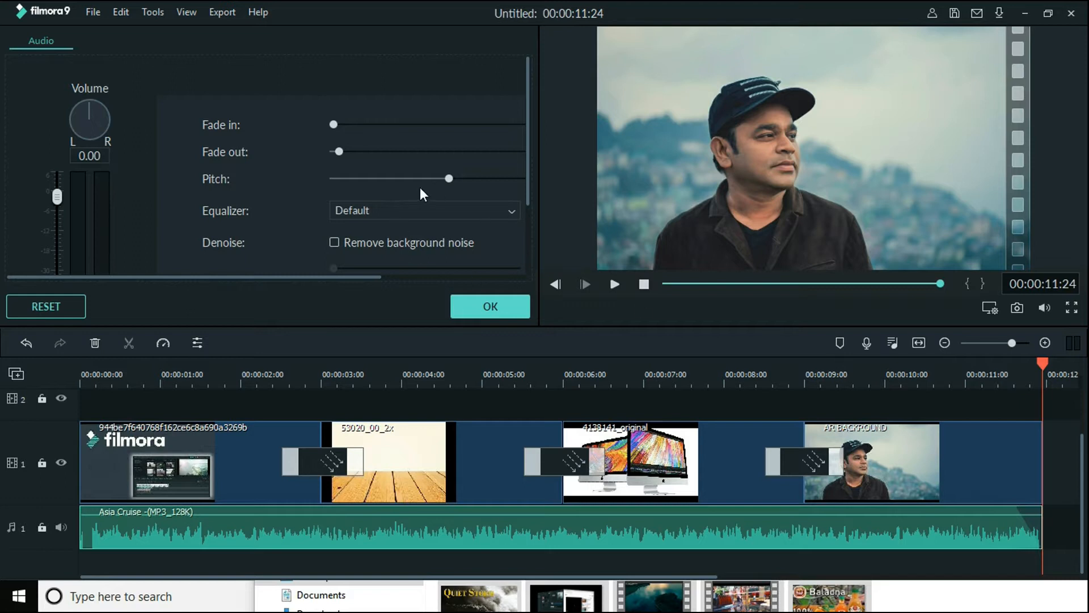
pyautogui.moveTo(506, 532)
pyautogui.moveTo(526, 191); pyautogui.dragTo(529, 223)
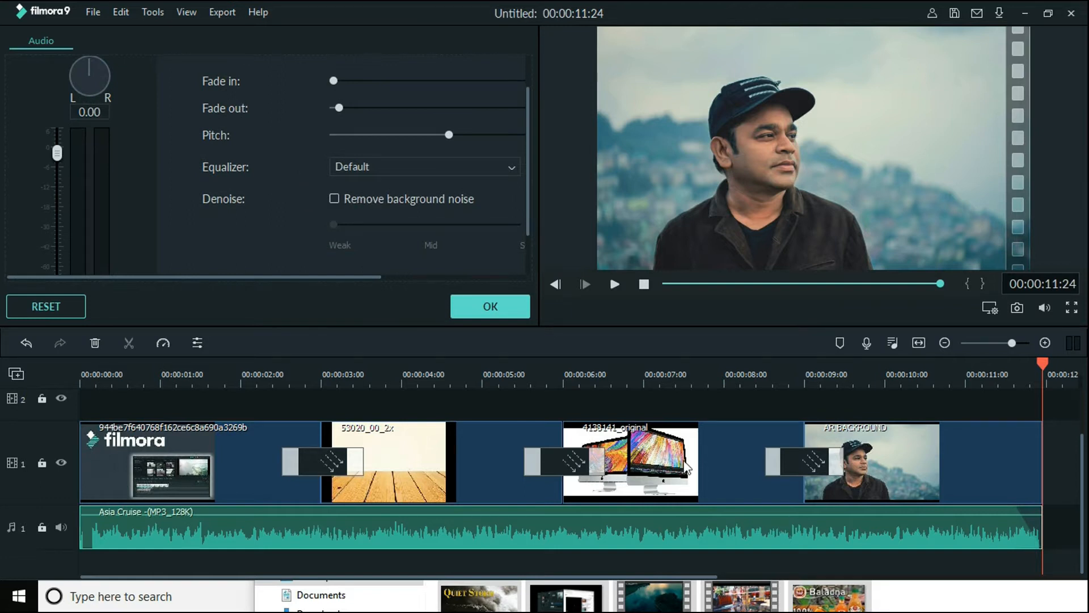
pyautogui.click(489, 304)
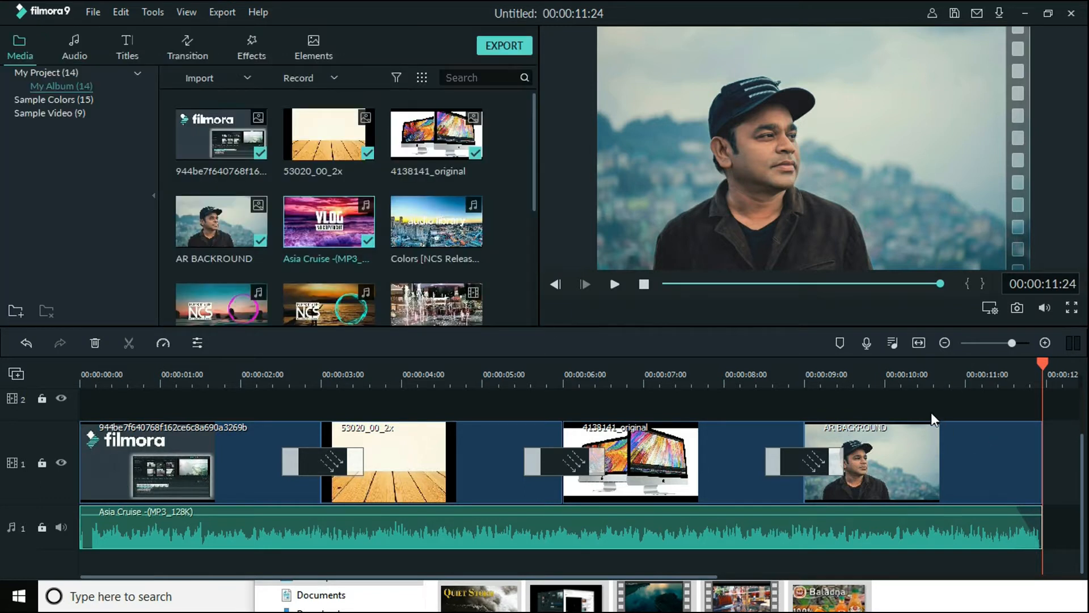
# Remove the fade-out from the end of the music clip and close its audio settings
pyautogui.moveTo(965, 383); pyautogui.dragTo(878, 388)
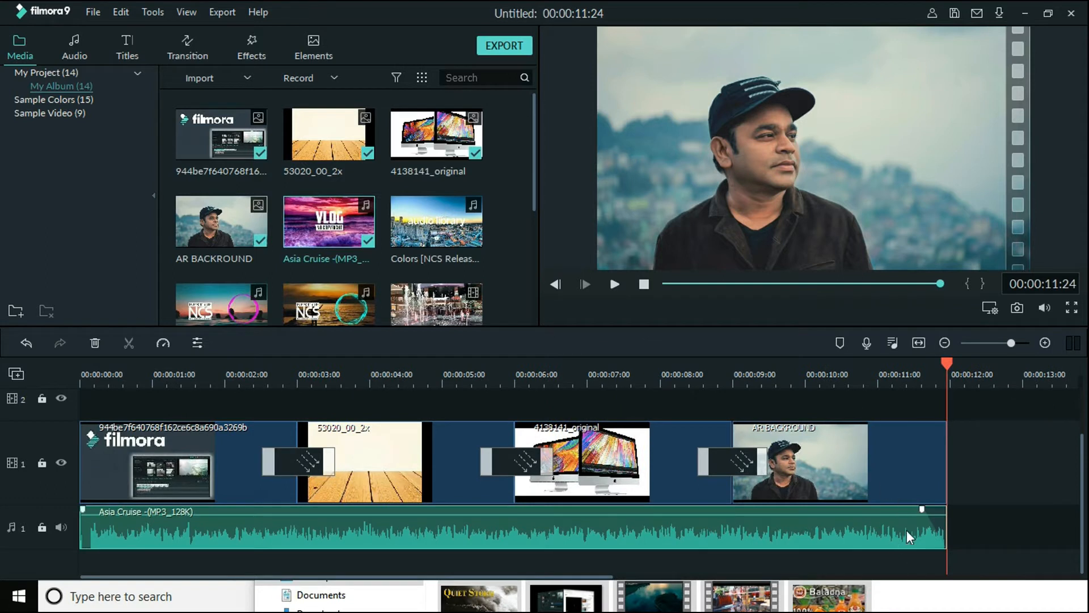
pyautogui.moveTo(996, 376); pyautogui.dragTo(1069, 371)
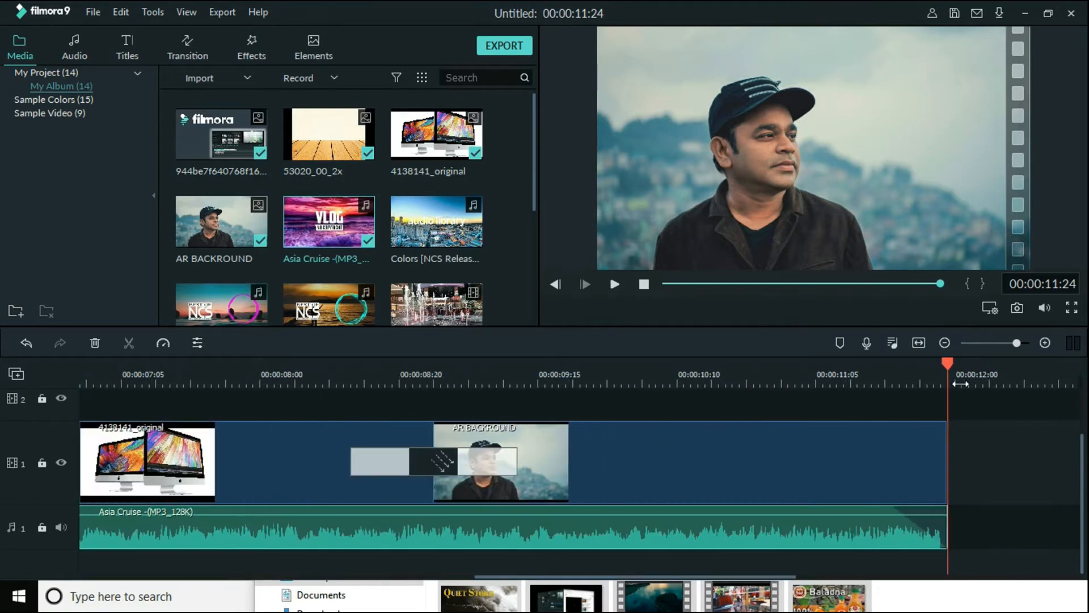
pyautogui.moveTo(976, 375); pyautogui.dragTo(1086, 357)
pyautogui.moveTo(981, 371); pyautogui.dragTo(1083, 371)
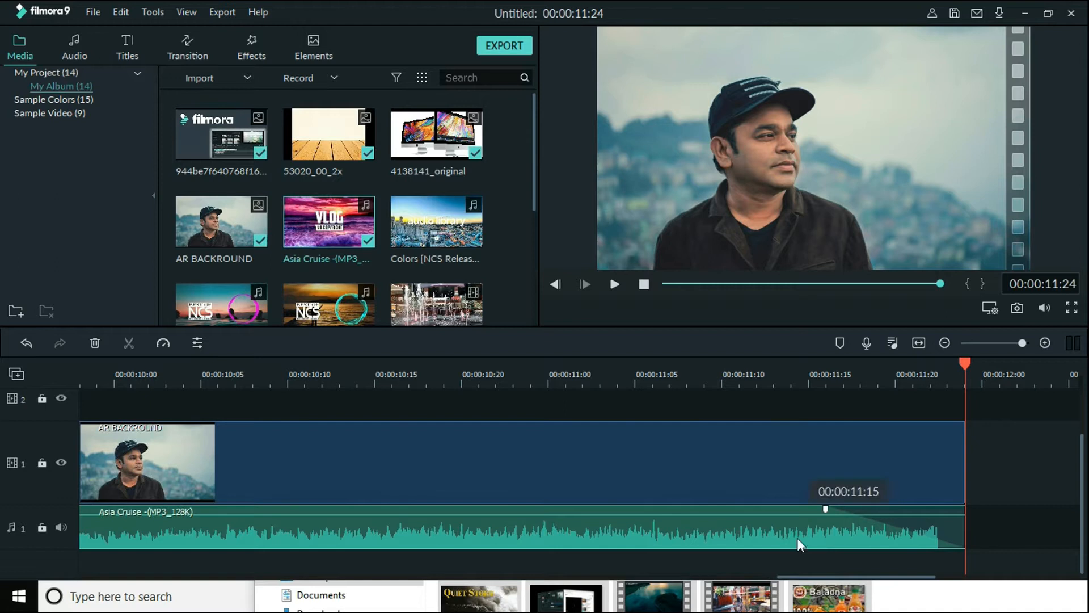
pyautogui.doubleClick(825, 508)
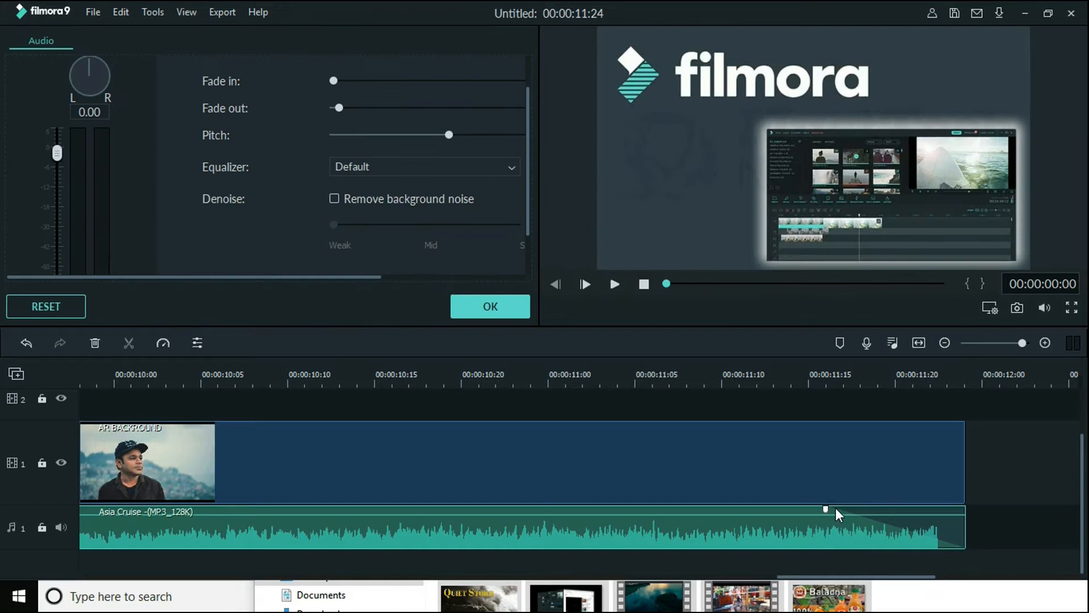
pyautogui.moveTo(827, 508); pyautogui.dragTo(965, 509)
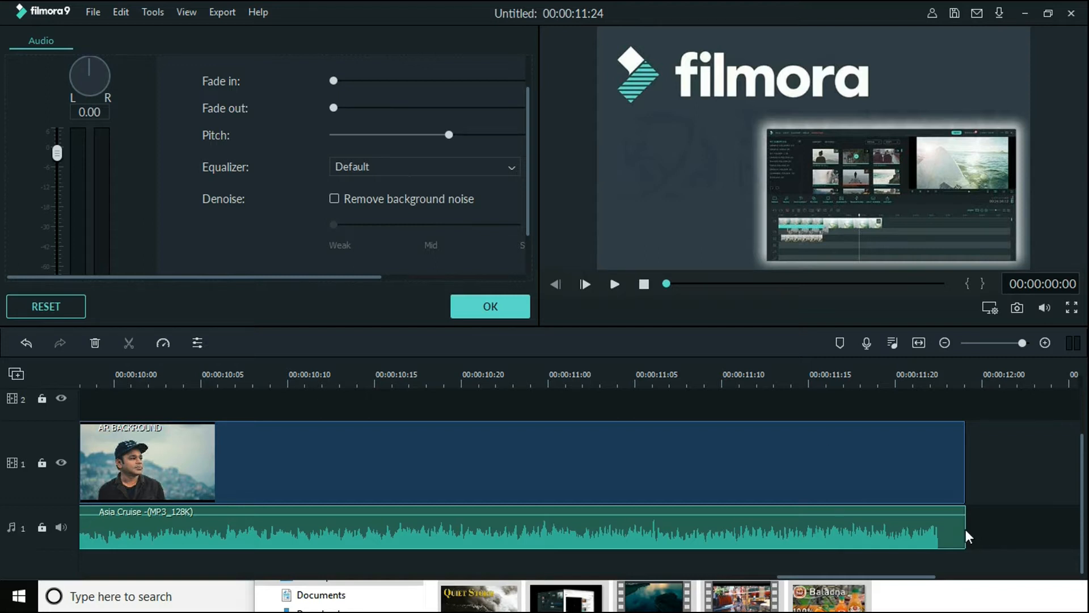
pyautogui.moveTo(962, 509)
pyautogui.mouseDown()
pyautogui.moveTo(852, 514)
pyautogui.moveTo(951, 523)
pyautogui.moveTo(839, 511)
pyautogui.moveTo(962, 510)
pyautogui.mouseUp()
pyautogui.moveTo(942, 382); pyautogui.dragTo(479, 417)
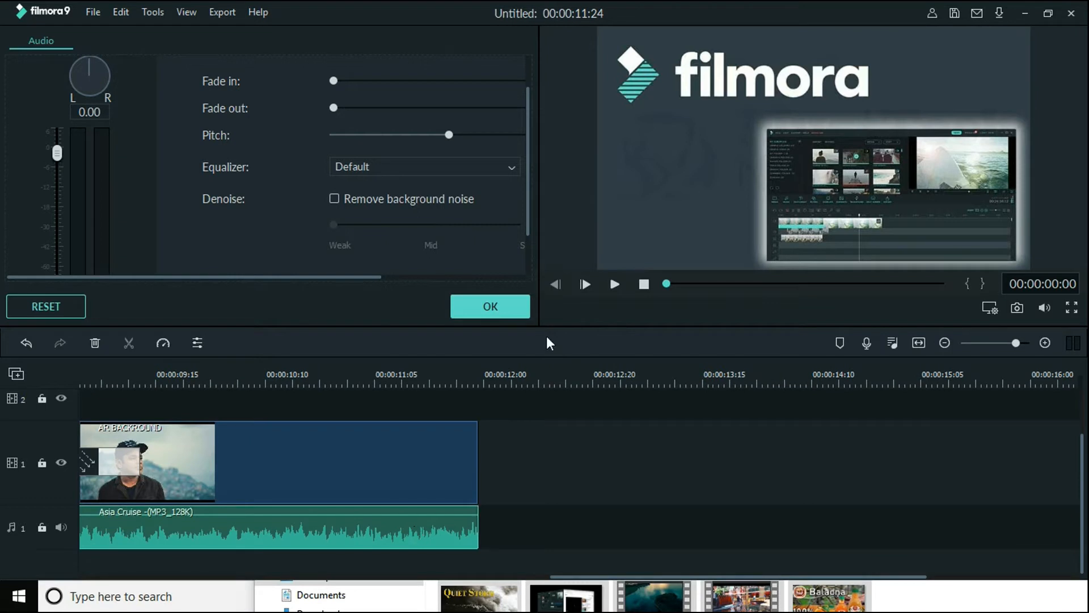
pyautogui.click(494, 305)
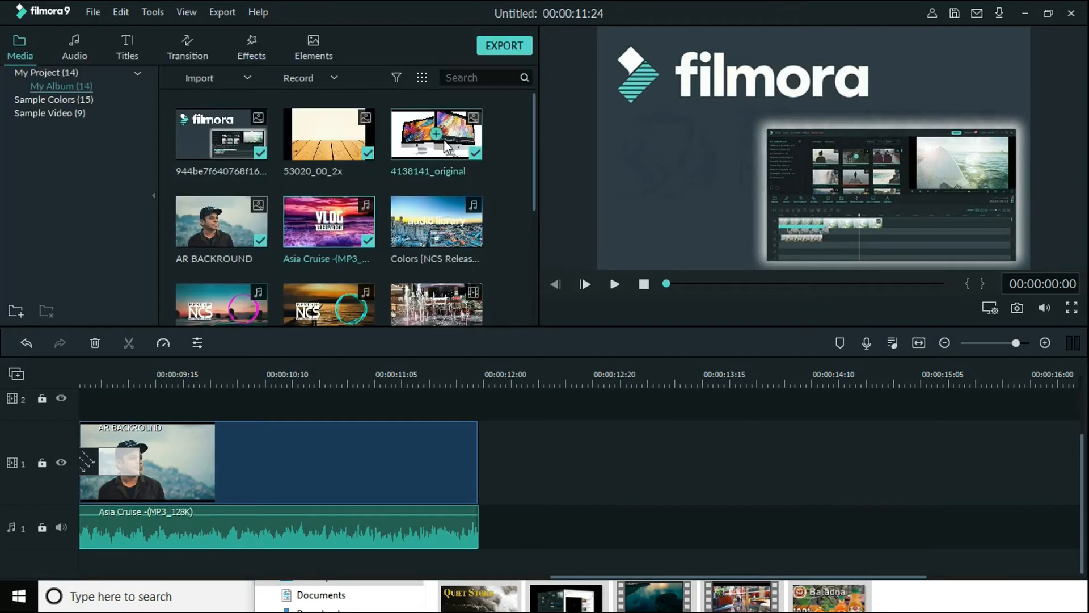
# Add the turning video clip directly after the AR BACKROUND image on video track 1, keeping the current project settings
pyautogui.moveTo(560, 373); pyautogui.dragTo(230, 401)
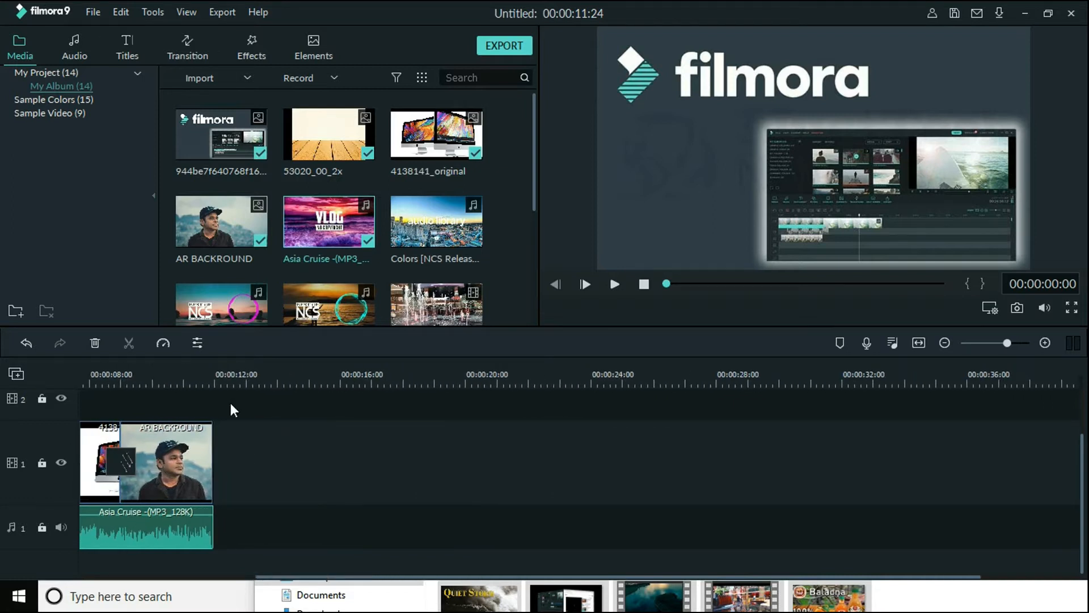
pyautogui.moveTo(535, 195); pyautogui.dragTo(538, 249)
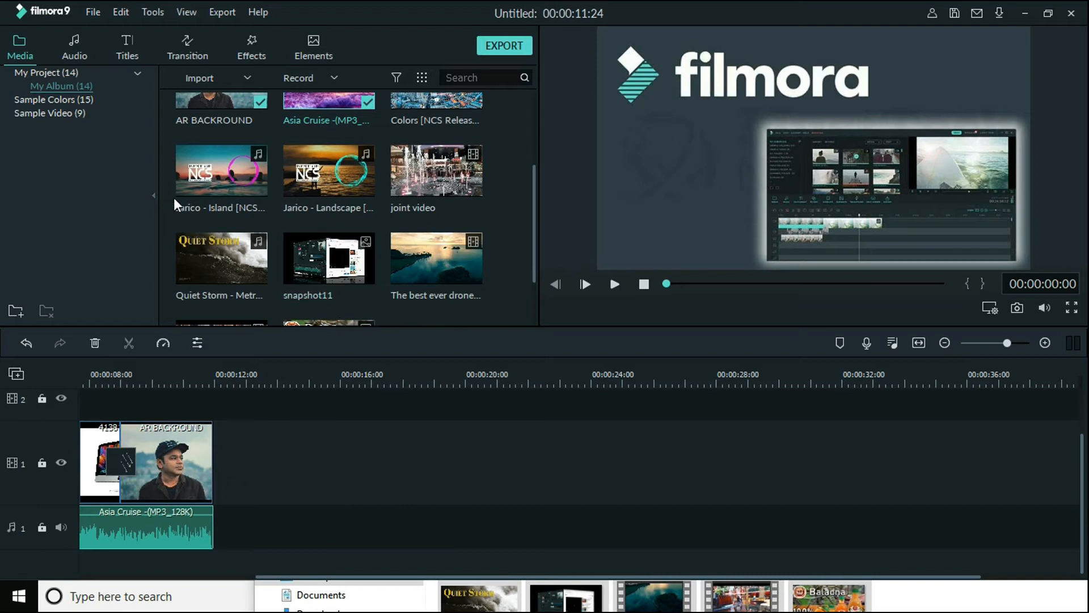
pyautogui.scroll(-1, 207, 203)
pyautogui.moveTo(204, 266); pyautogui.dragTo(216, 464)
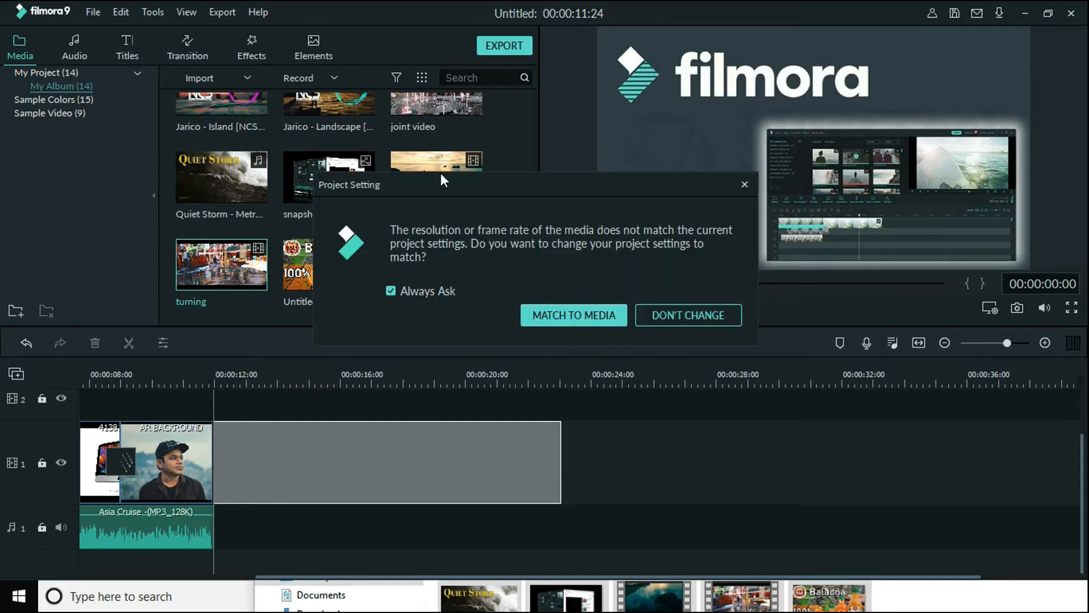
pyautogui.moveTo(557, 179); pyautogui.dragTo(476, 211)
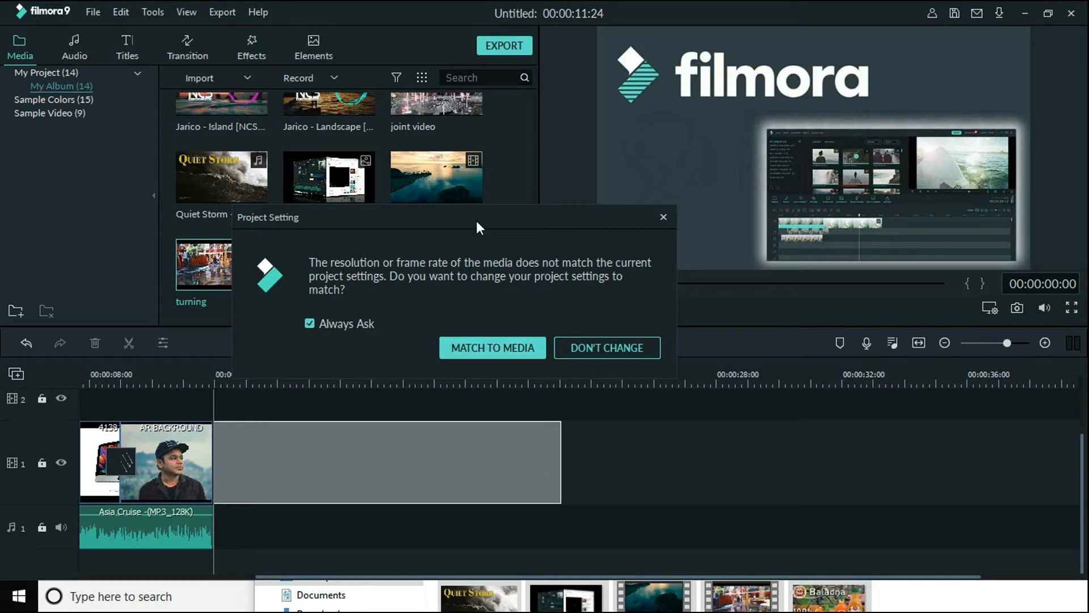
pyautogui.moveTo(476, 222); pyautogui.dragTo(514, 217)
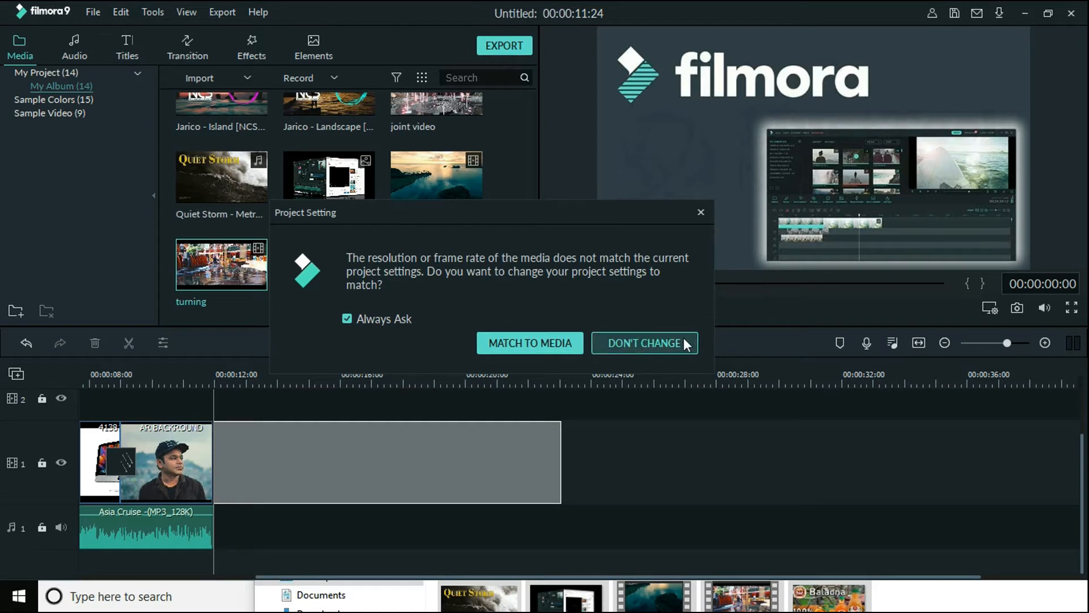
pyautogui.click(663, 345)
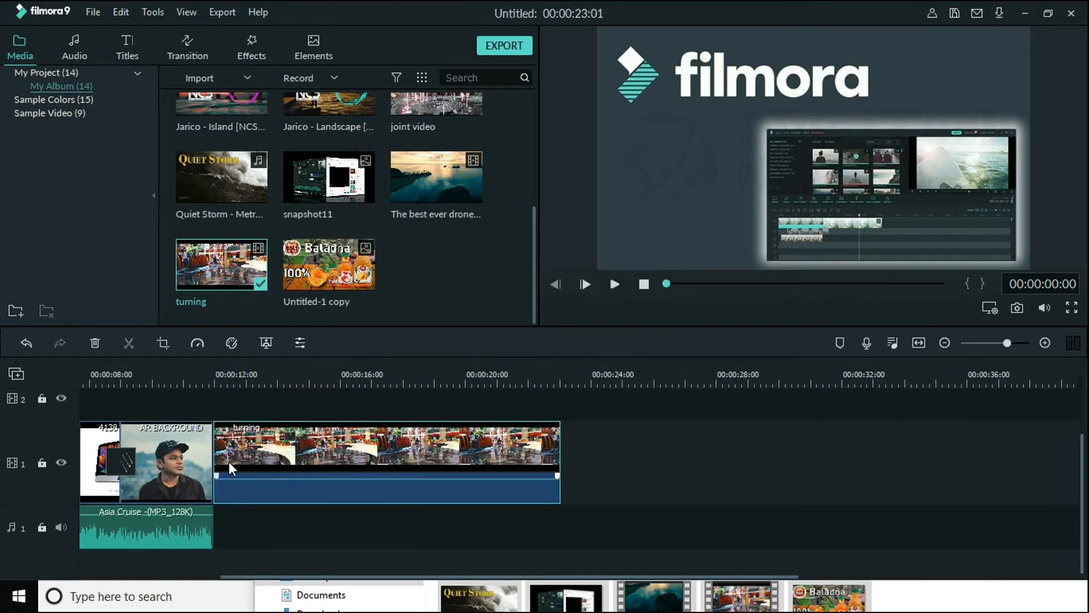
# Play the cut from the AR BACKROUND image to the turning clip, starting at 00:00:11:06
pyautogui.moveTo(638, 373); pyautogui.dragTo(340, 380)
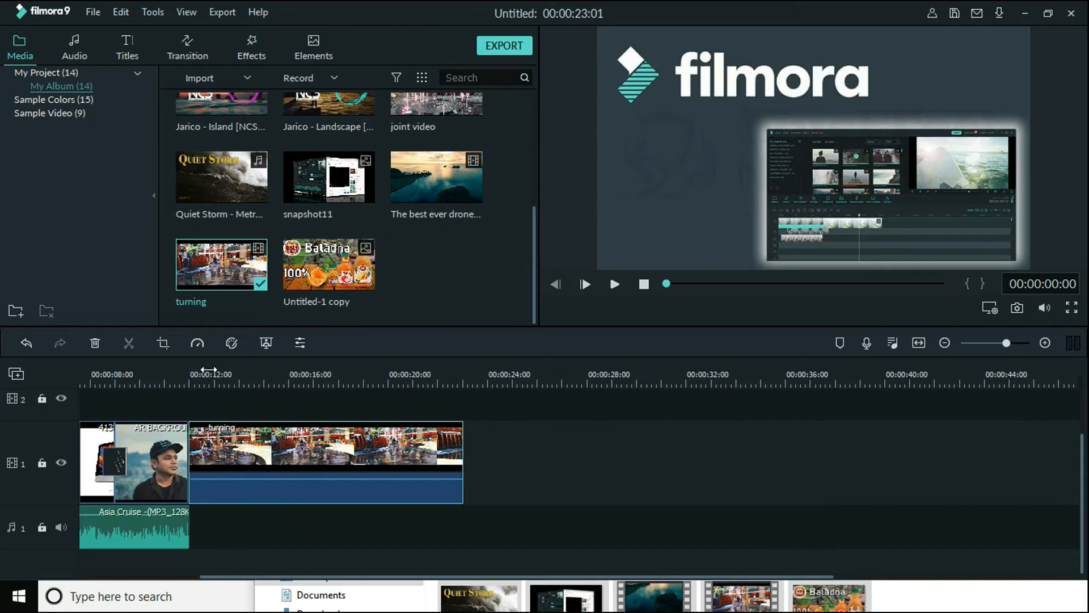
pyautogui.moveTo(272, 382); pyautogui.dragTo(528, 376)
pyautogui.click(526, 376)
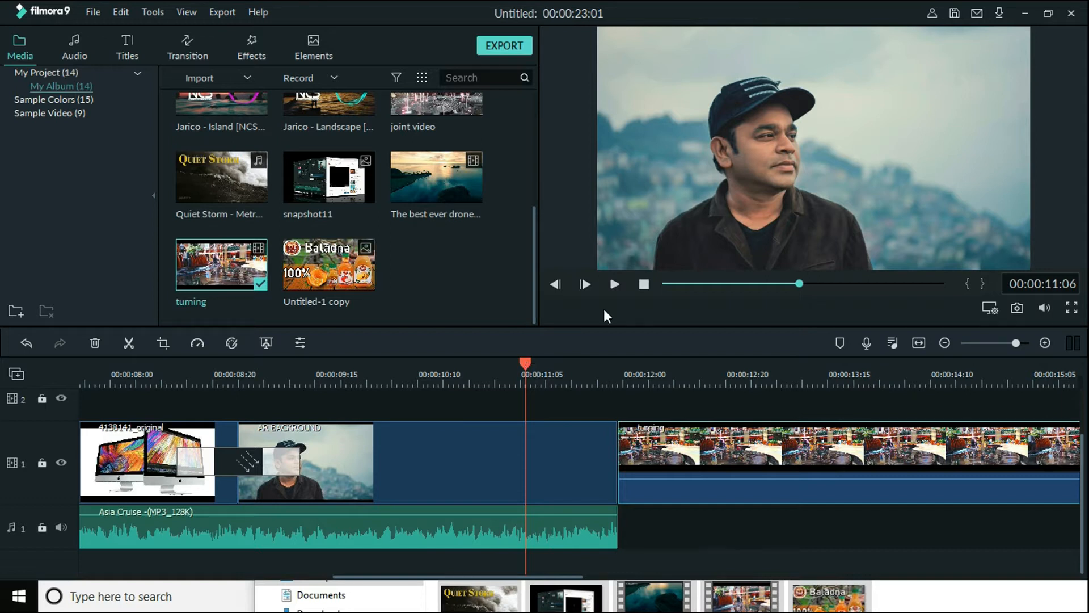
pyautogui.click(613, 284)
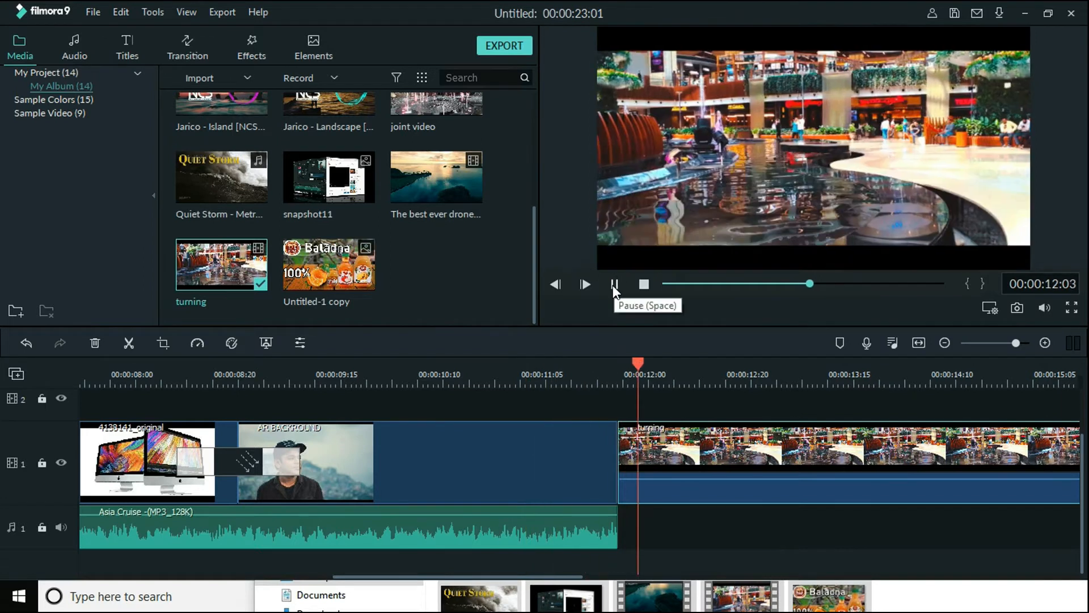
pyautogui.click(614, 285)
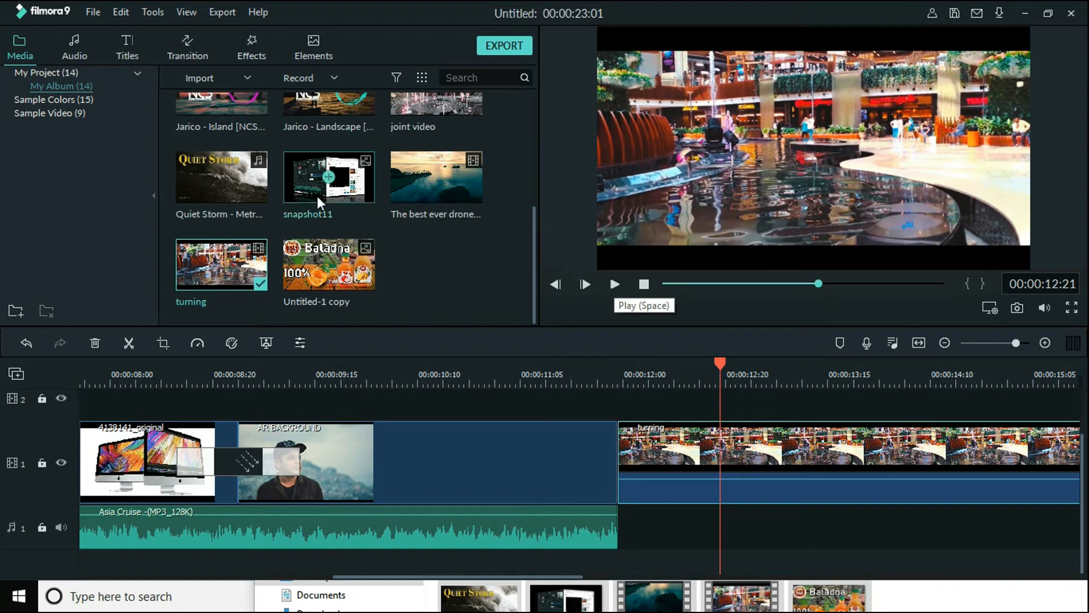
# Apply the Dissolve transition between the AR BACKROUND image and the turning clip
pyautogui.click(199, 53)
pyautogui.scroll(-8, 385, 244)
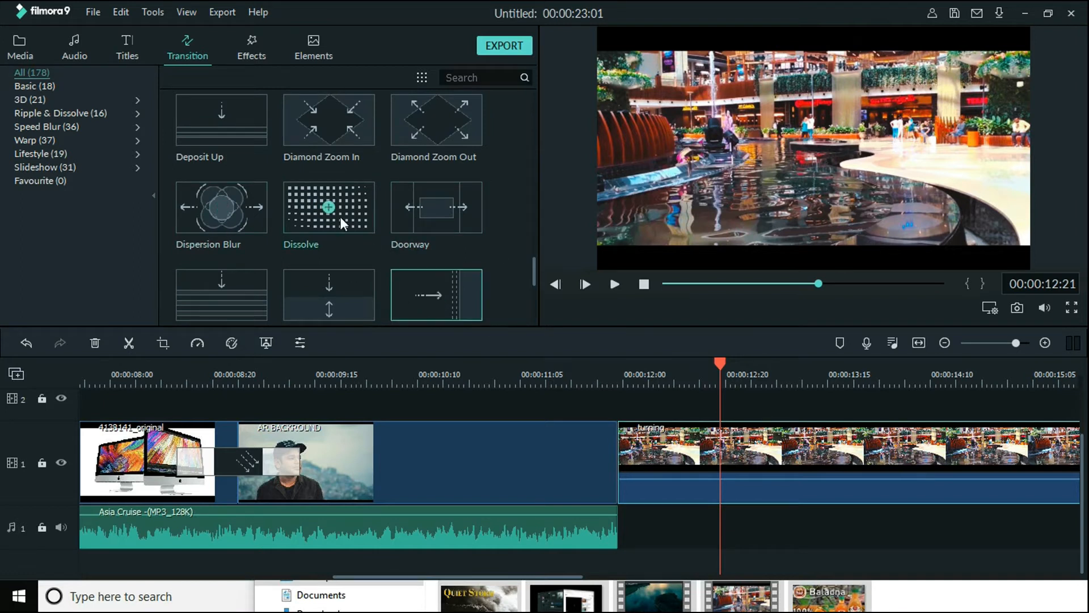
pyautogui.scroll(-1, 340, 216)
pyautogui.click(346, 176)
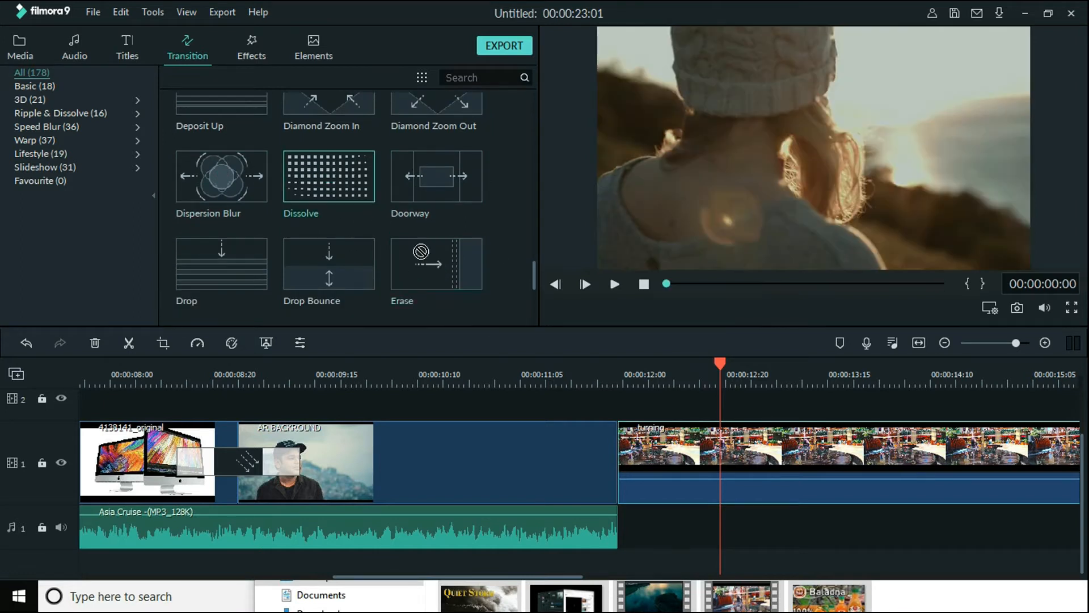
pyautogui.moveTo(421, 252); pyautogui.dragTo(597, 437)
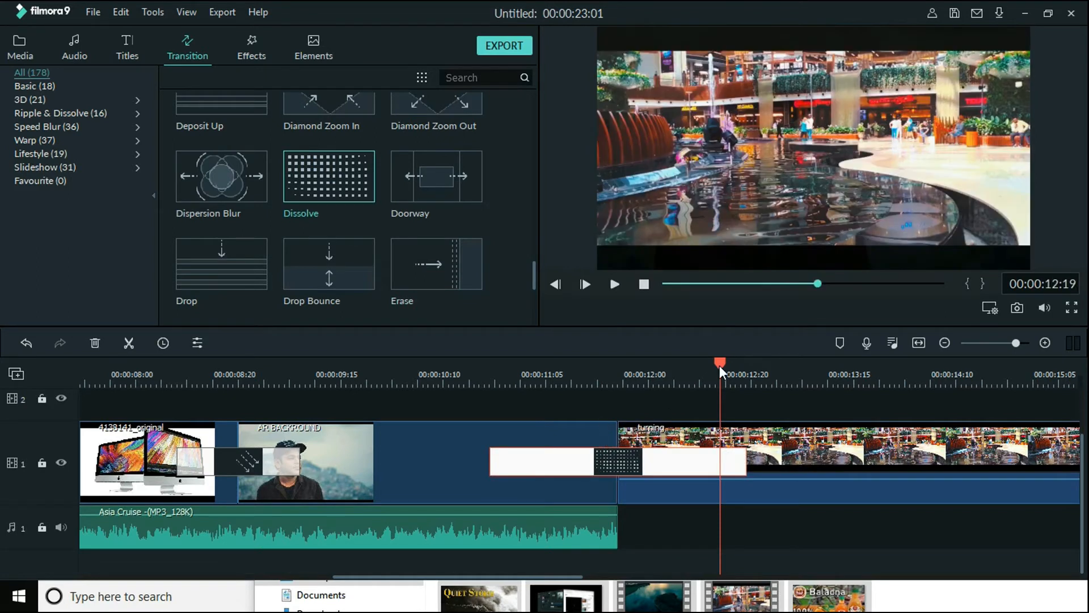
# Play the Dissolve transition into the turning clip twice from just before its start
pyautogui.moveTo(719, 365); pyautogui.dragTo(435, 389)
pyautogui.press('space')
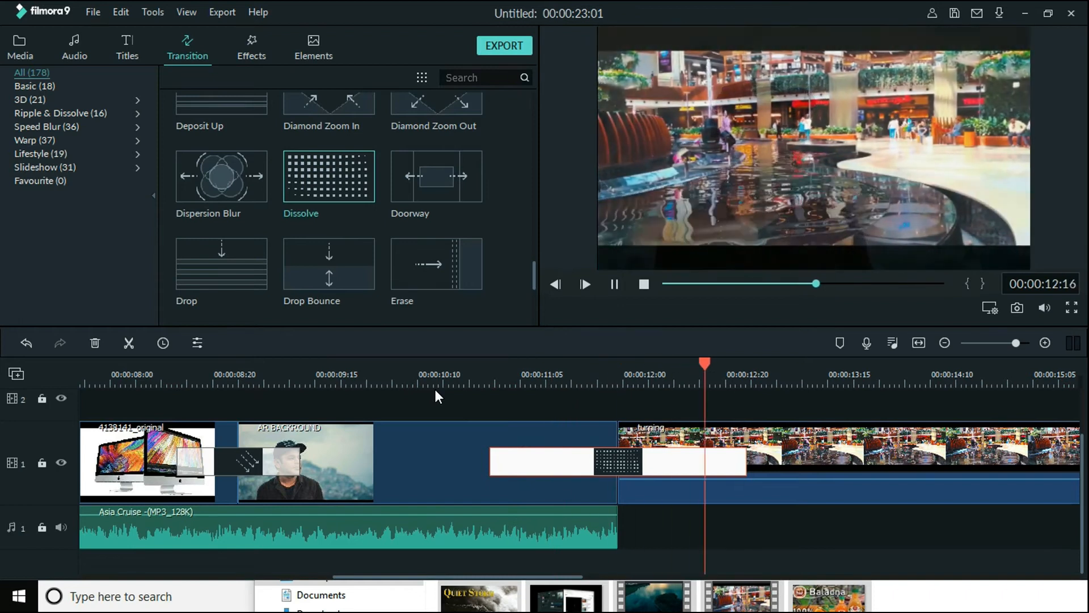
pyautogui.press('space')
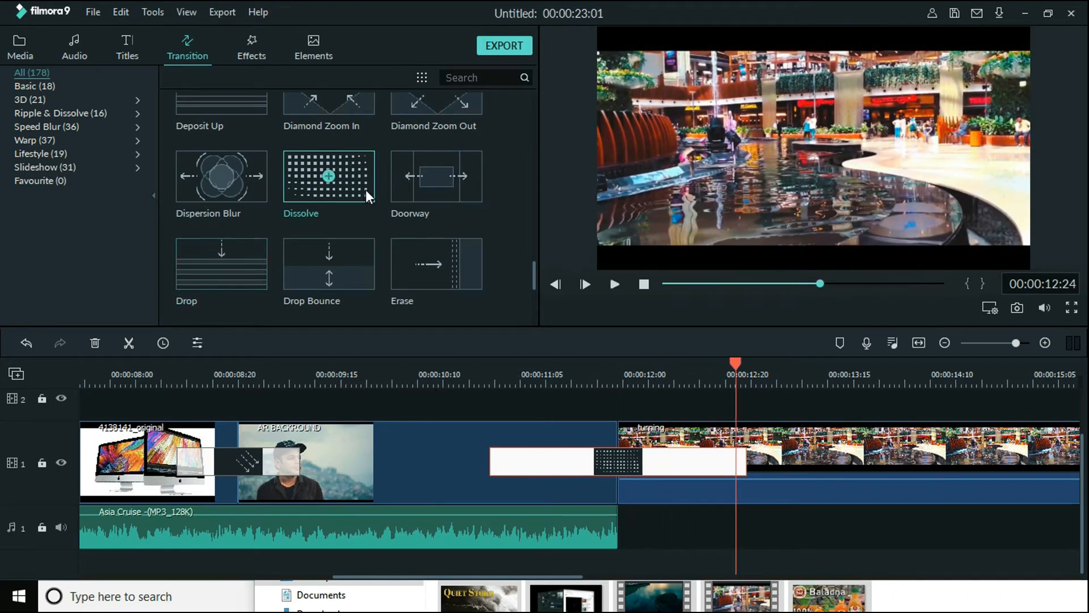
pyautogui.moveTo(736, 362); pyautogui.dragTo(463, 395)
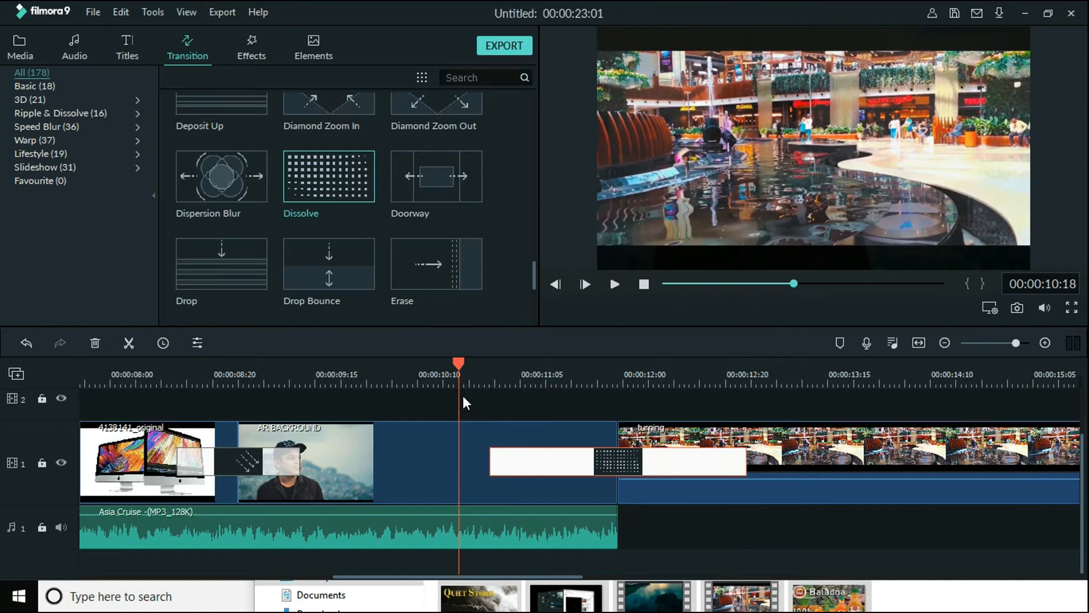
pyautogui.press('space')
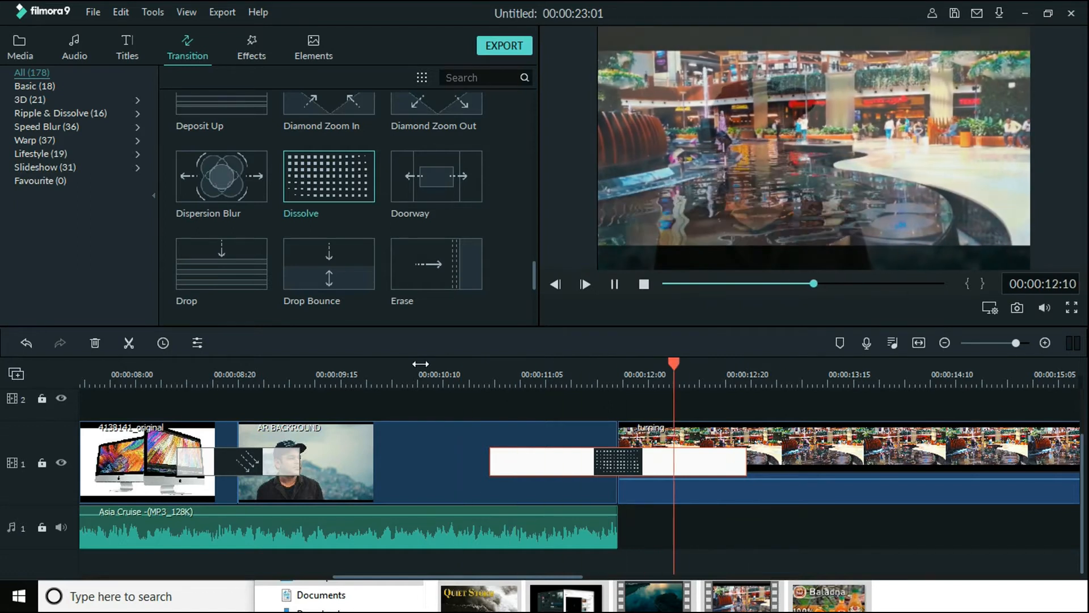
pyautogui.press('space')
# Set the Dissolve transition's duration to 00:00:03:00
pyautogui.doubleClick(571, 468)
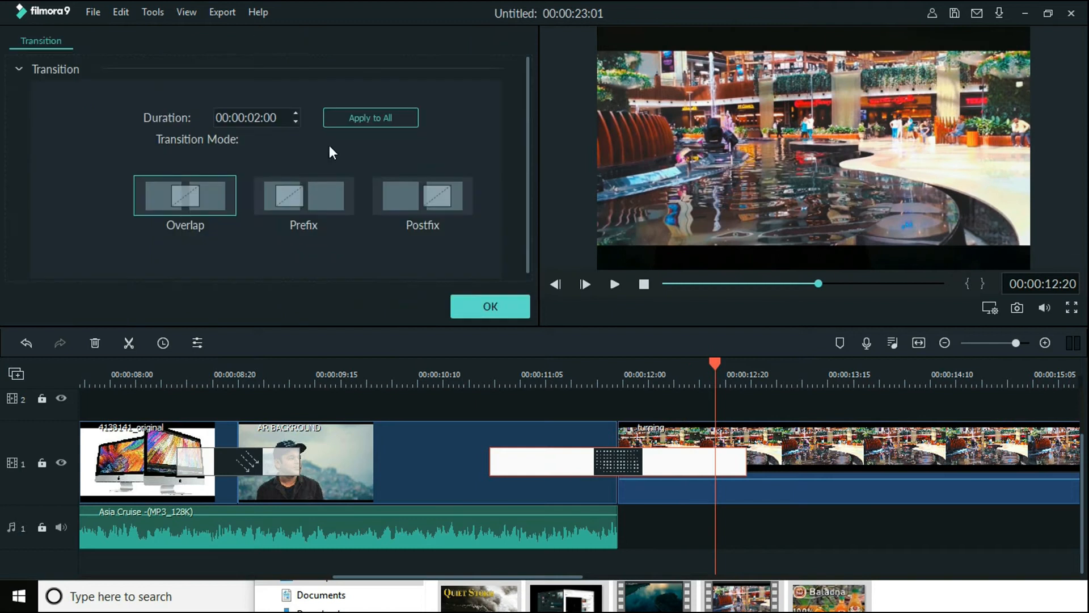
pyautogui.click(249, 118)
pyautogui.write('03')
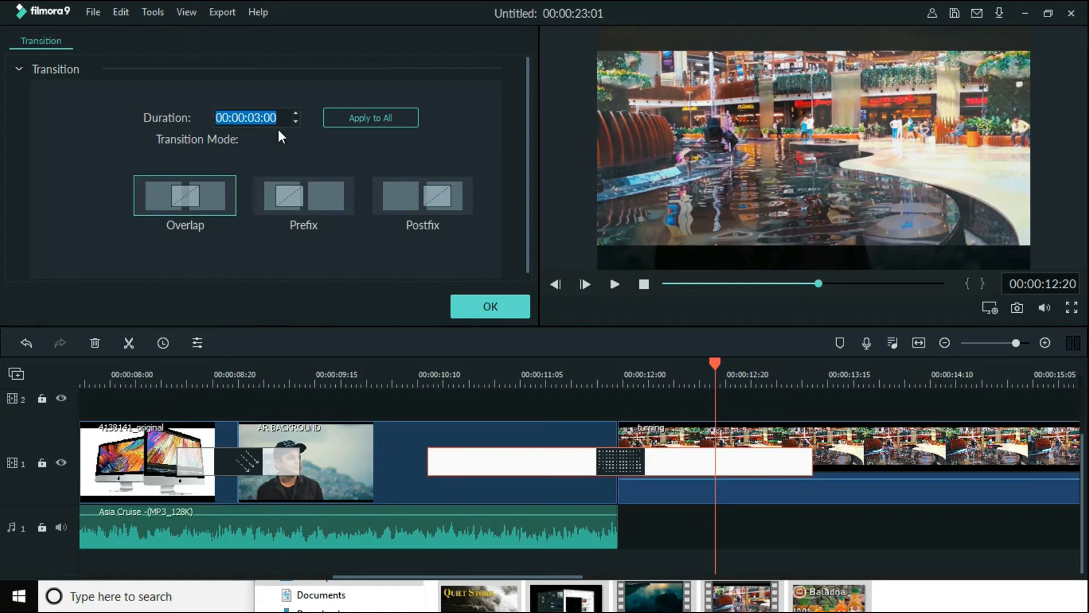
pyautogui.click(513, 307)
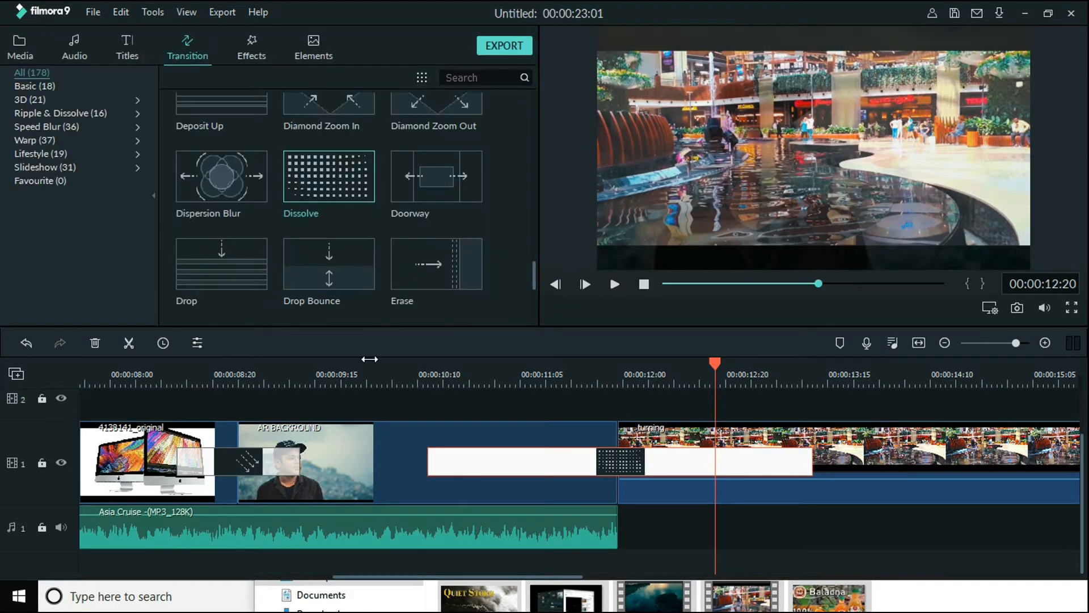
# Play the lengthened Dissolve transition from around 00:00:09:15 into the turning clip
pyautogui.click(347, 367)
pyautogui.press('space')
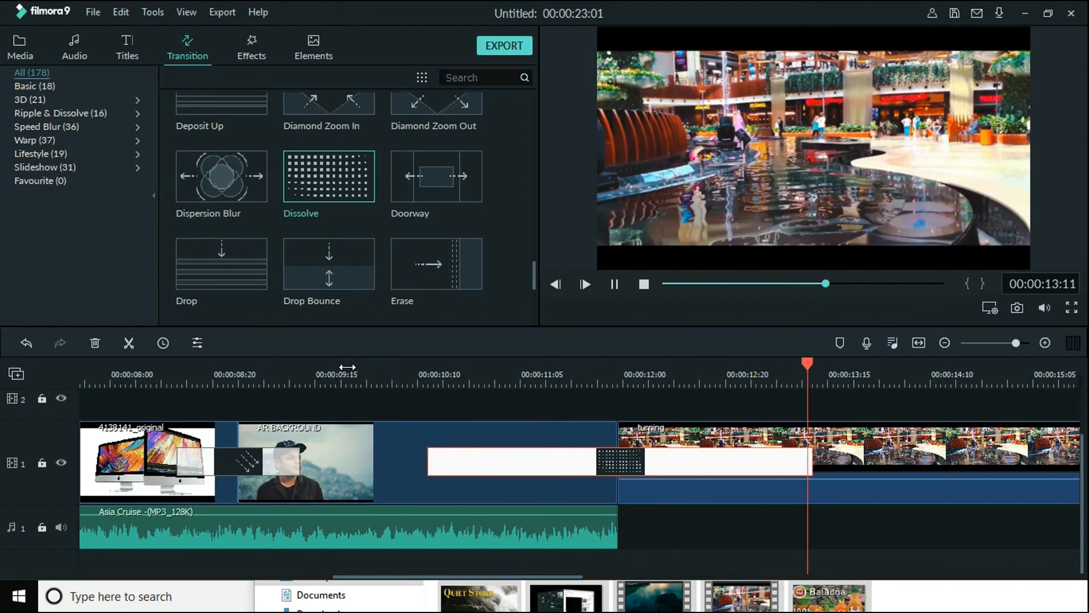
pyautogui.press('space')
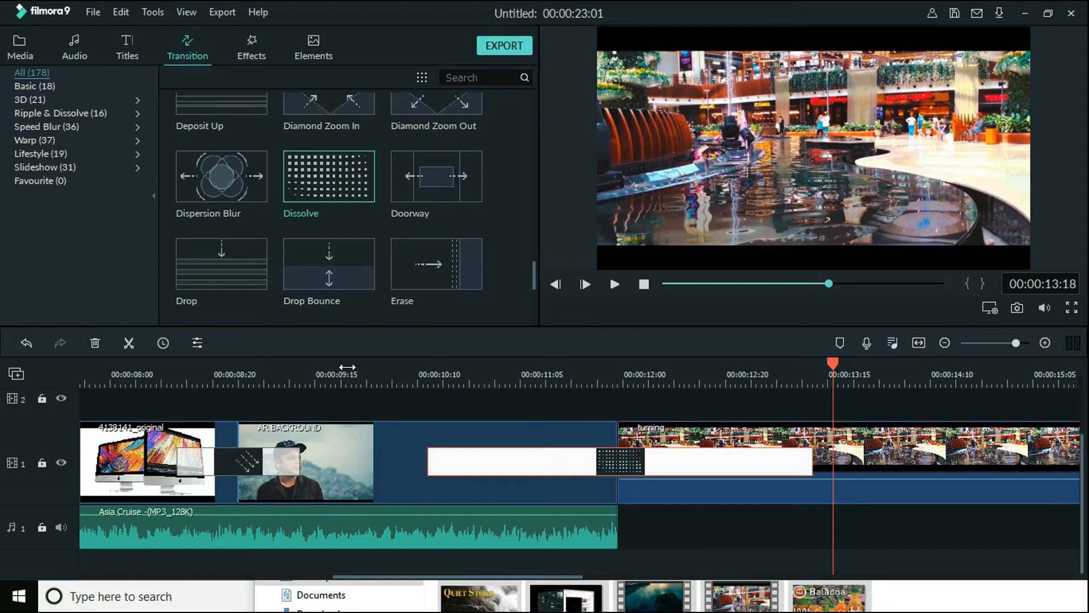
# Open the turning clip's video settings and stretch its picture vertically in the preview to cover the black bars
pyautogui.moveTo(969, 361); pyautogui.dragTo(396, 362)
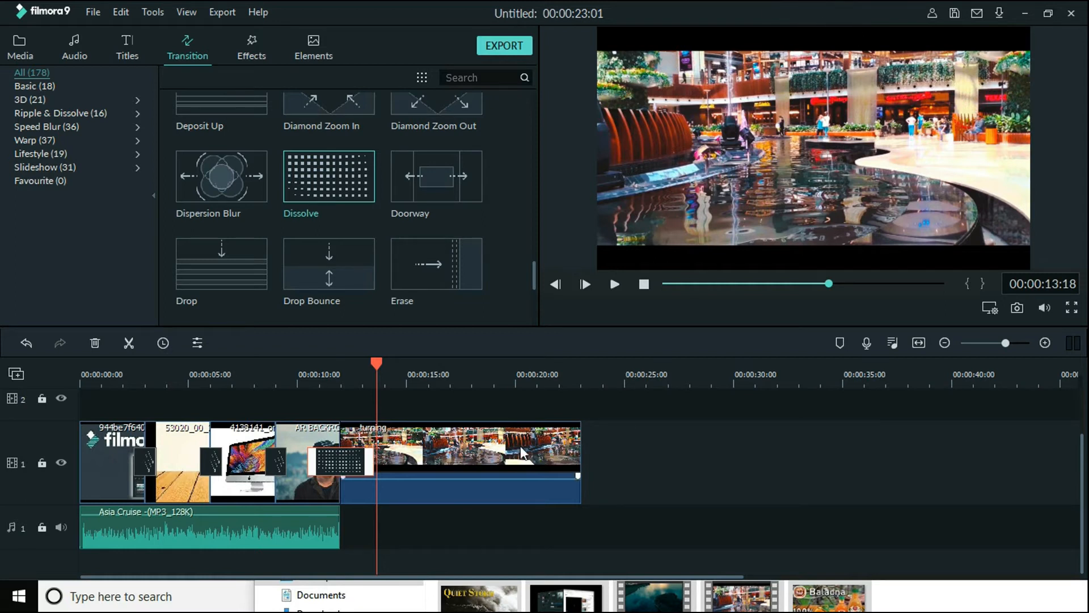
pyautogui.click(447, 439)
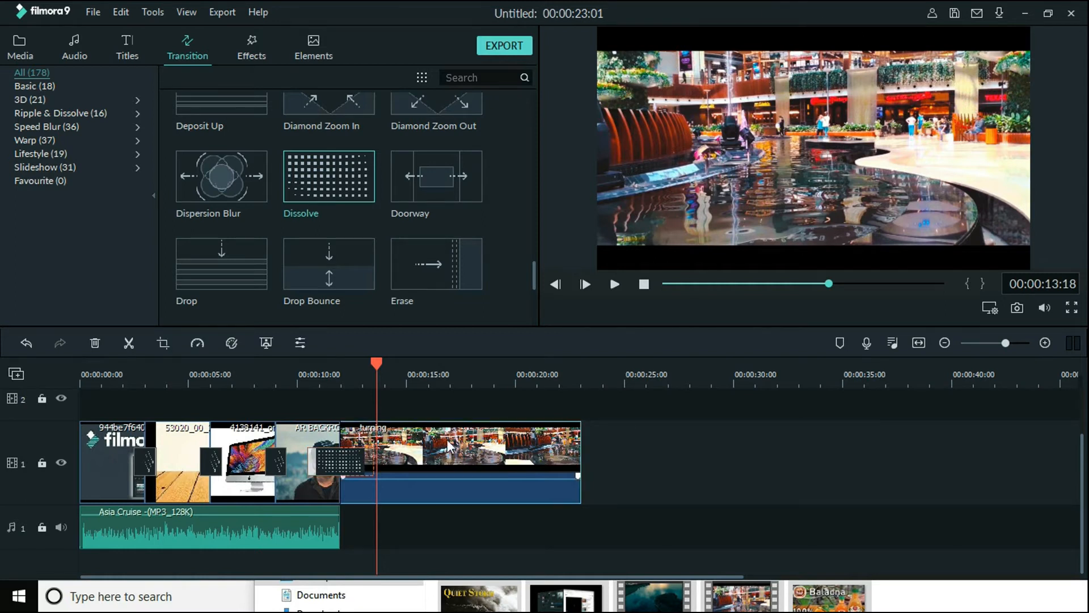
pyautogui.doubleClick(447, 439)
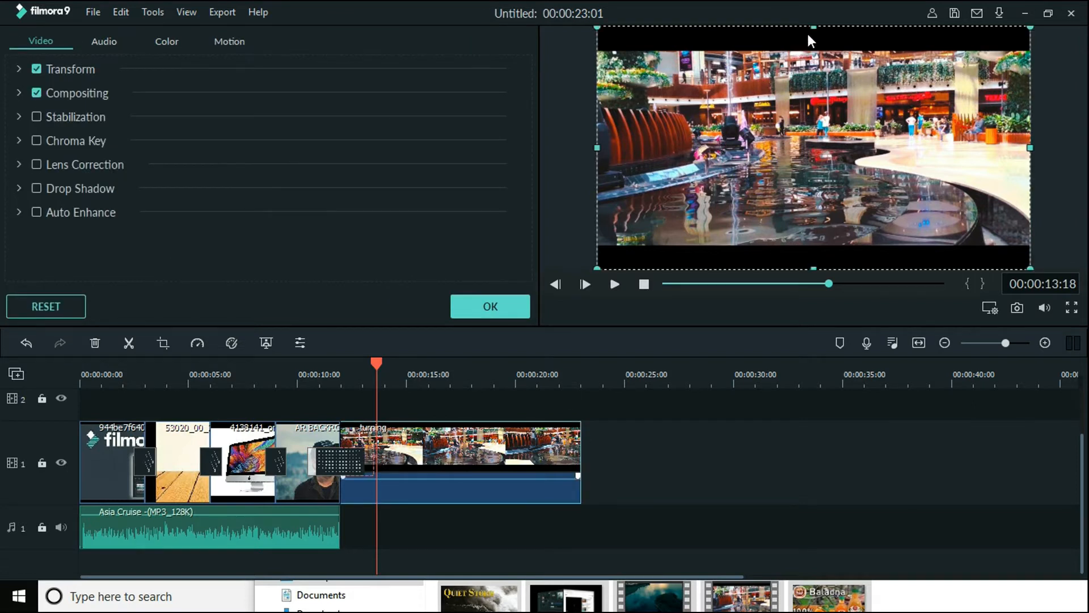
pyautogui.moveTo(815, 27); pyautogui.dragTo(814, 6)
pyautogui.moveTo(824, 273); pyautogui.dragTo(814, 309)
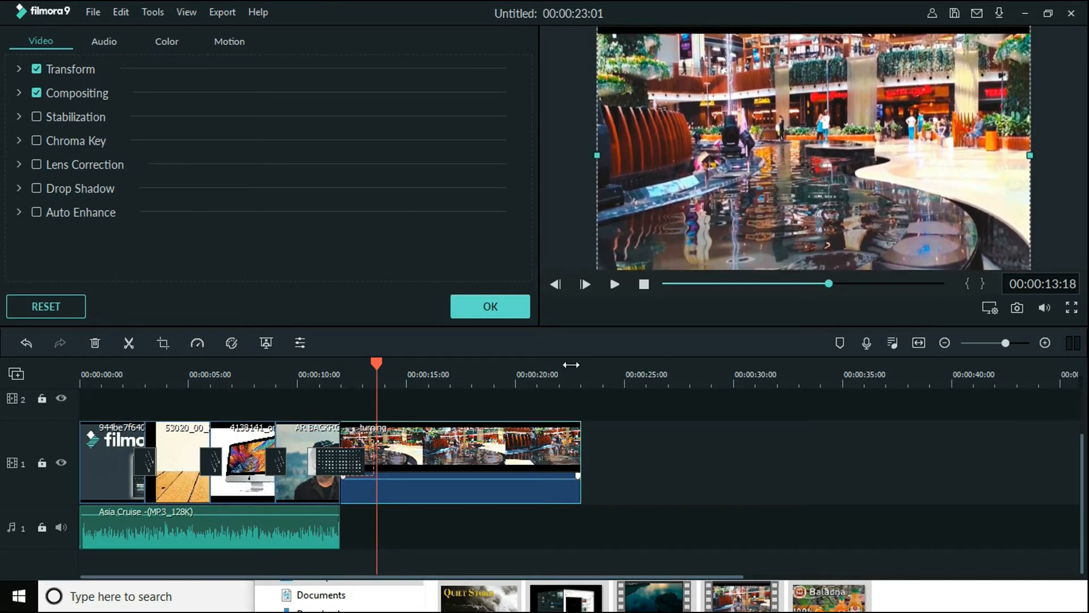
# Play from 00:00:10:01 through the turning clip, shift its picture slightly upward to cover the top black bar, and accept the settings
pyautogui.moveTo(375, 364); pyautogui.dragTo(297, 373)
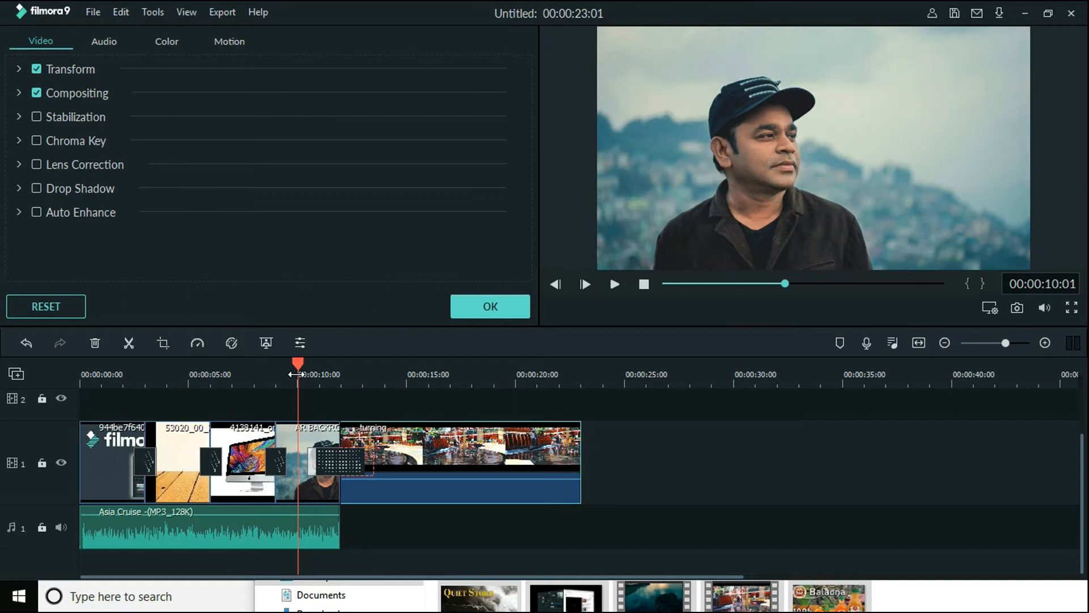
pyautogui.press('space')
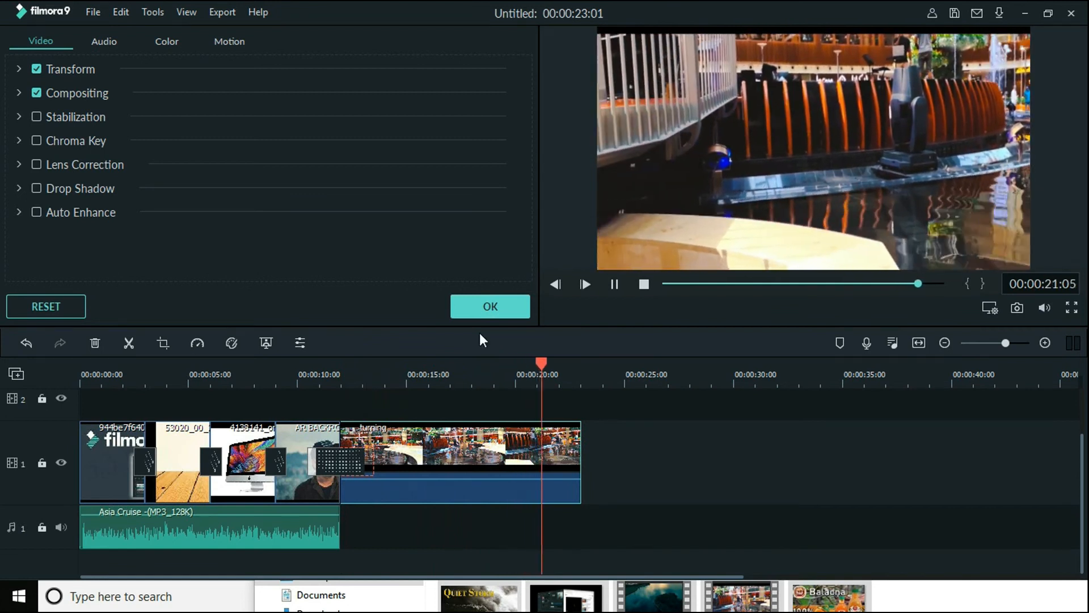
pyautogui.press('space')
pyautogui.moveTo(705, 176); pyautogui.dragTo(707, 162)
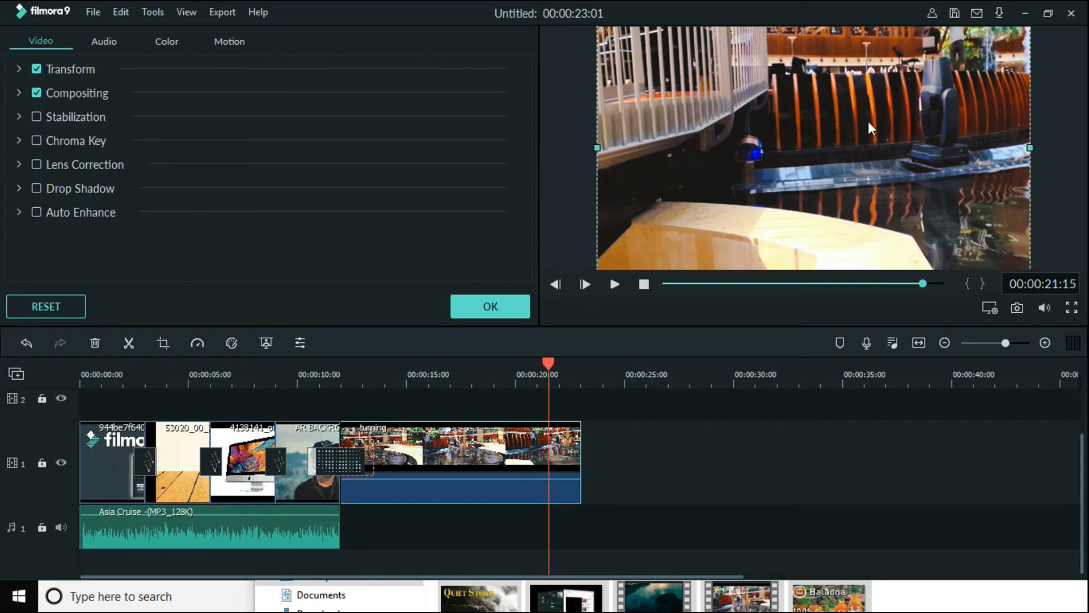
pyautogui.click(486, 306)
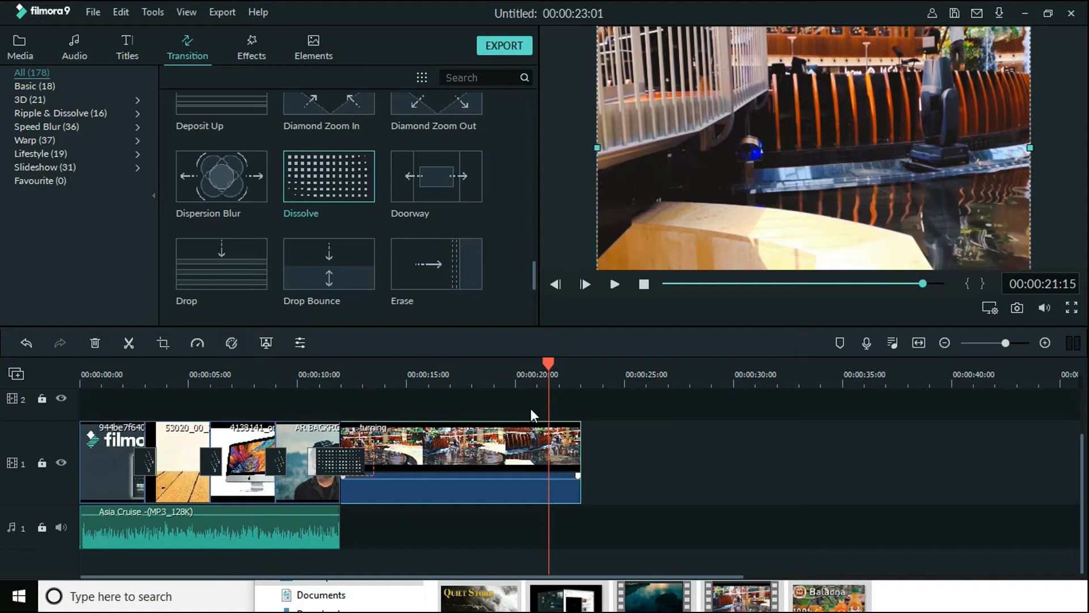
# Move the Asia Cruise music to start where the turning clip begins, and play the overlapping audio from just after that point
pyautogui.moveTo(198, 525); pyautogui.dragTo(457, 526)
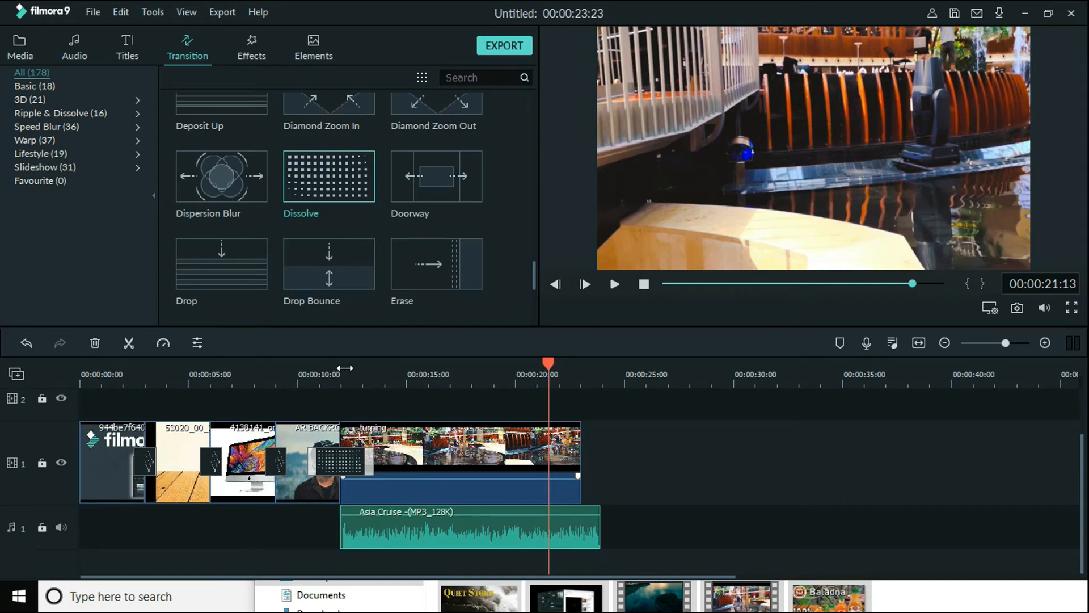
pyautogui.click(353, 368)
pyautogui.press('space')
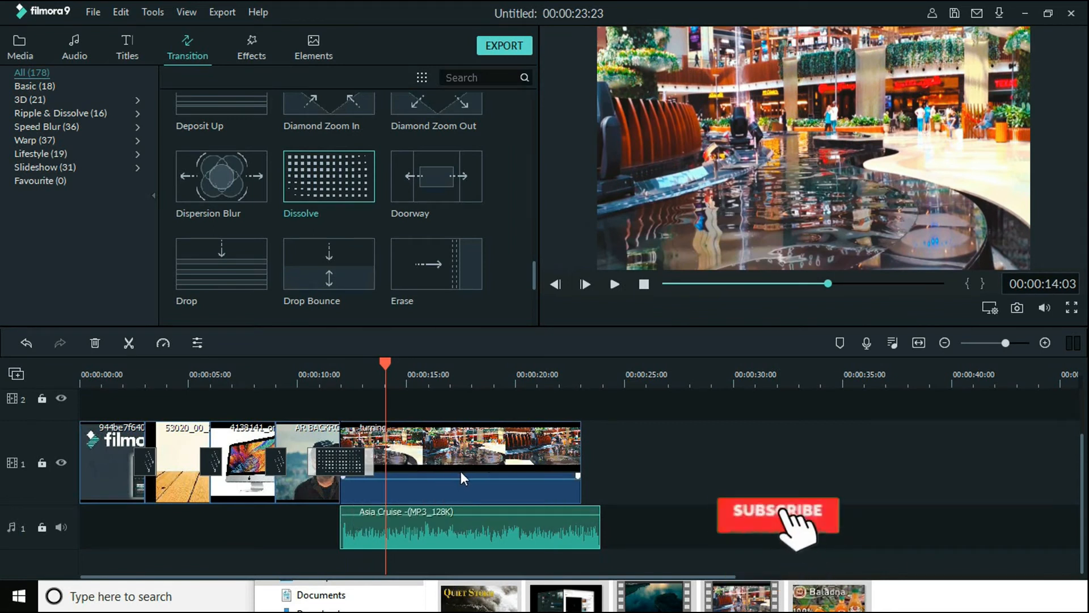
pyautogui.rightClick(448, 486)
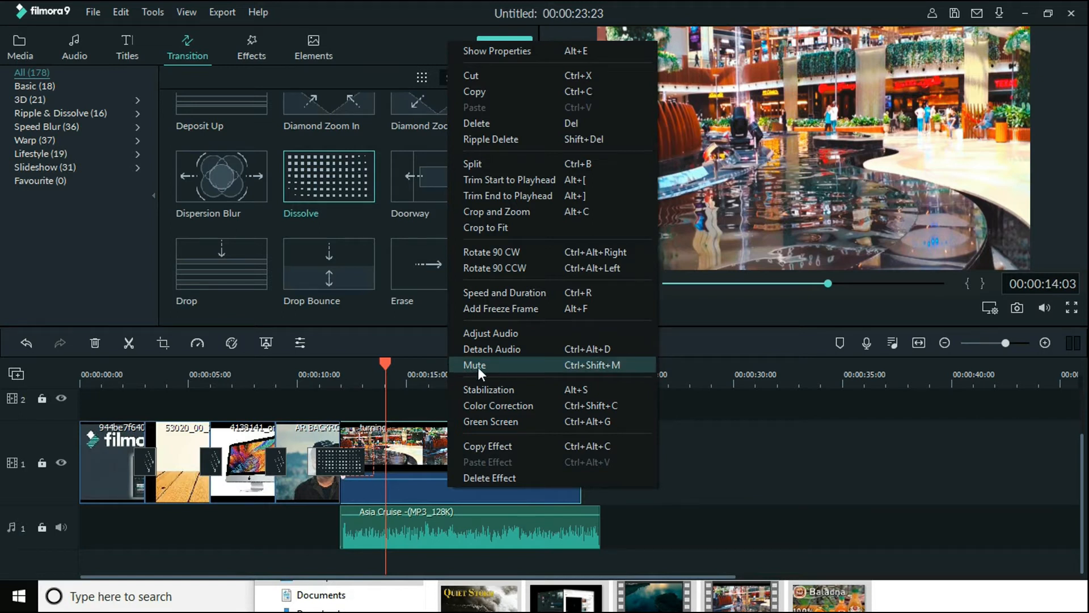
pyautogui.click(505, 364)
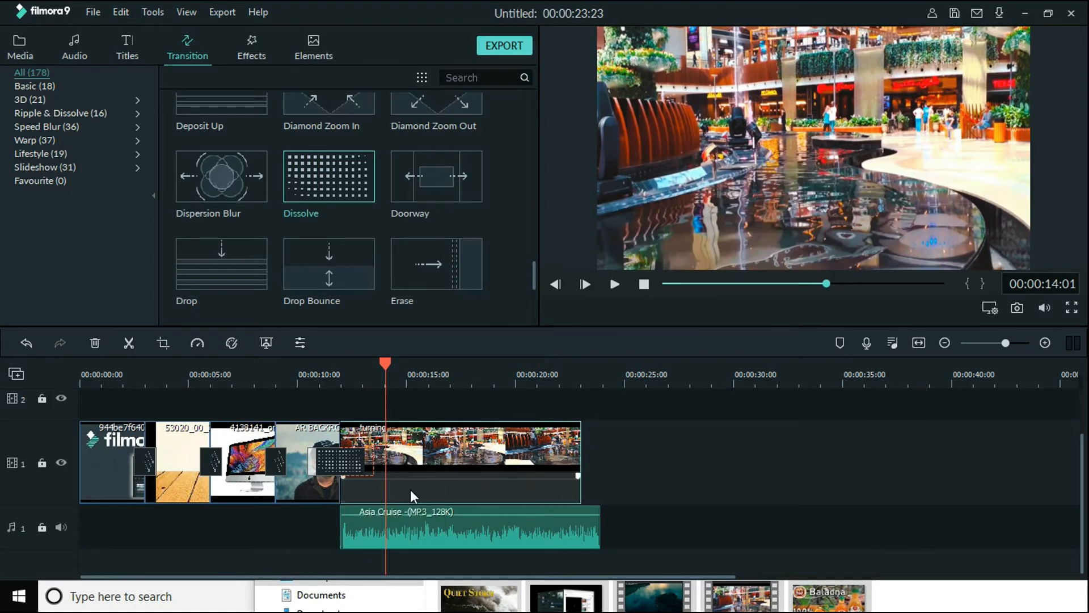
pyautogui.click(27, 342)
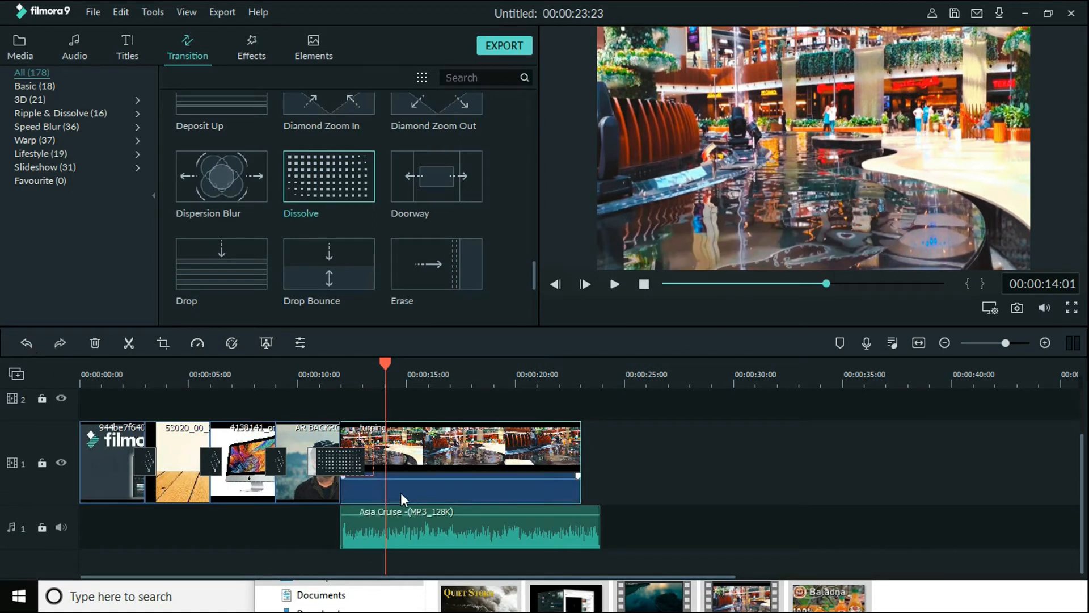
# Mute the turning clip's own audio and play it with the music from just before the clip begins
pyautogui.rightClick(440, 492)
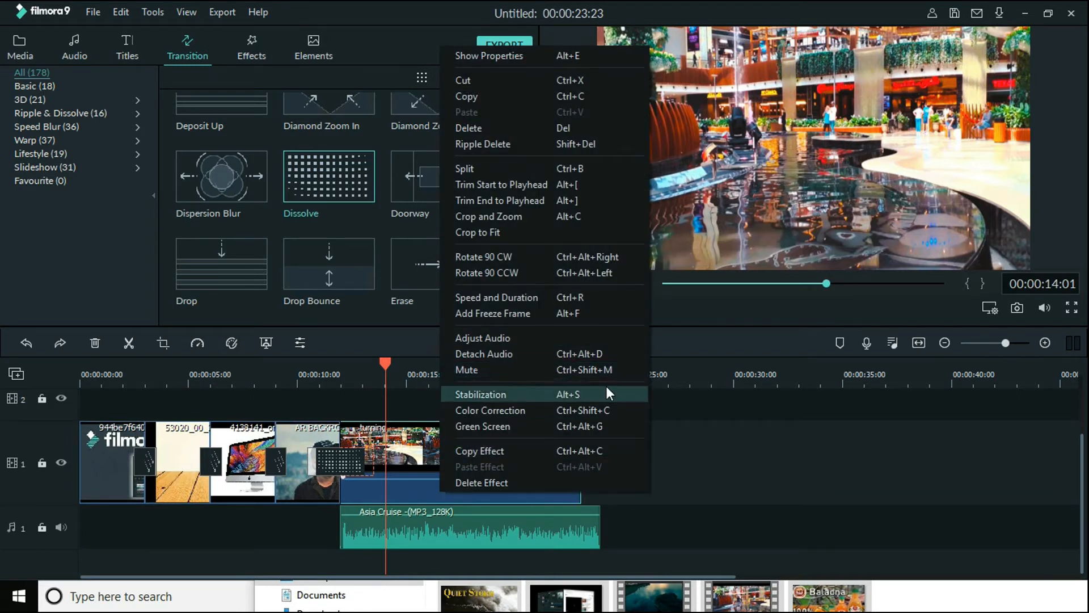
pyautogui.click(571, 375)
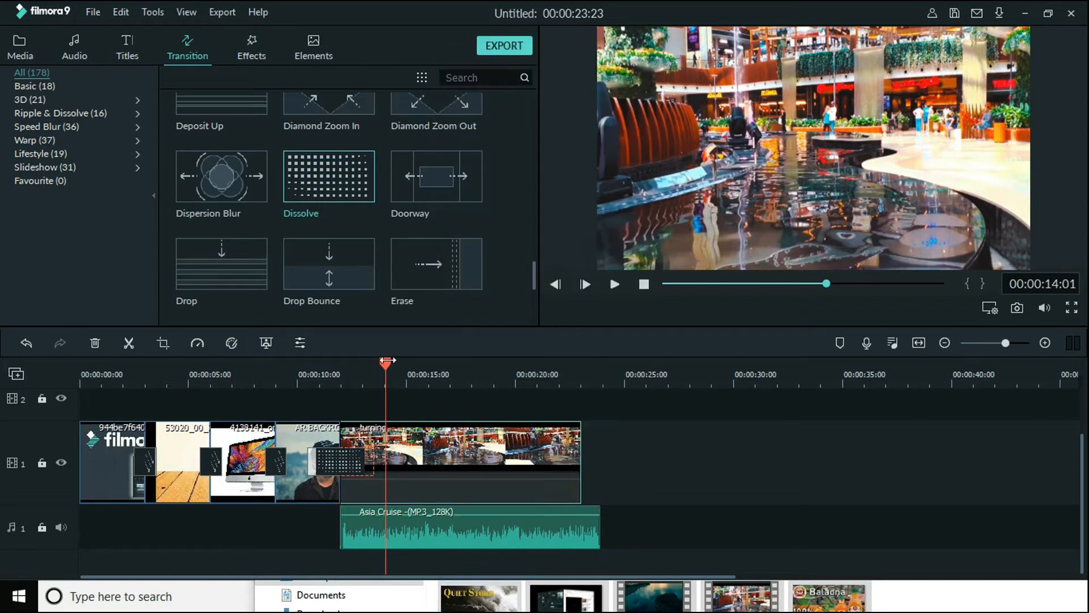
pyautogui.moveTo(387, 361); pyautogui.dragTo(332, 366)
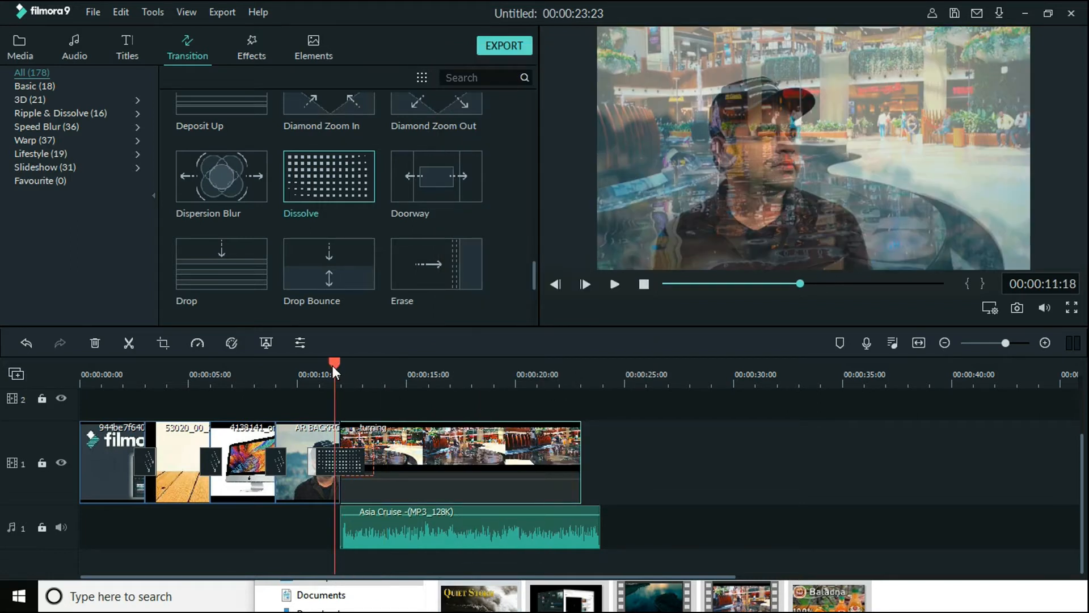
pyautogui.press('space')
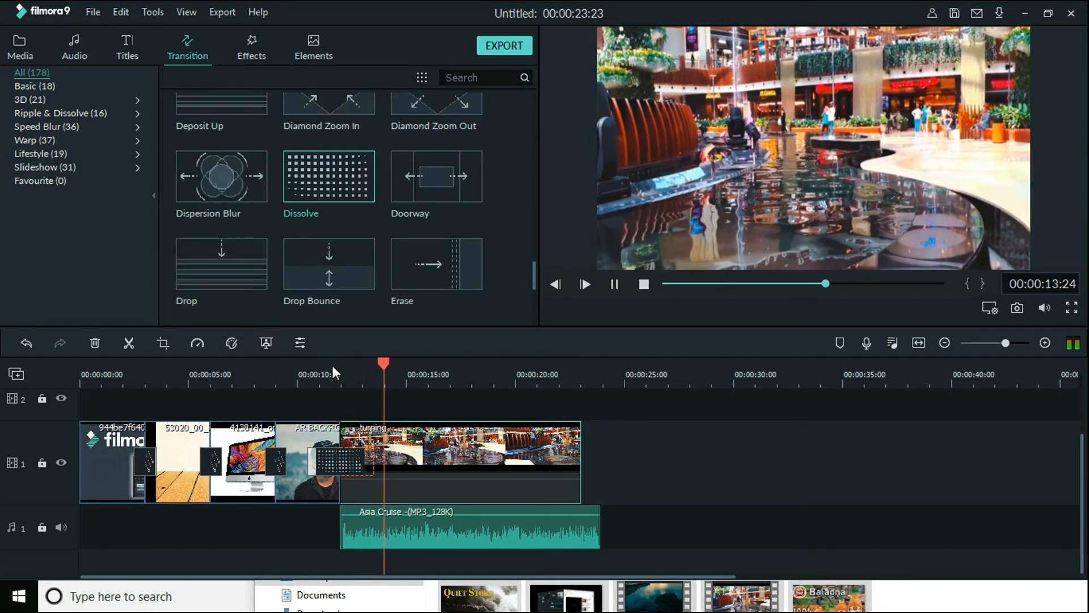
pyautogui.press('space')
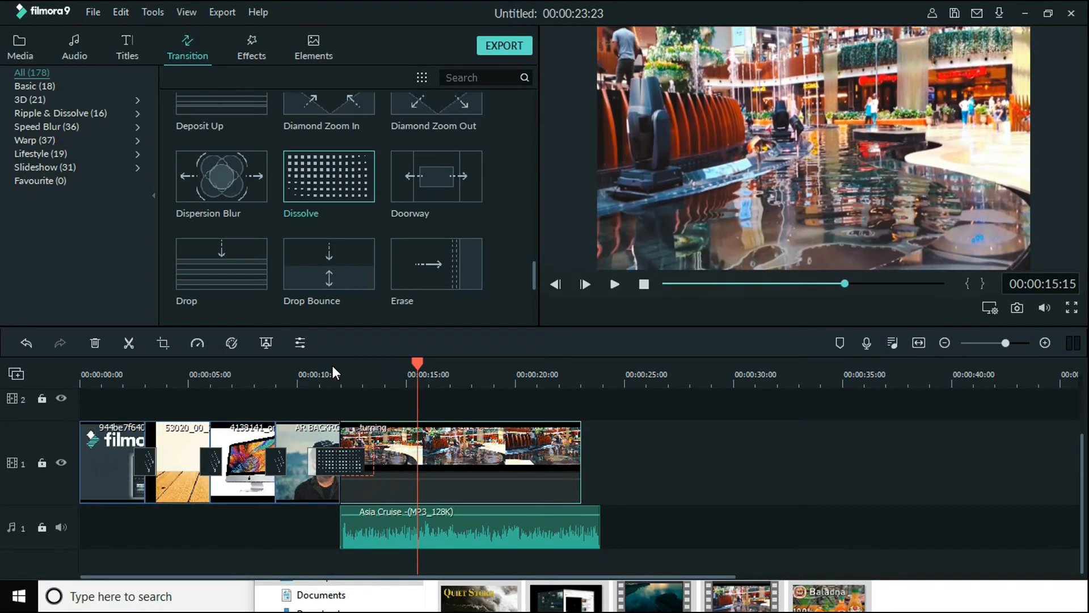
# Split the turning clip at 00:00:15:17
pyautogui.click(420, 373)
pyautogui.click(421, 374)
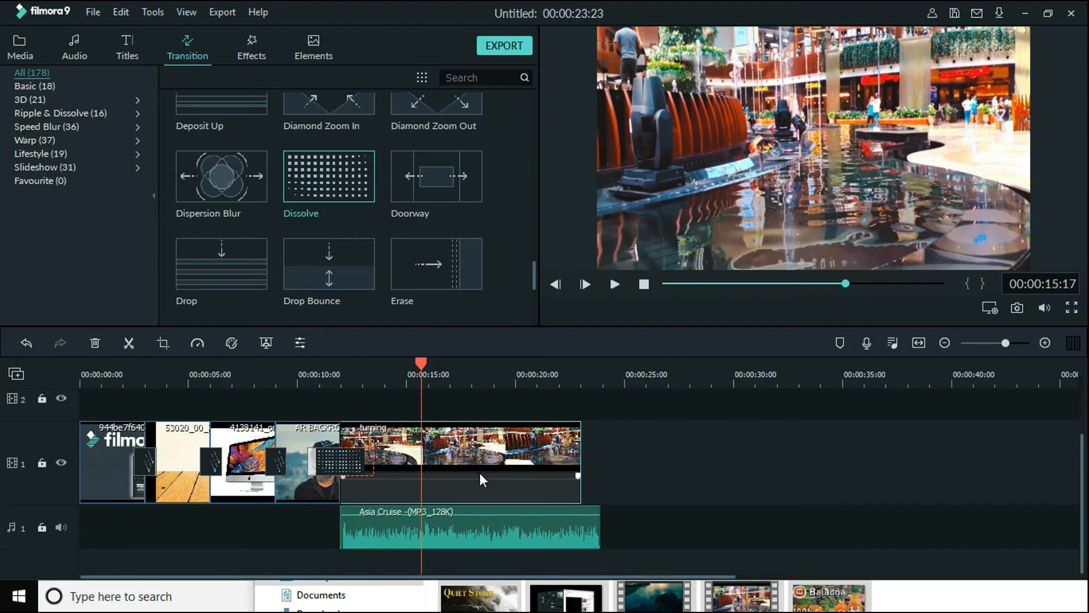
pyautogui.doubleClick(485, 457)
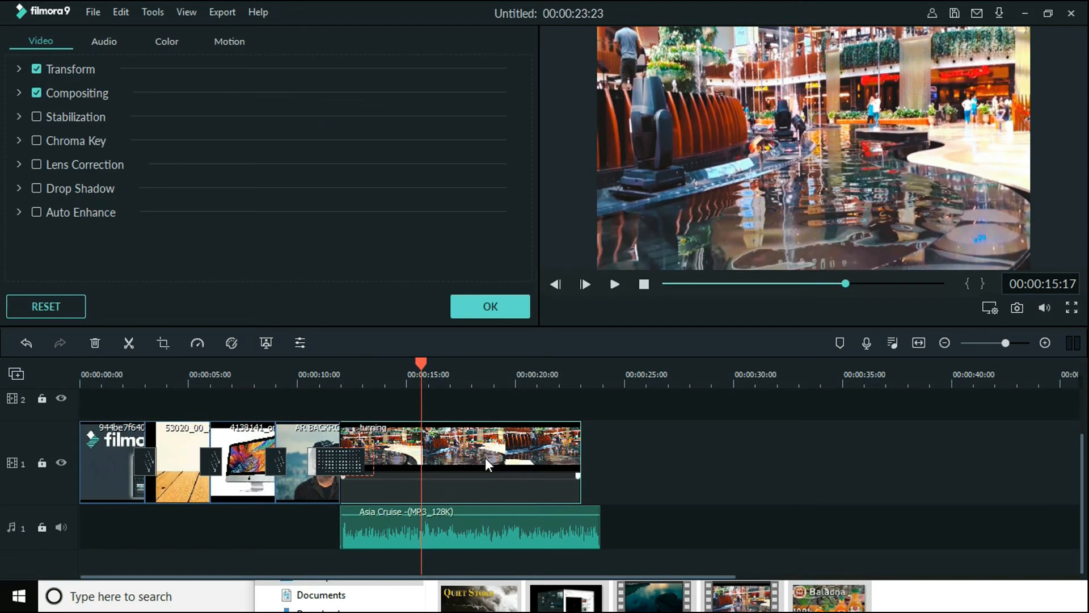
pyautogui.click(469, 311)
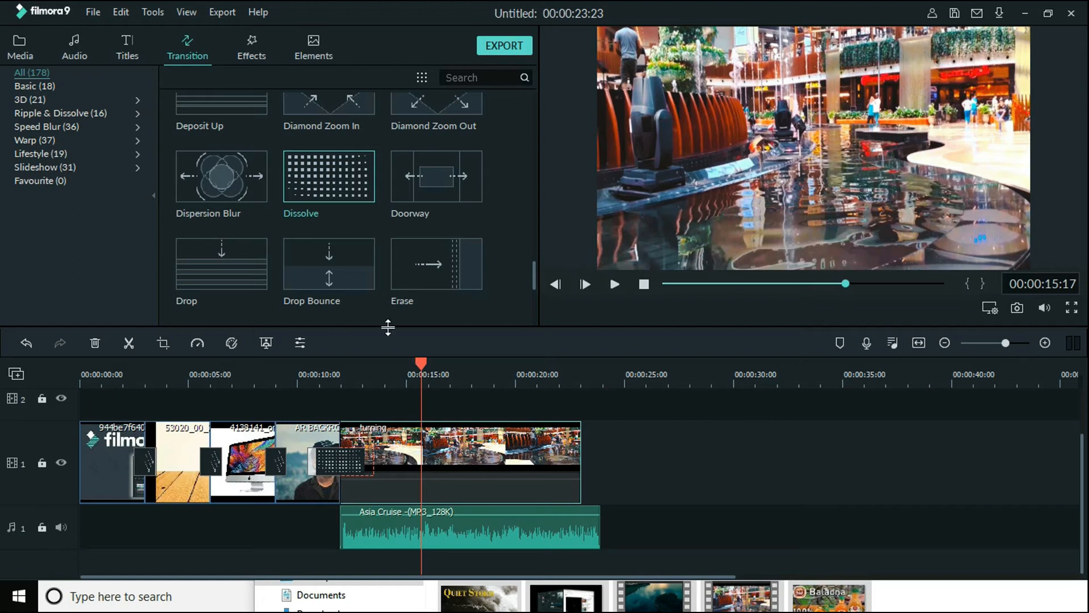
pyautogui.click(126, 345)
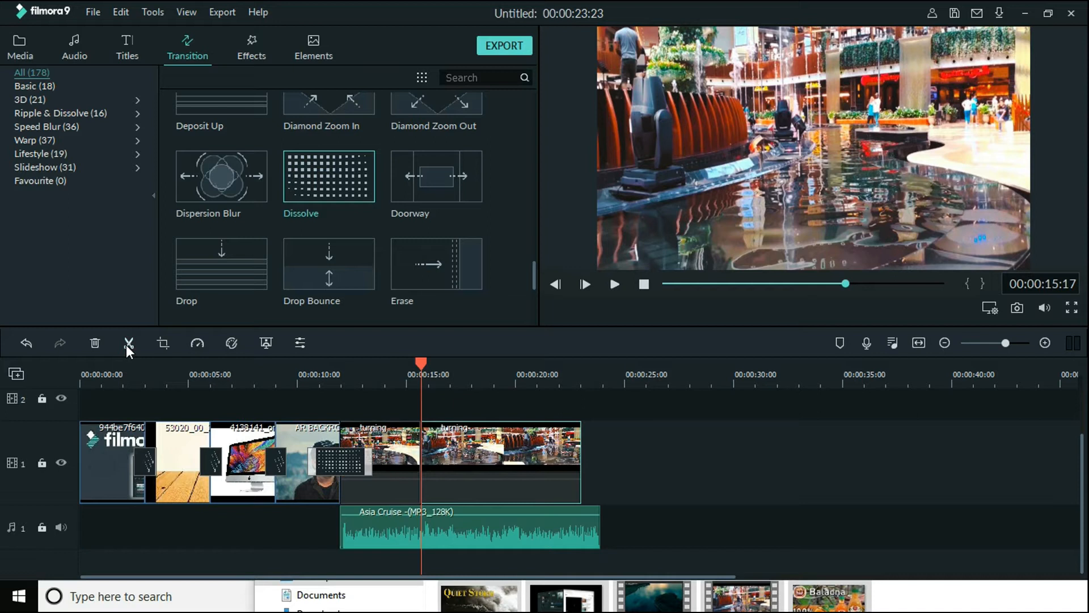
pyautogui.moveTo(460, 471); pyautogui.dragTo(505, 475)
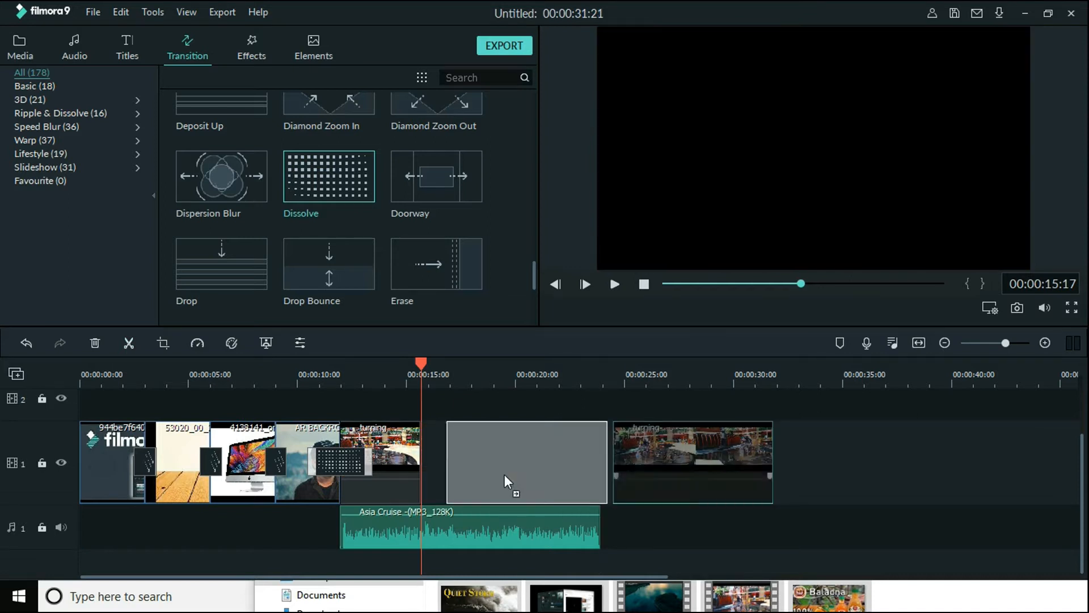
pyautogui.hotkey('ctrl', 'z')
pyautogui.hotkey('ctrl', 'z')
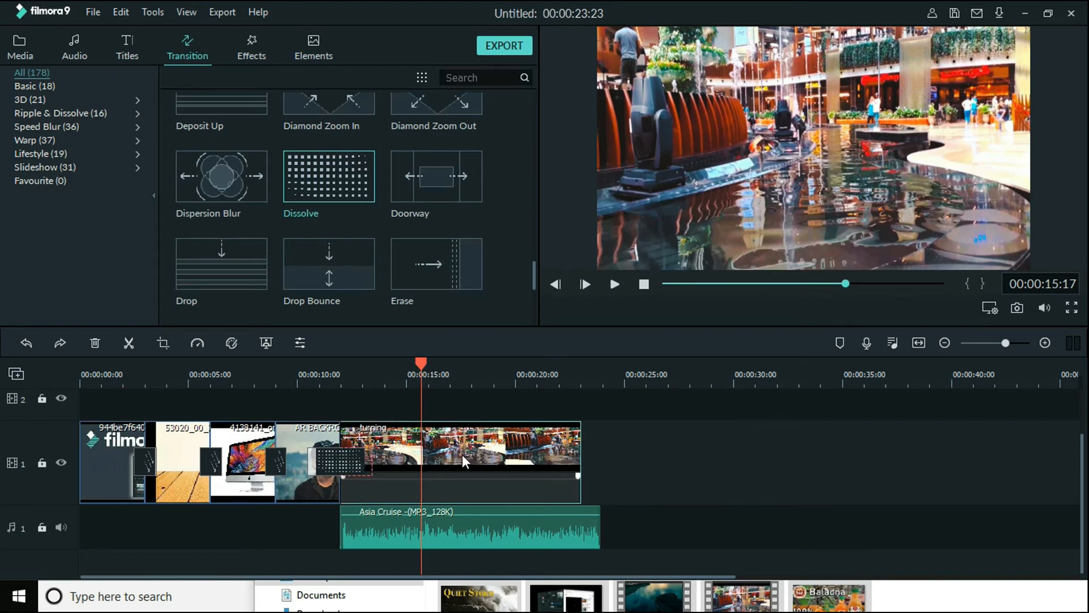
pyautogui.hotkey('ctrl', 'y')
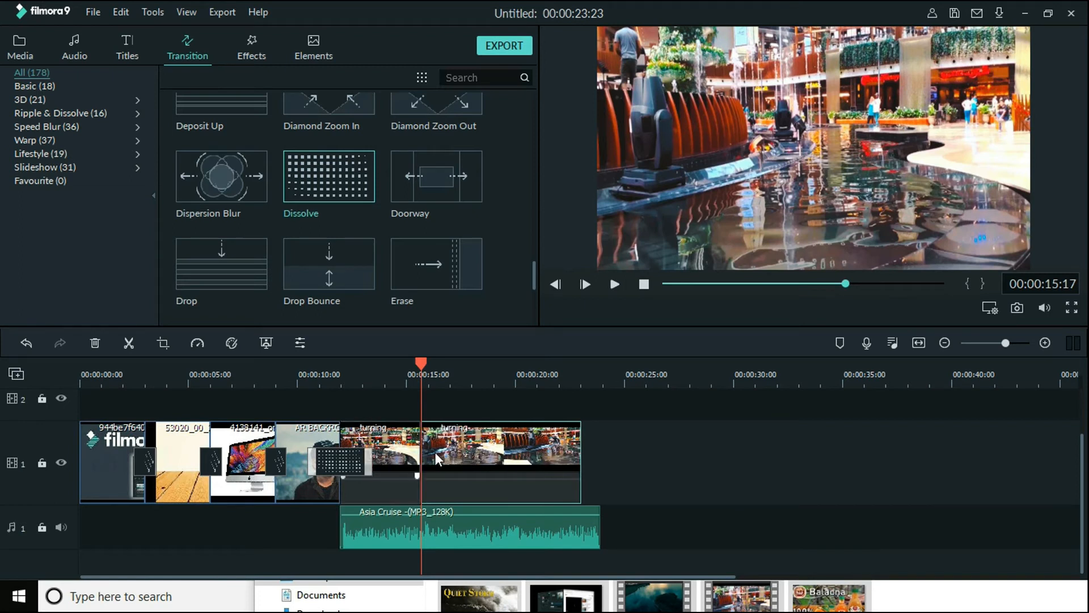
# Move the second part of the split turning clip well away from the first part and delete it
pyautogui.moveTo(464, 448); pyautogui.dragTo(767, 447)
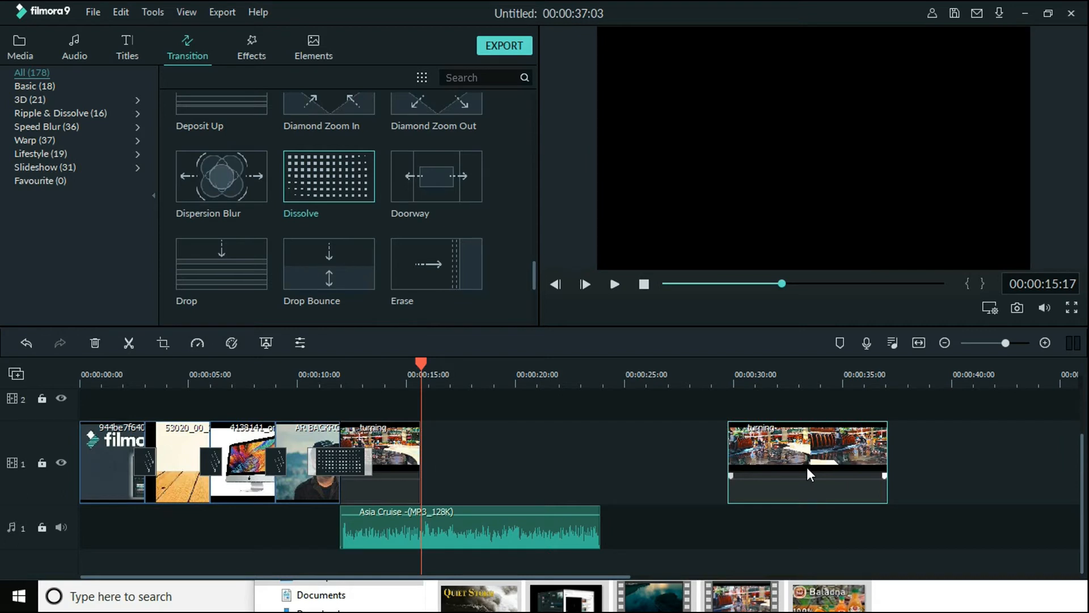
pyautogui.press('Delete')
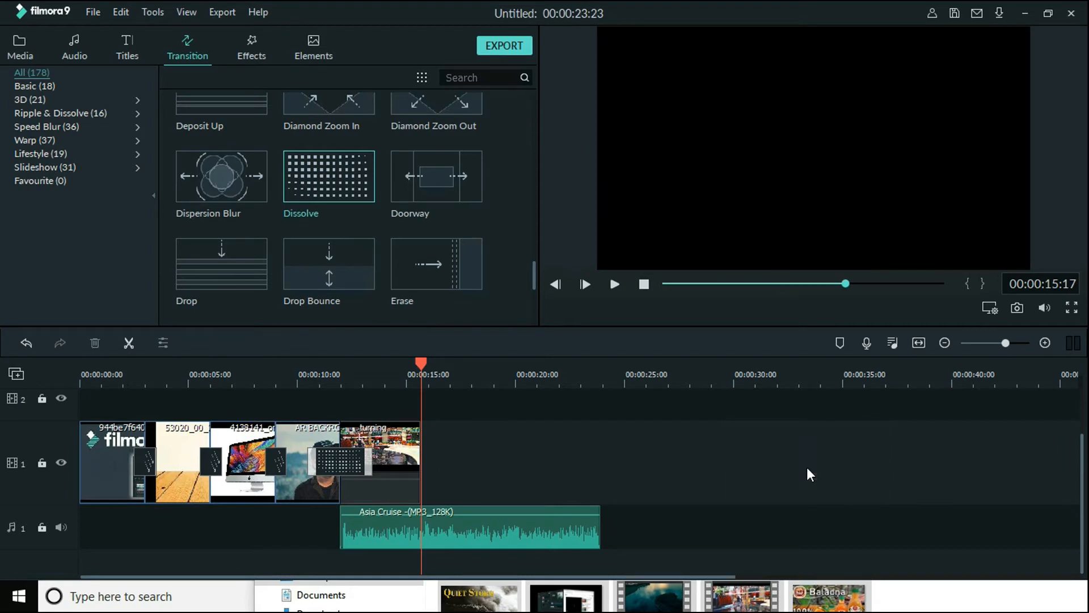
pyautogui.hotkey('ctrl', 'z')
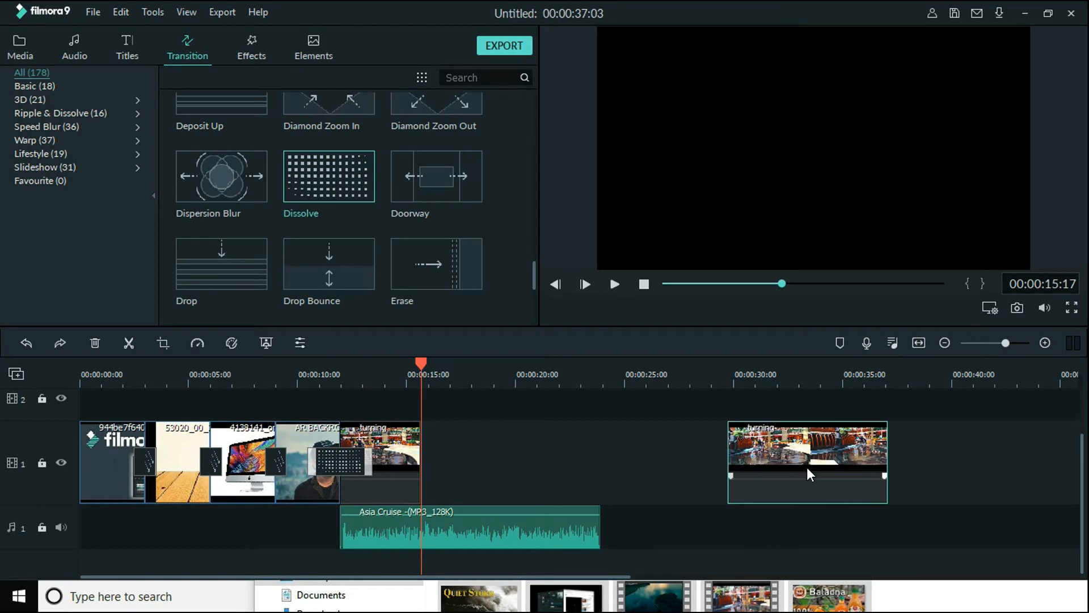
pyautogui.rightClick(806, 467)
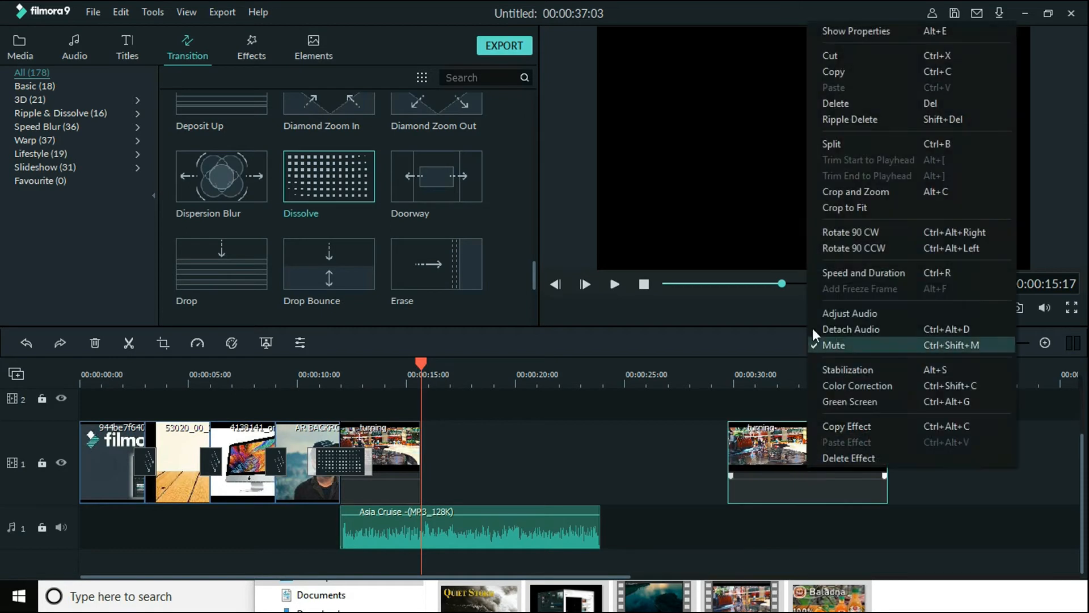
pyautogui.click(829, 103)
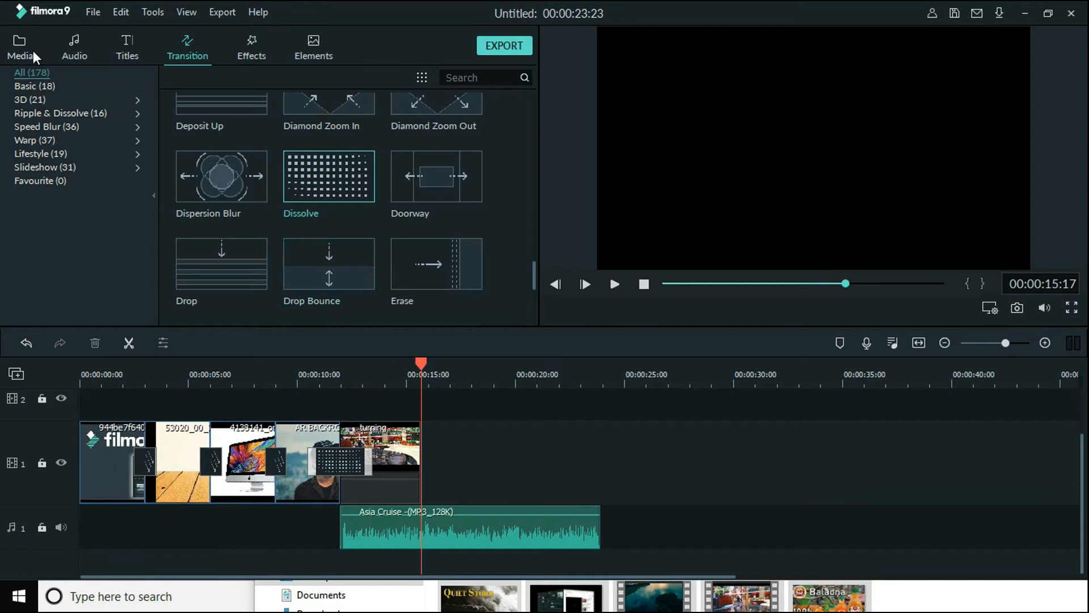
# Add The best ever drone videos clip directly after the shortened turning clip and split it at 00:00:19:12
pyautogui.click(33, 50)
pyautogui.moveTo(413, 178); pyautogui.dragTo(431, 426)
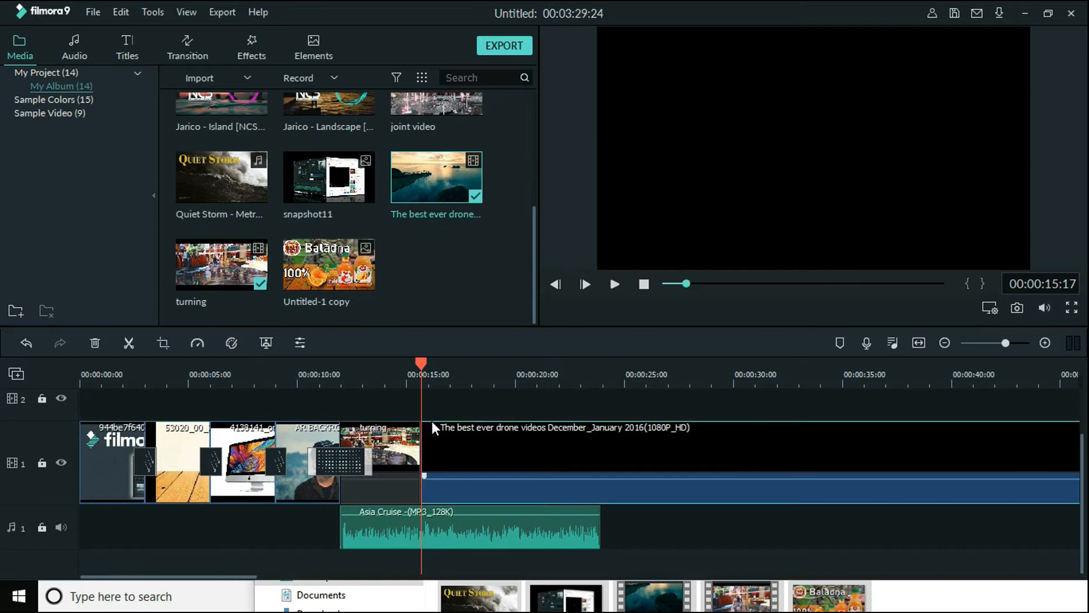
pyautogui.click(518, 363)
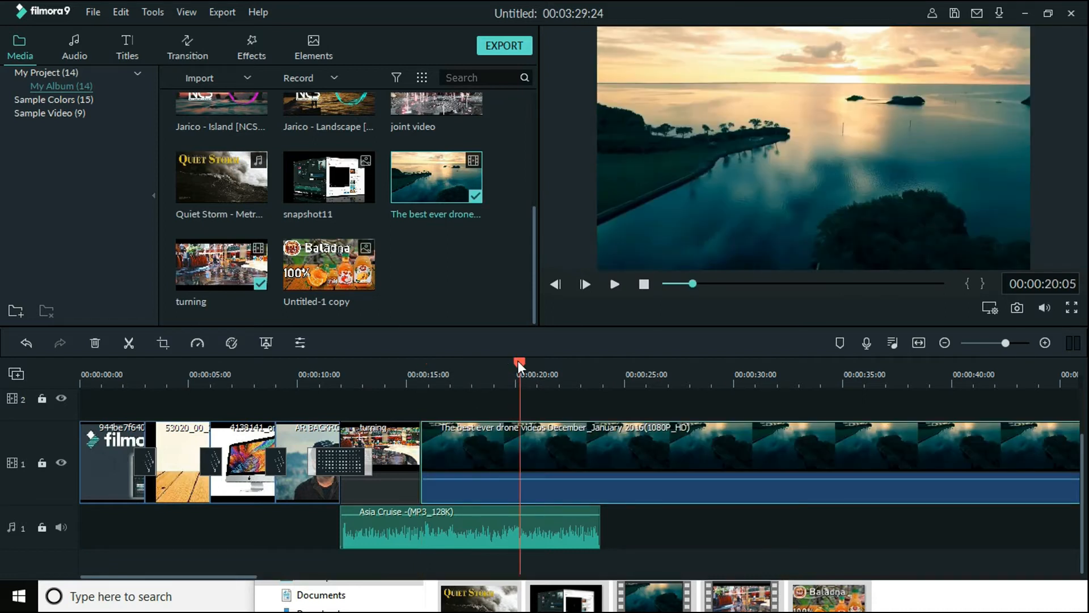
pyautogui.moveTo(519, 361); pyautogui.dragTo(504, 360)
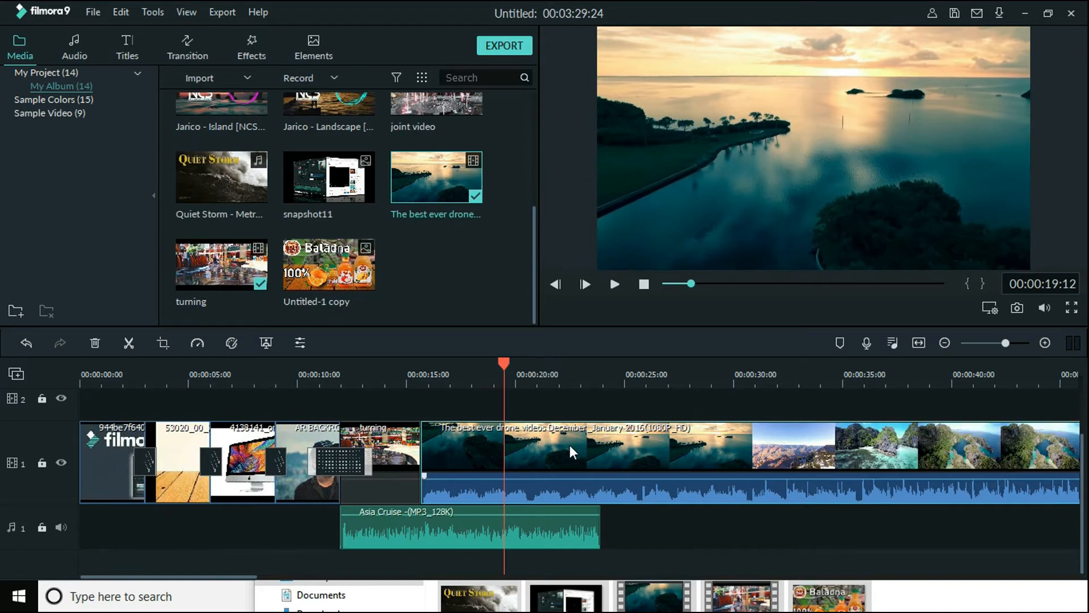
pyautogui.hotkey('ctrl', 'b')
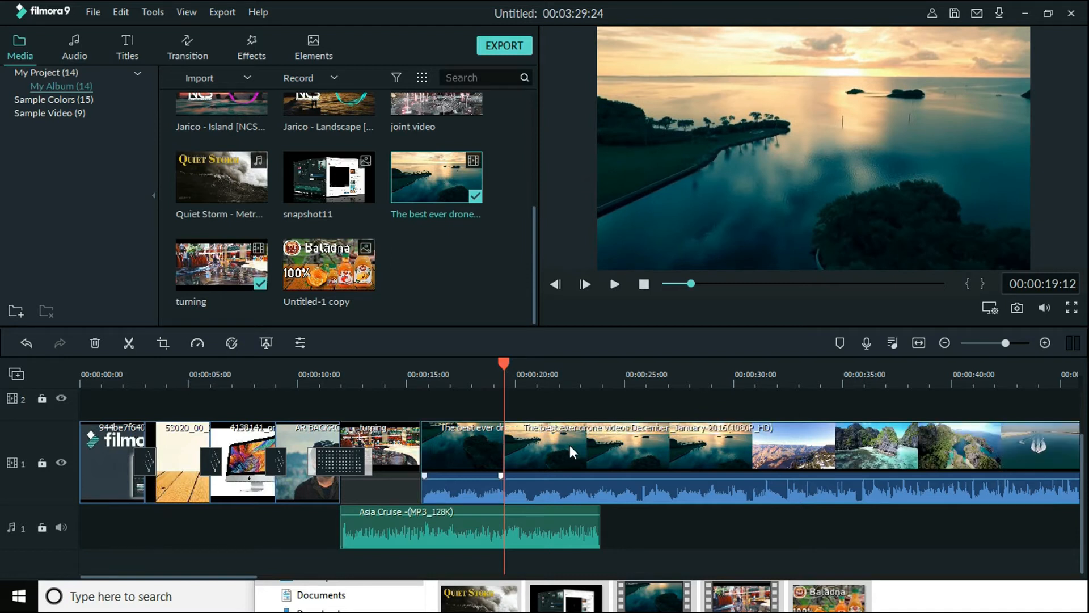
# Try Delete and Ripple Delete on the part of the drone clip after the split, undoing each deletion
pyautogui.rightClick(569, 445)
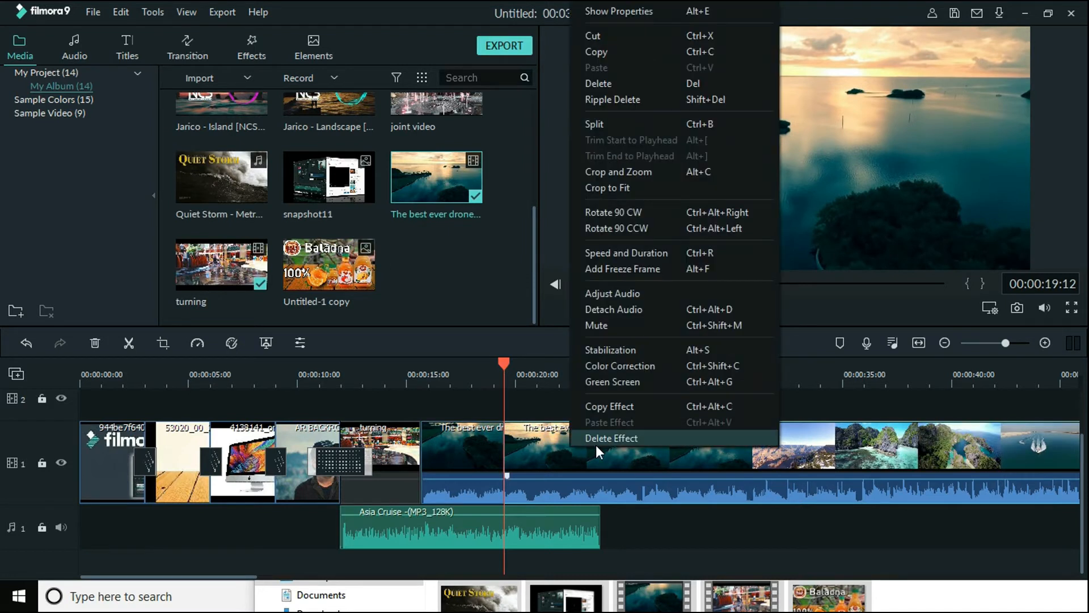
pyautogui.click(596, 84)
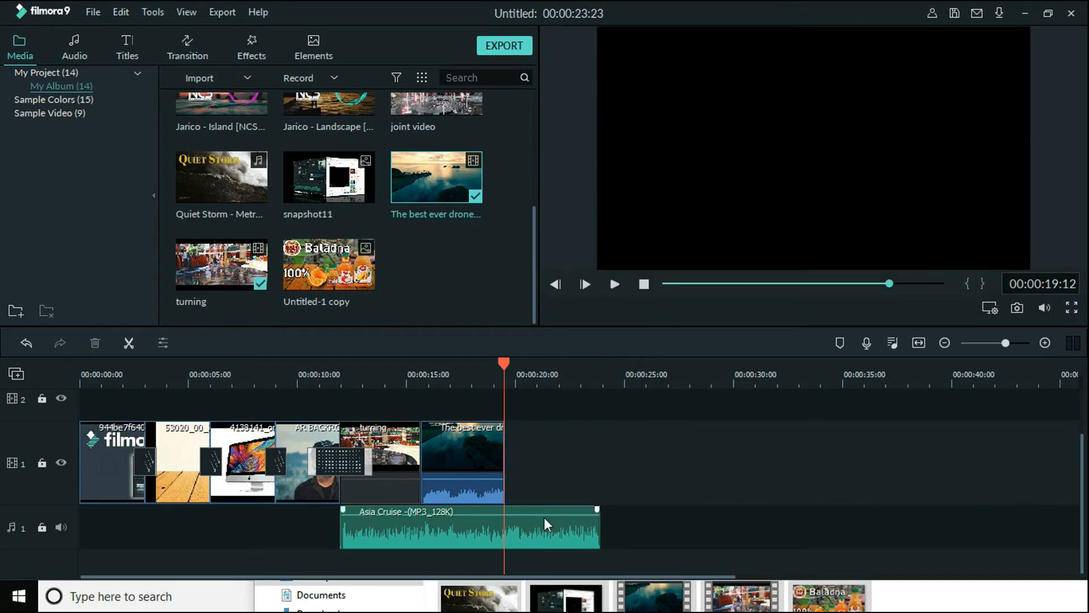
pyautogui.hotkey('ctrl', 'z')
pyautogui.rightClick(550, 473)
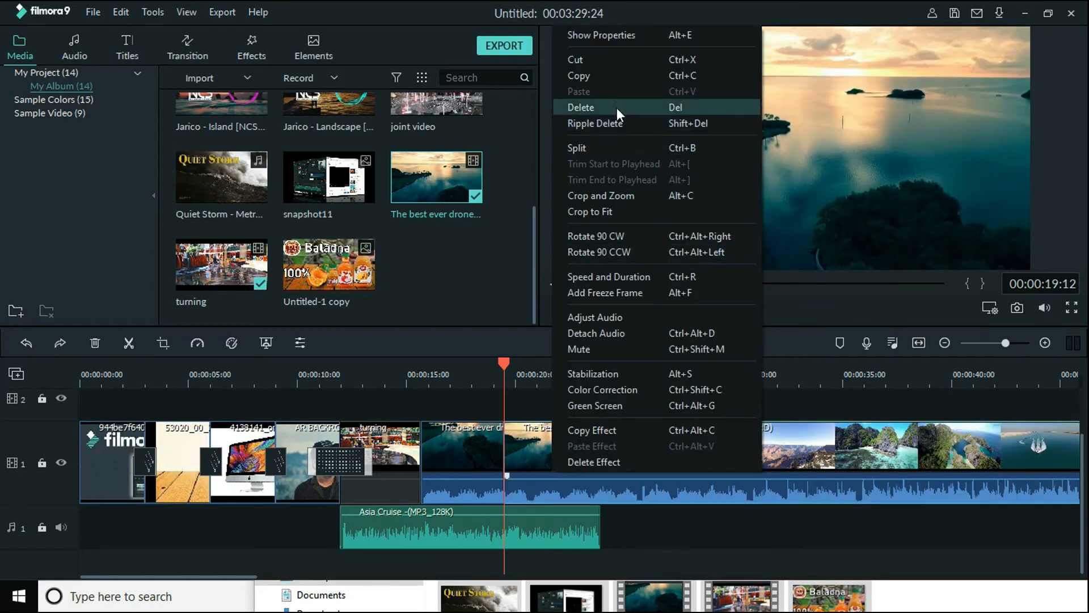
pyautogui.click(615, 123)
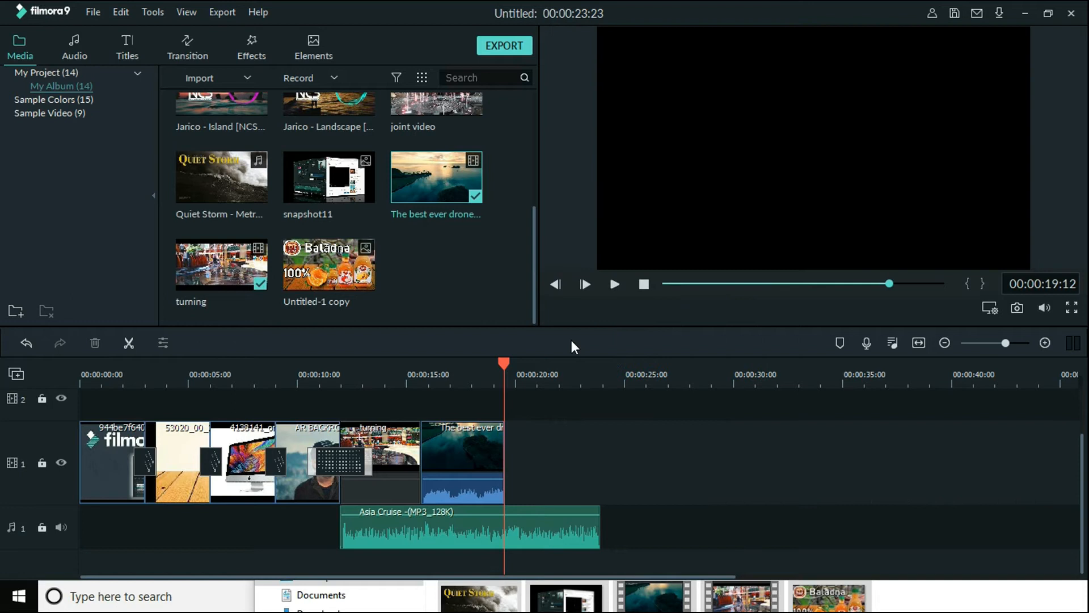
pyautogui.hotkey('ctrl', 'z')
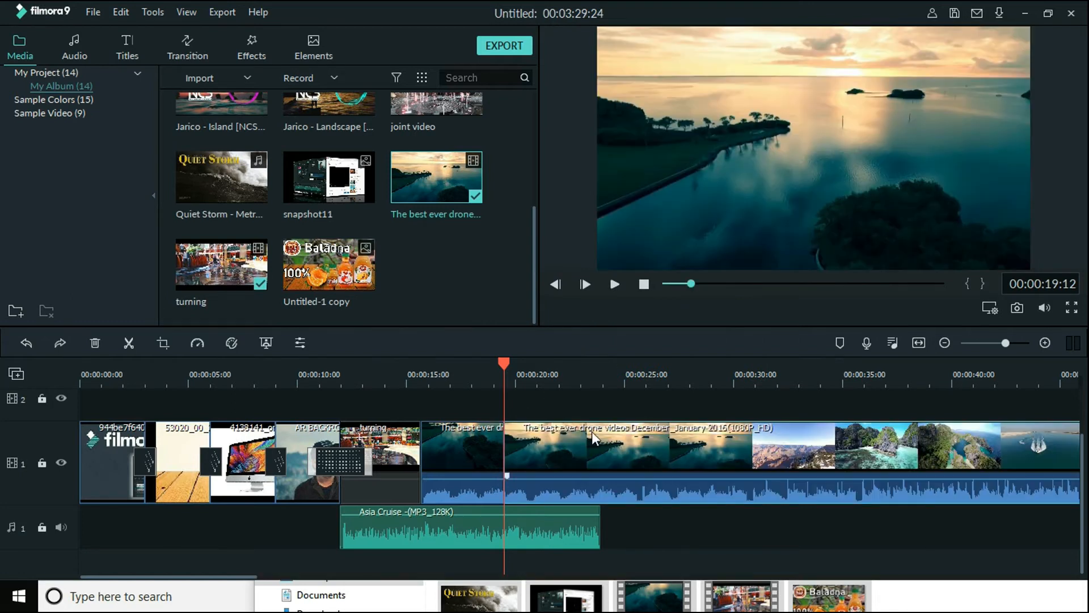
# Split the part of the drone clip after 00:00:19:12 again at 00:00:23:02 and at 00:00:27:02
pyautogui.click(583, 375)
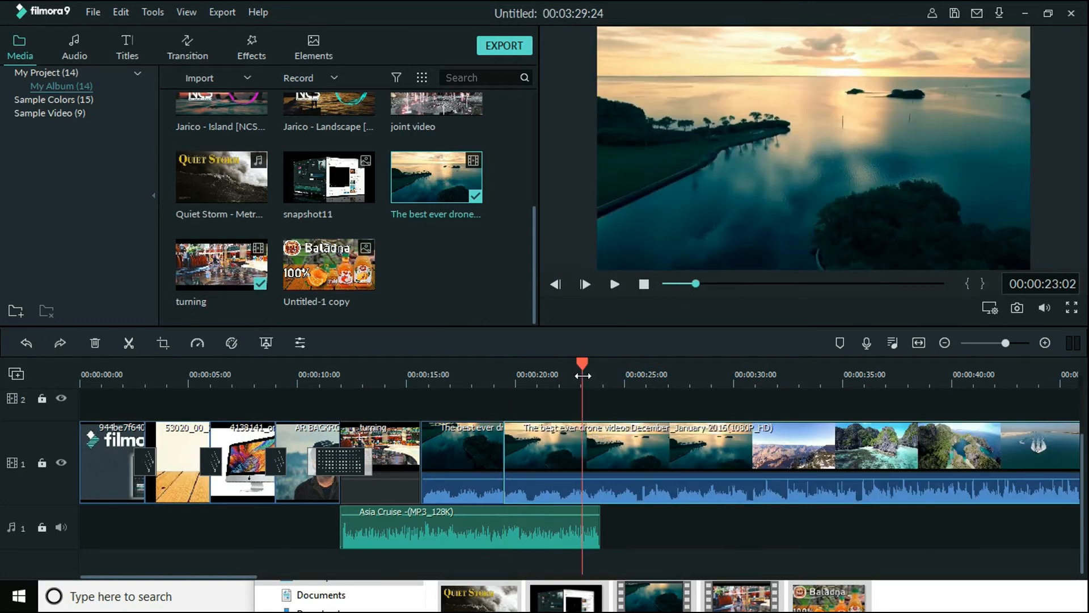
pyautogui.moveTo(583, 362); pyautogui.dragTo(671, 361)
pyautogui.hotkey('ctrl', 'b')
pyautogui.hotkey('ctrl', 'b')
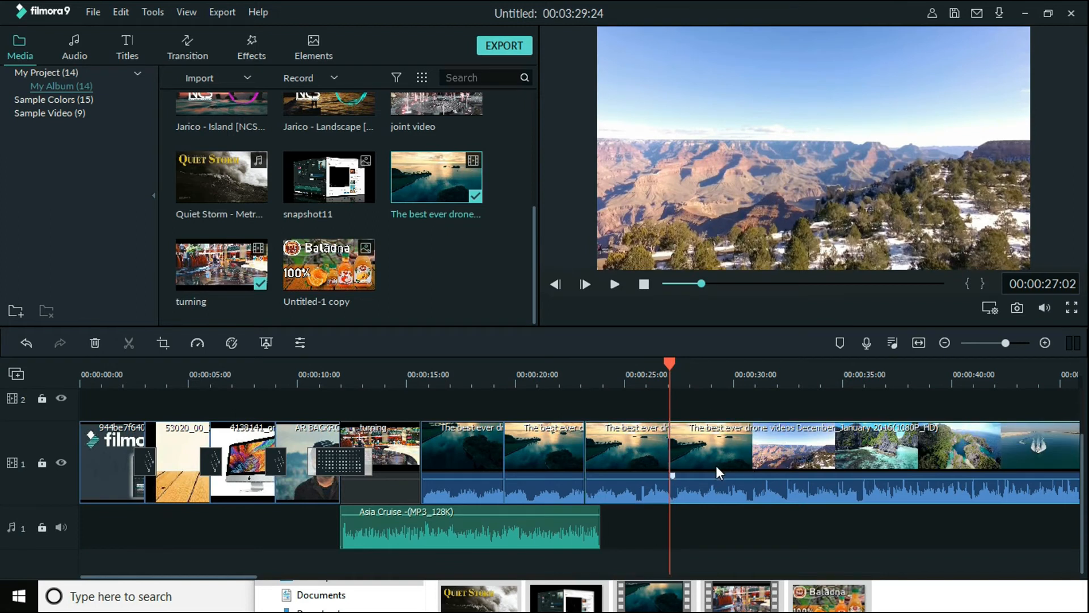
# Try Delete on the drone part between 00:00:19:12 and 00:00:23:02, play across the gap and undo the deletion
pyautogui.click(543, 453)
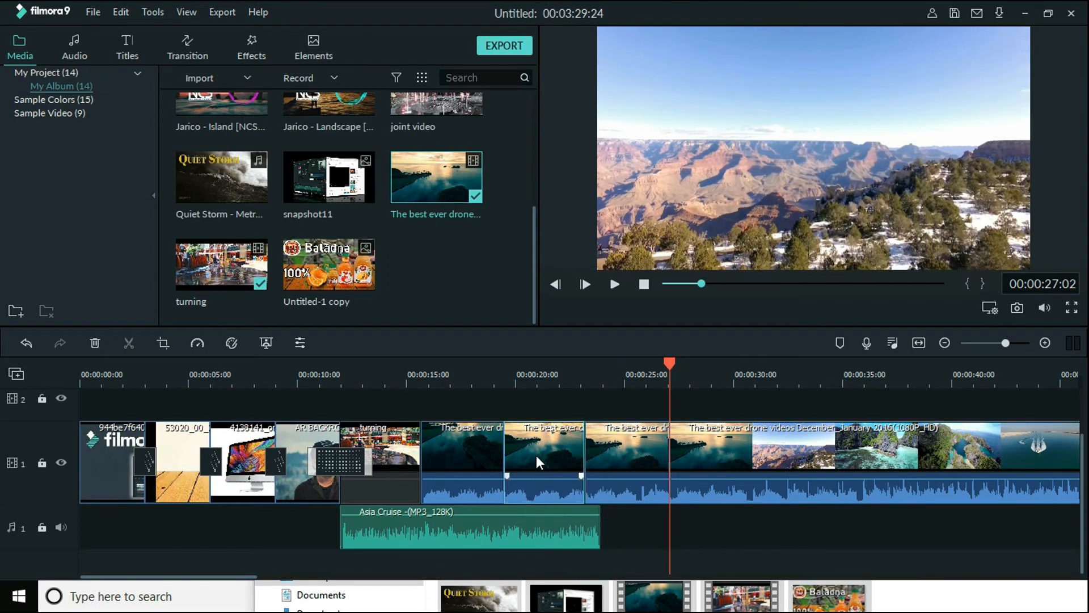
pyautogui.rightClick(543, 445)
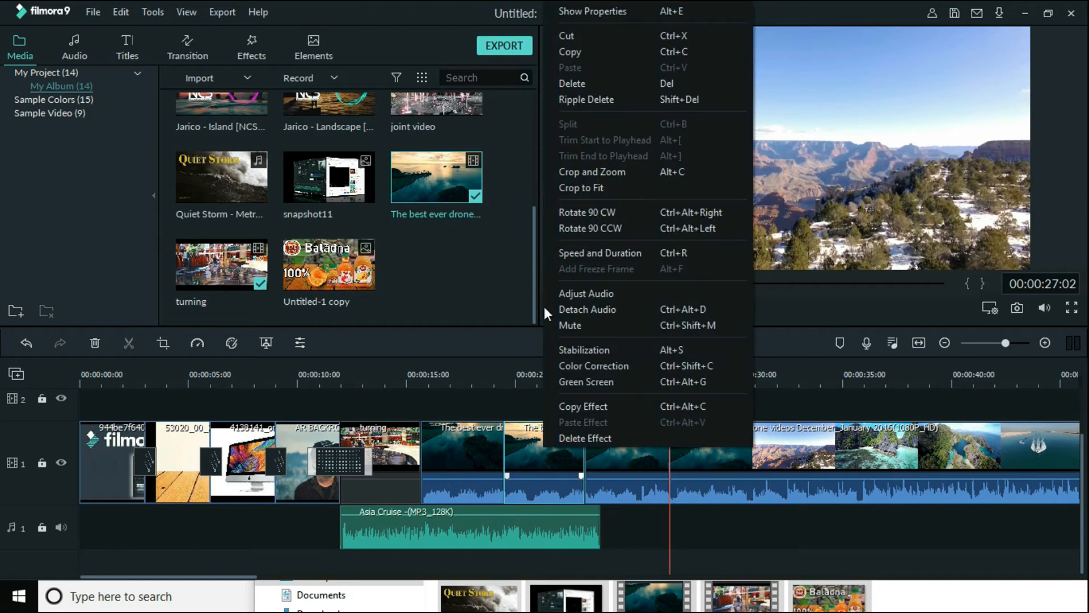
pyautogui.click(597, 80)
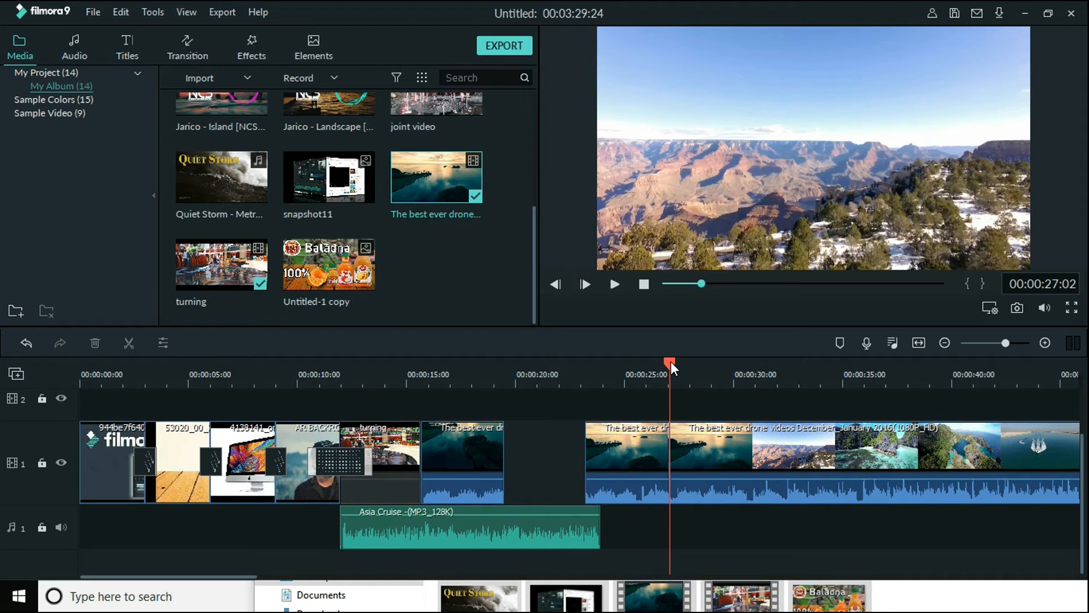
pyautogui.moveTo(670, 361); pyautogui.dragTo(463, 393)
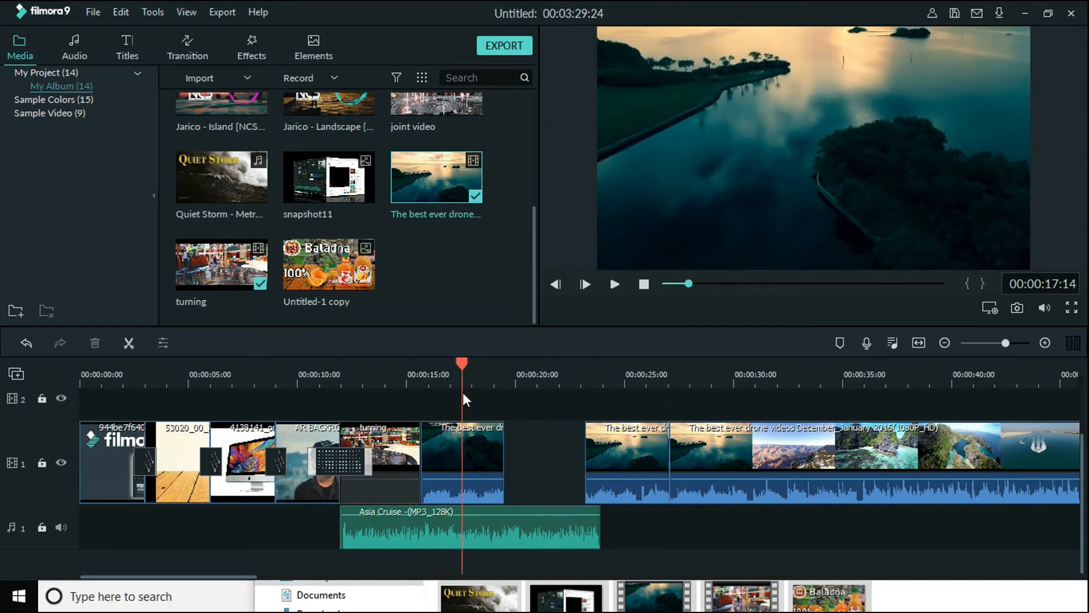
pyautogui.press('space')
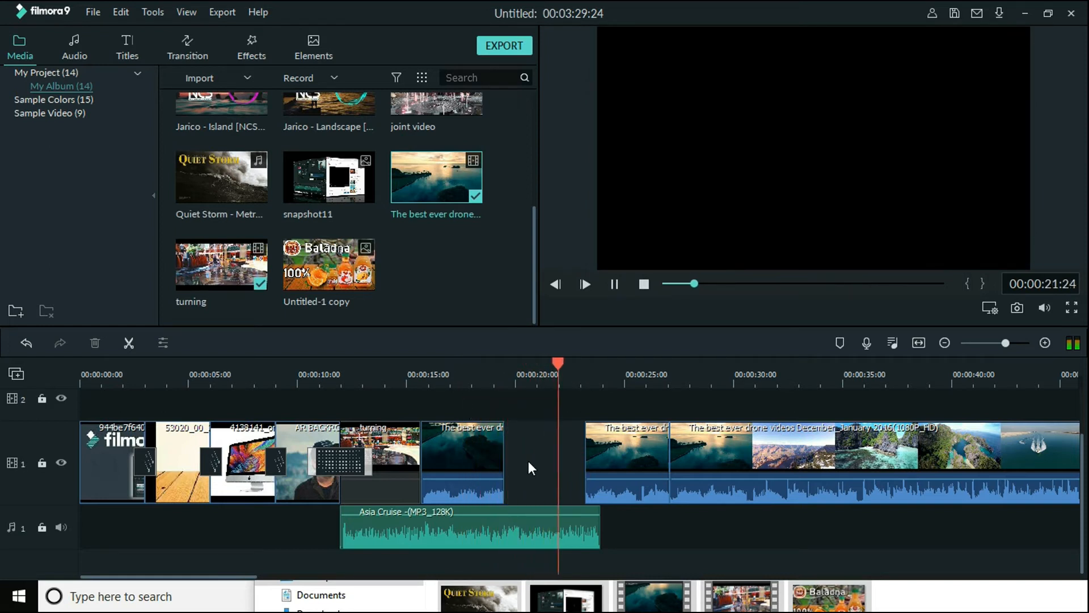
pyautogui.press('space')
pyautogui.hotkey('ctrl', 'z')
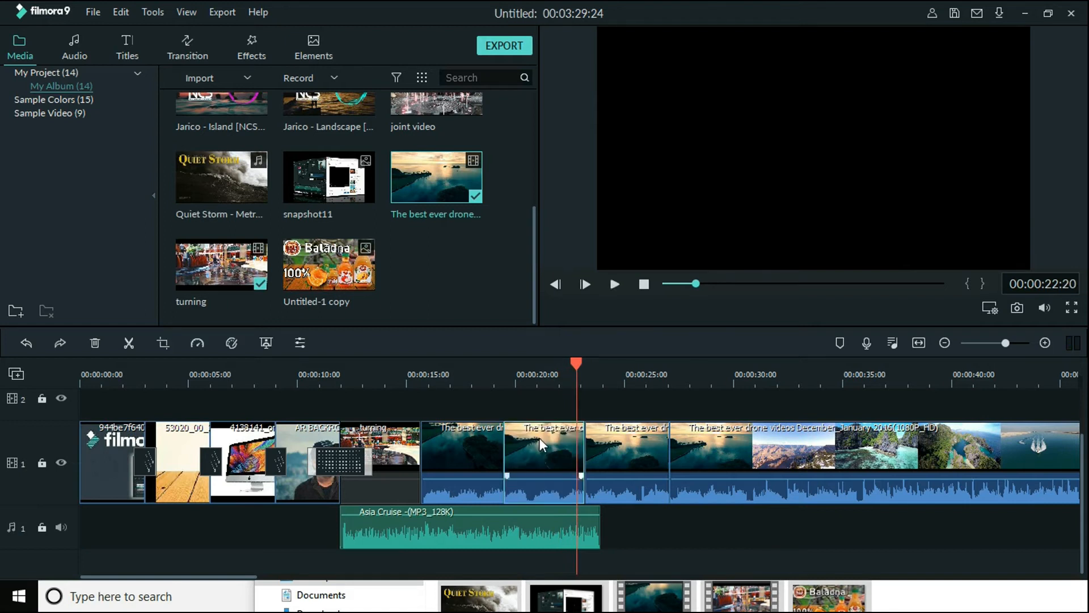
# Try Ripple Delete on the drone part between 00:00:19:12 and 00:00:23:02 and undo it
pyautogui.rightClick(533, 446)
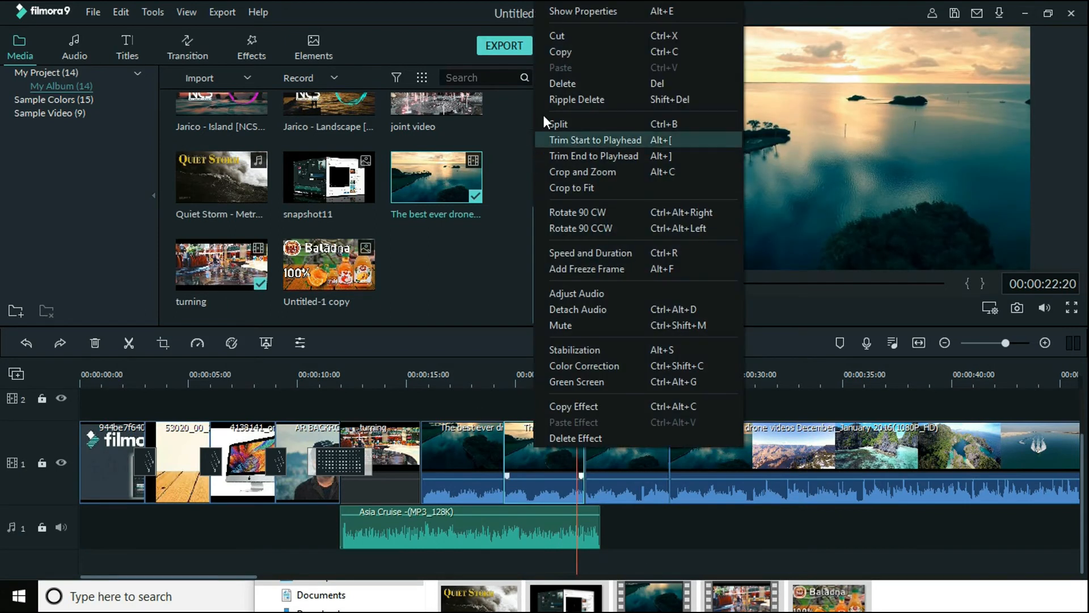
pyautogui.click(644, 100)
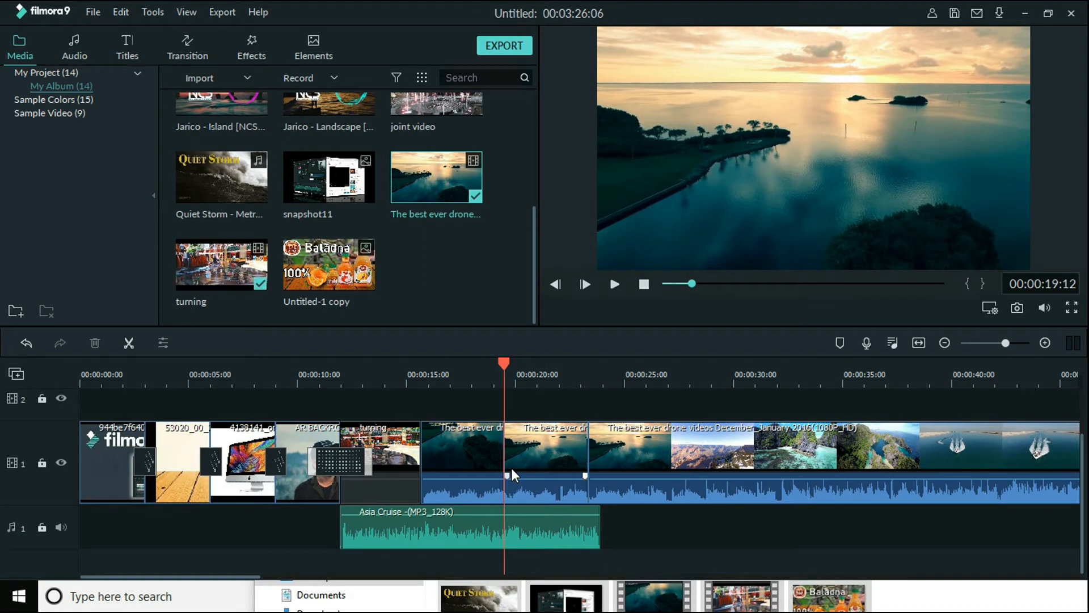
pyautogui.hotkey('ctrl', 'z')
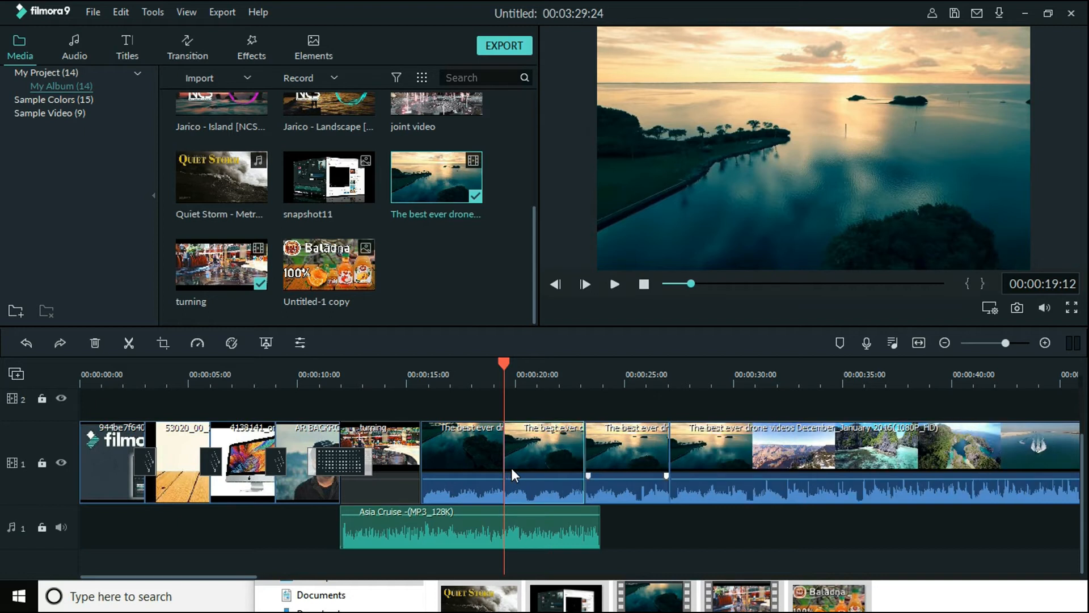
# Try plain Delete on the second drone part once more, put the playhead before the gap and undo the deletion
pyautogui.click(474, 444)
pyautogui.click(530, 458)
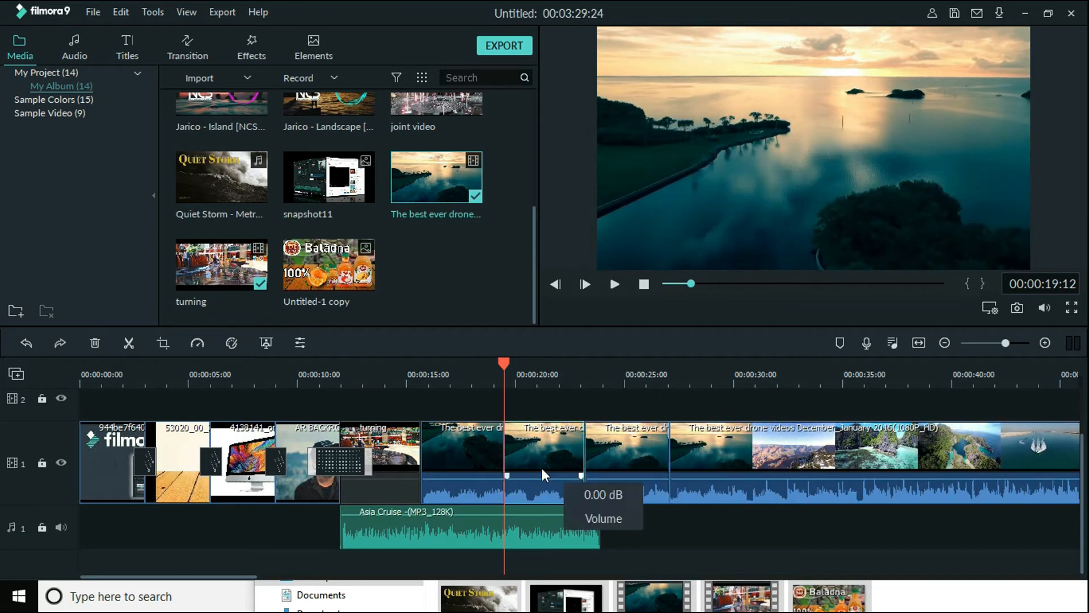
pyautogui.rightClick(554, 447)
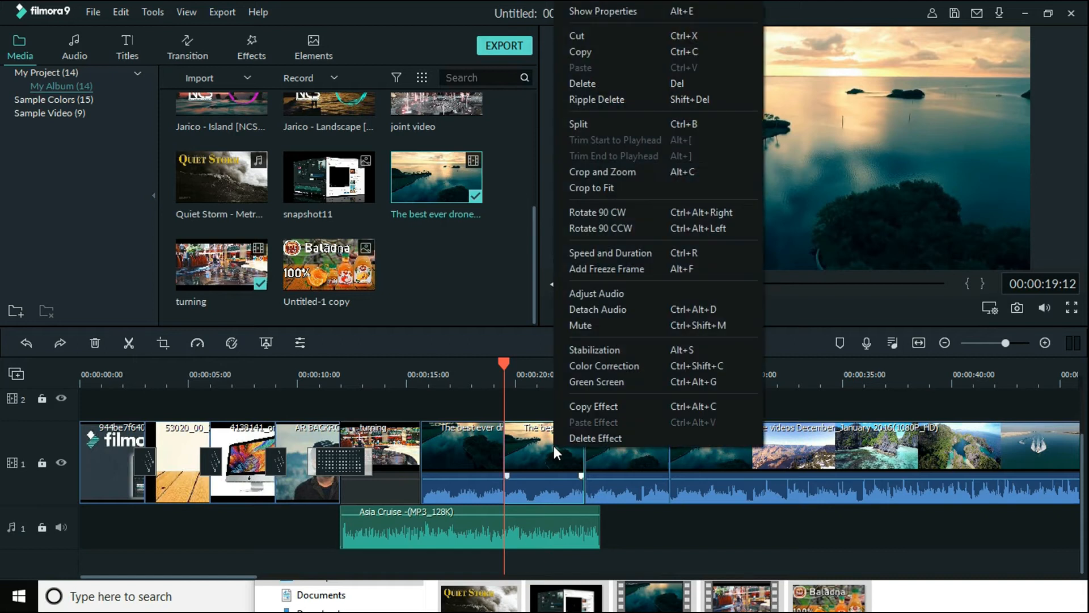
pyautogui.click(589, 83)
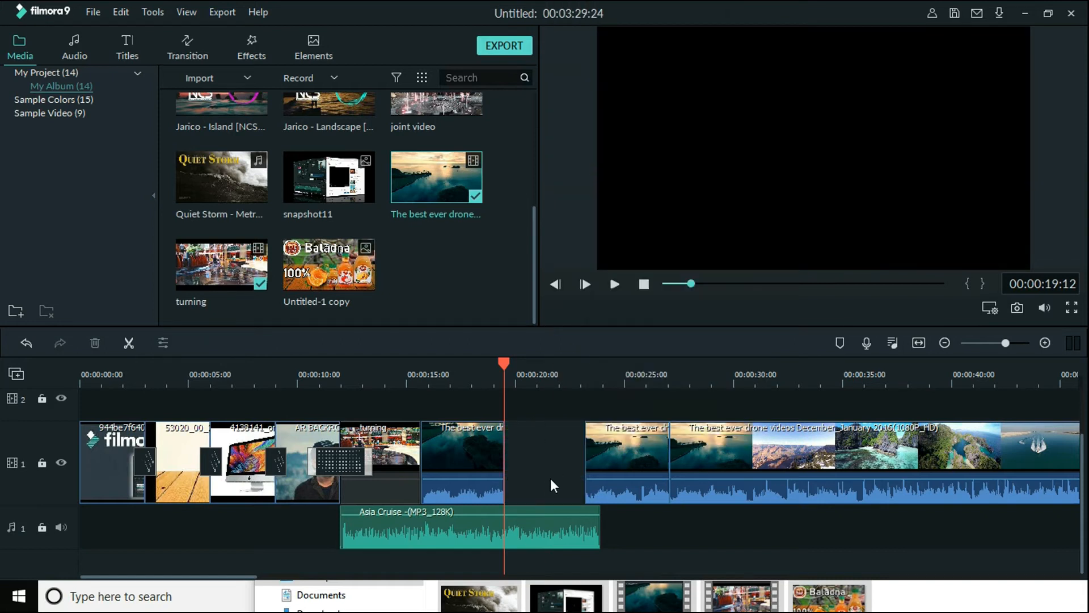
pyautogui.click(536, 371)
pyautogui.moveTo(538, 363); pyautogui.dragTo(465, 369)
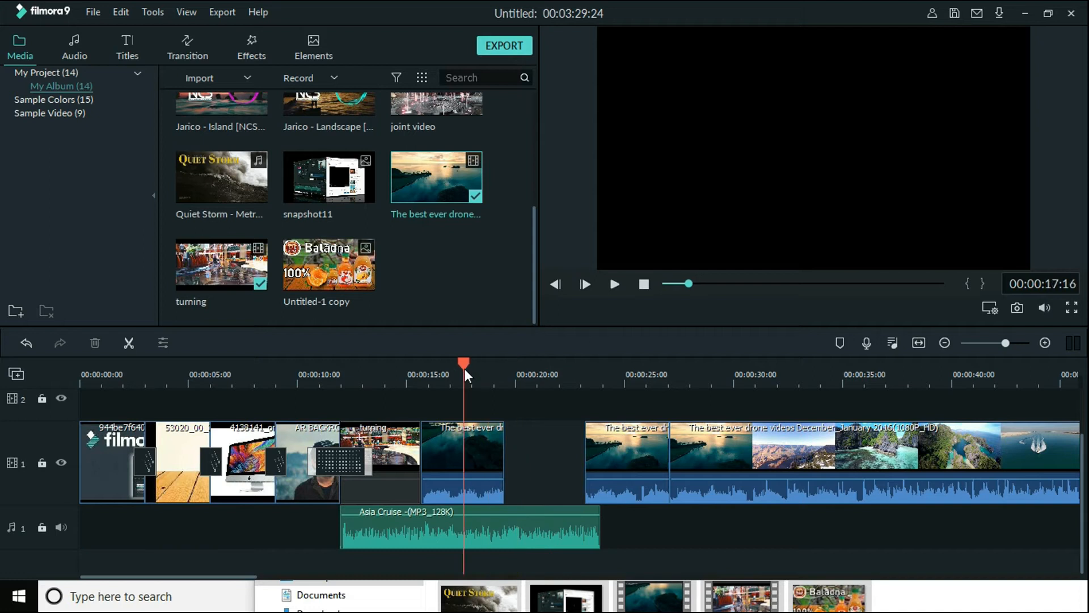
pyautogui.hotkey('ctrl', 'z')
# Ripple Delete the second drone part, and delete the long last part of the drone video
pyautogui.rightClick(553, 452)
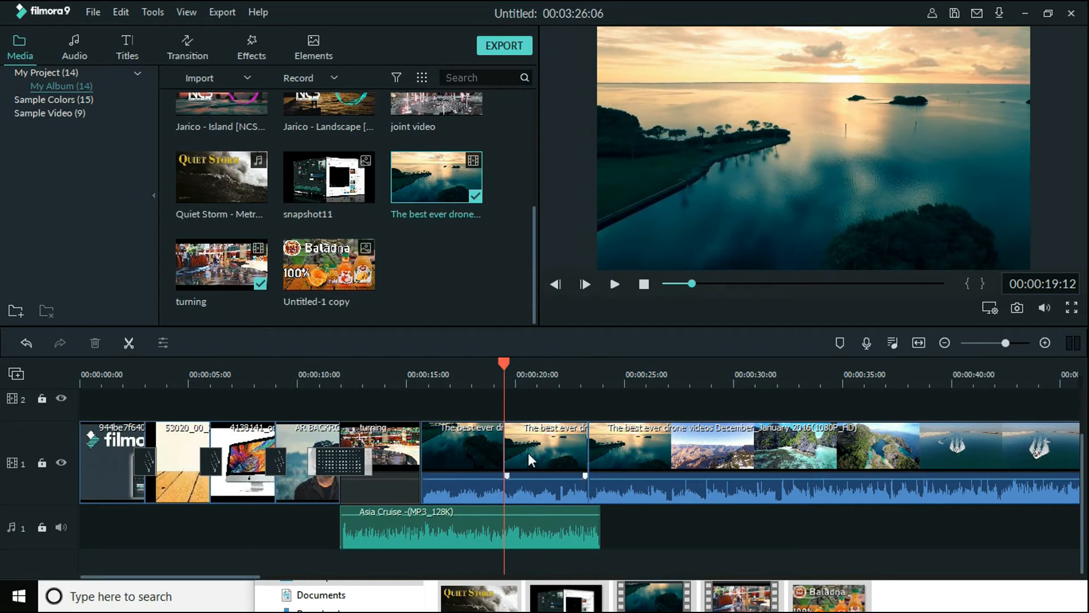
pyautogui.click(678, 462)
pyautogui.rightClick(686, 462)
pyautogui.click(717, 95)
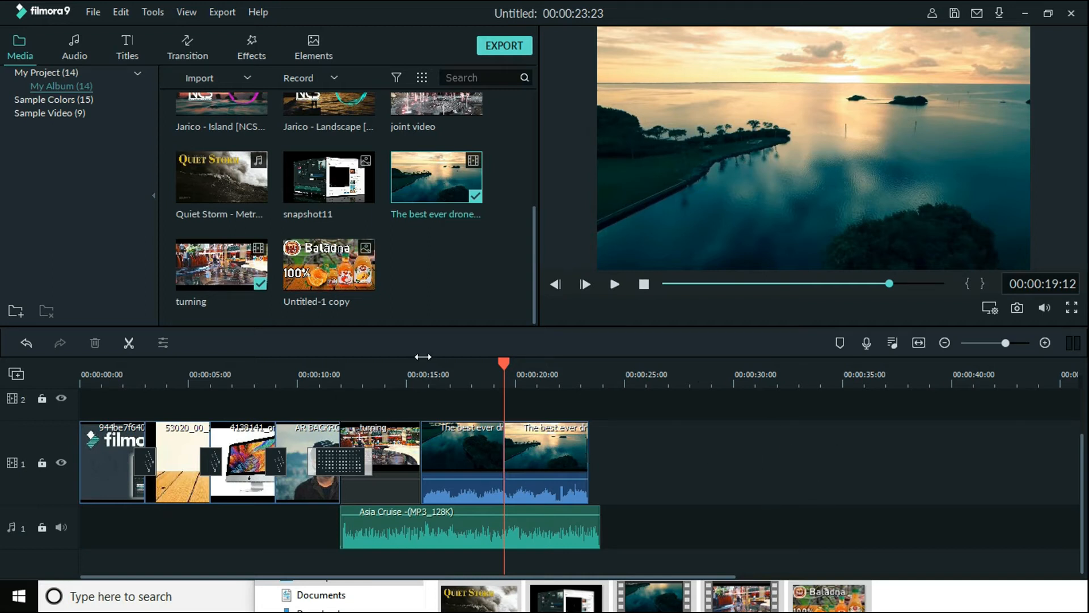
# Trim the Asia Cruise music to end with the last drone part, add a short fade-out and play the ending
pyautogui.click(594, 540)
pyautogui.moveTo(597, 535); pyautogui.dragTo(588, 538)
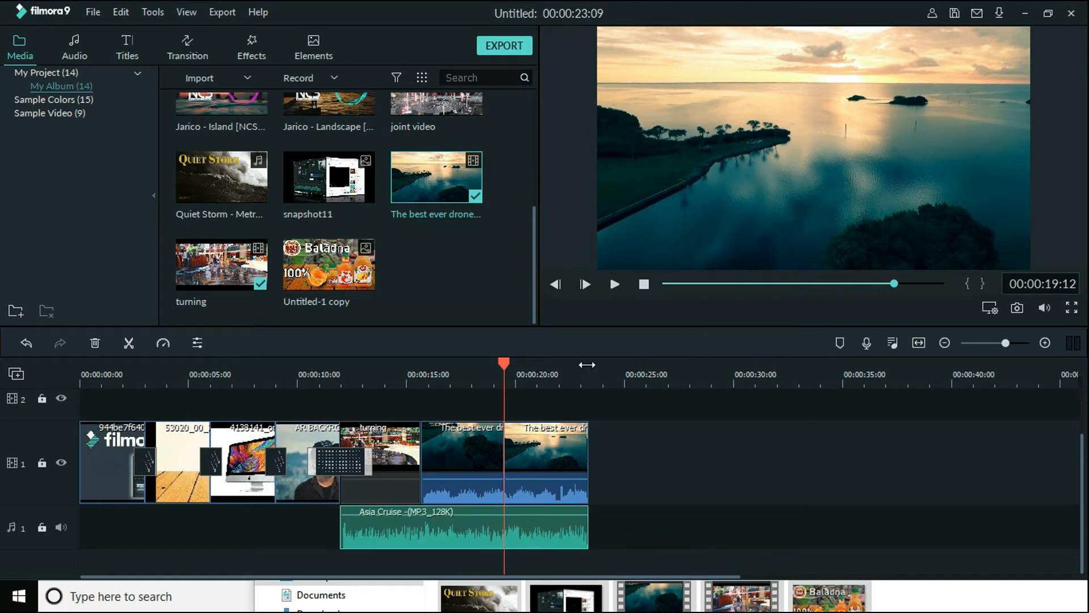
pyautogui.click(586, 377)
pyautogui.scroll(5, 597, 376)
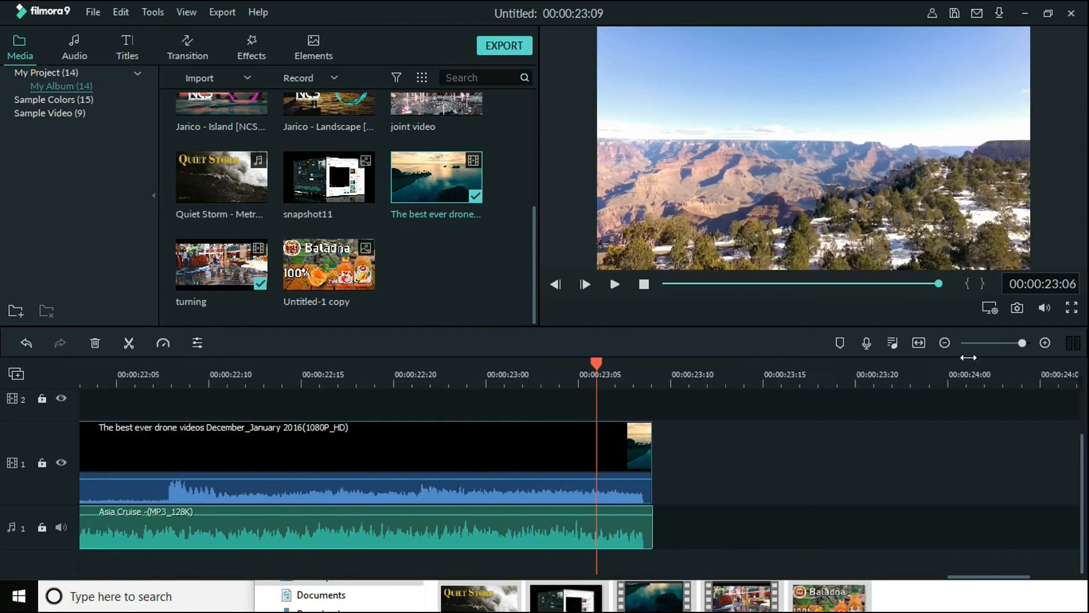
pyautogui.moveTo(672, 510); pyautogui.dragTo(567, 511)
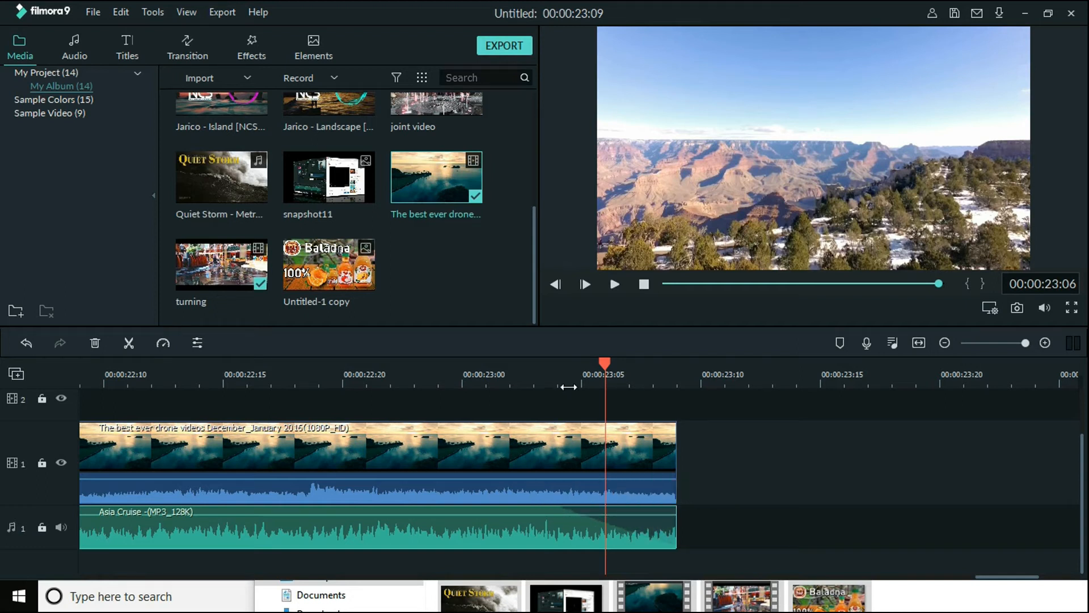
pyautogui.click(568, 386)
pyautogui.press('space')
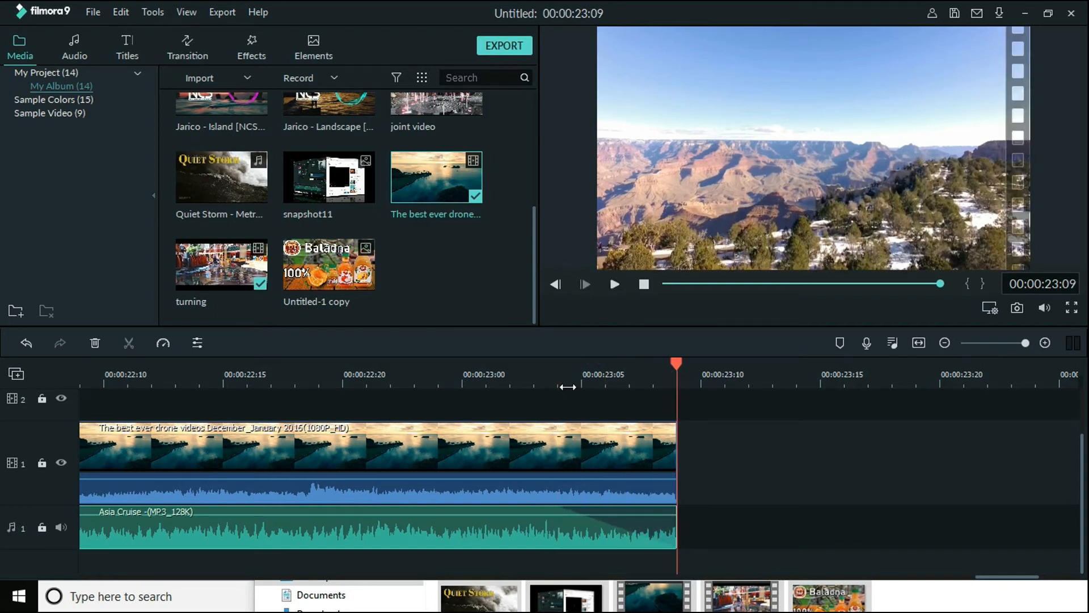
# Add a marker to the Asia Cruise music shortly before the first drone part begins and play from there
pyautogui.moveTo(956, 384); pyautogui.dragTo(630, 410)
pyautogui.moveTo(684, 363); pyautogui.dragTo(225, 369)
pyautogui.press('m')
pyautogui.press('space')
pyautogui.press('space')
pyautogui.moveTo(270, 363); pyautogui.dragTo(192, 370)
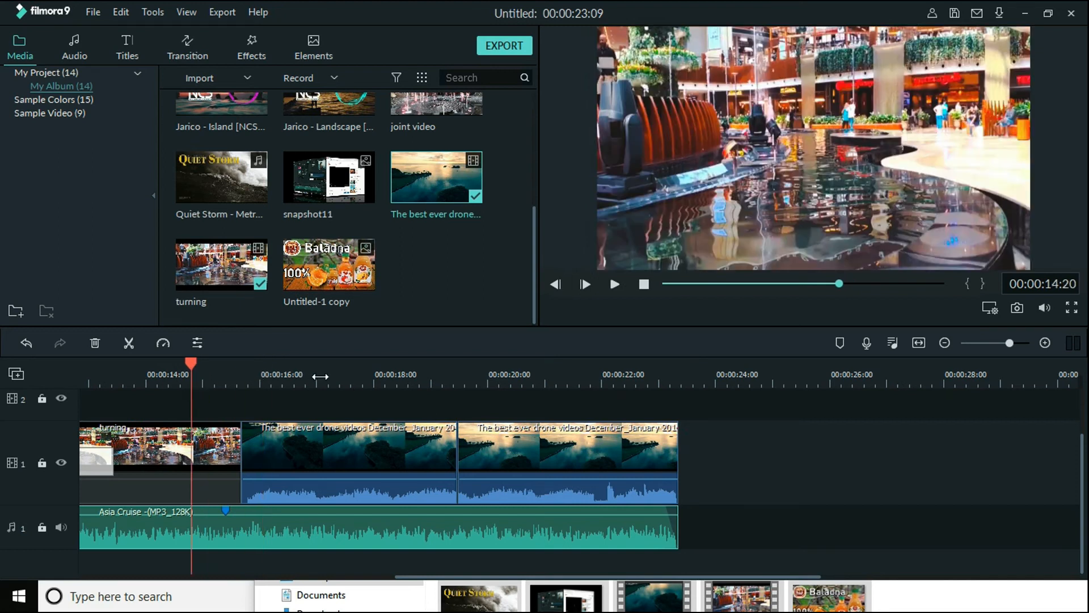
# Add the Dispersion Blur transition between the turning clip and the first drone part, open its settings and preview it
pyautogui.click(191, 47)
pyautogui.moveTo(239, 182); pyautogui.dragTo(224, 466)
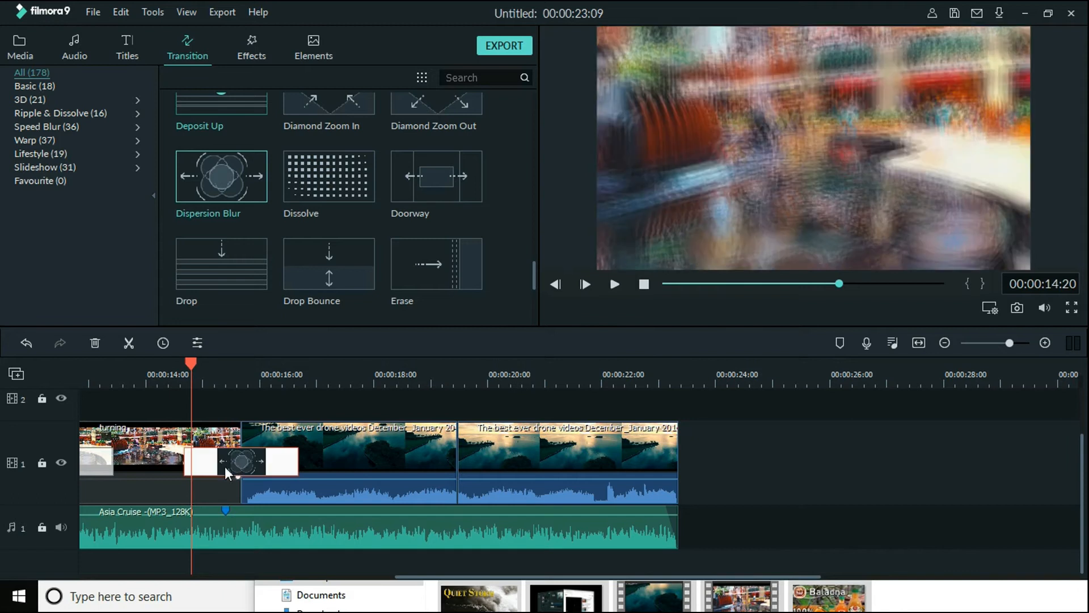
pyautogui.doubleClick(224, 464)
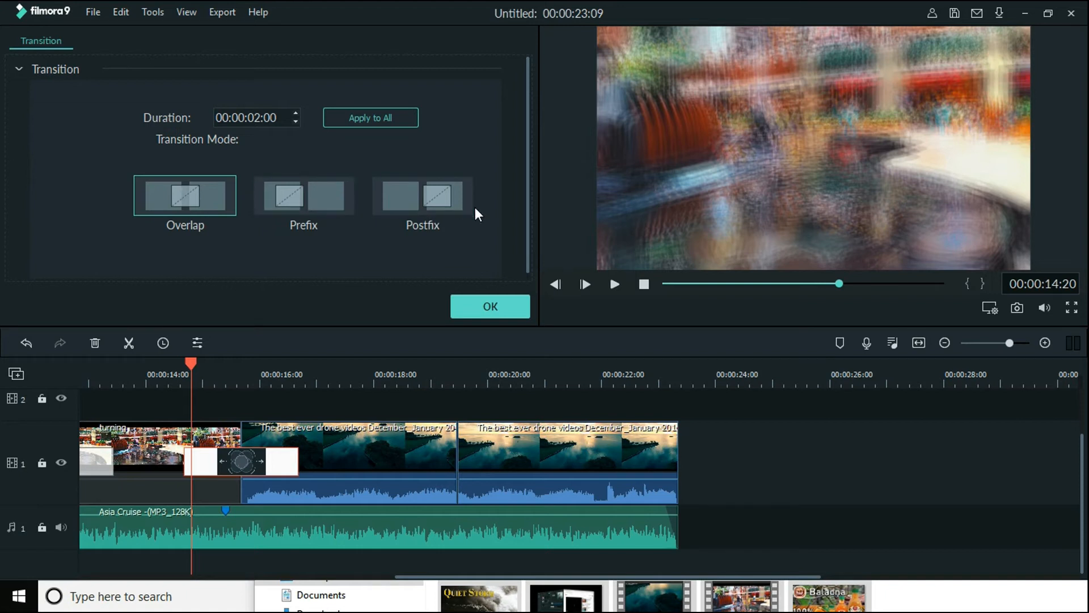
pyautogui.moveTo(194, 352); pyautogui.dragTo(130, 363)
pyautogui.press('space')
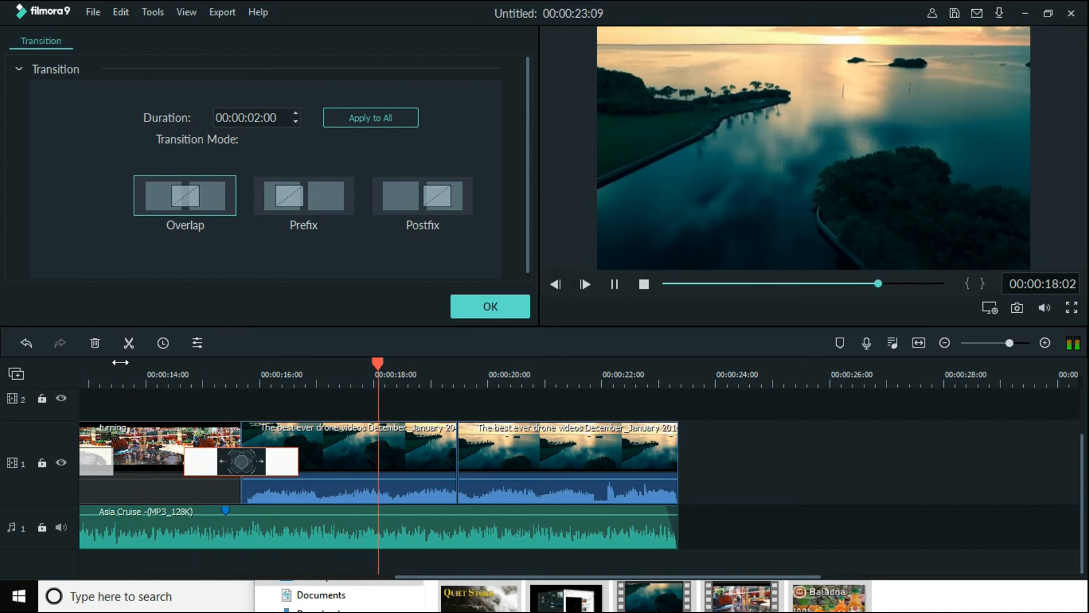
pyautogui.press('space')
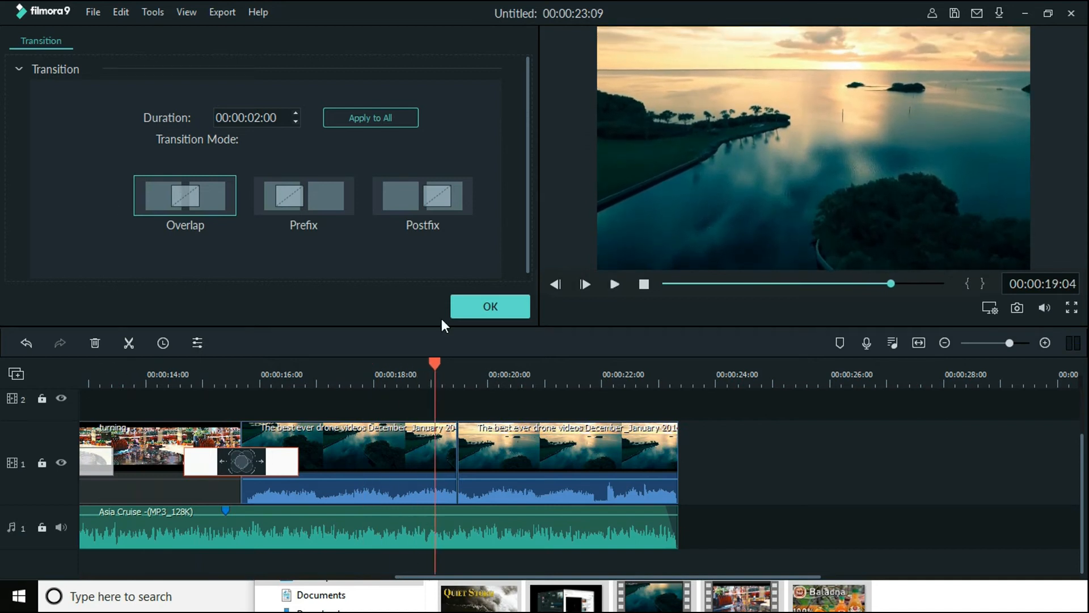
pyautogui.click(483, 301)
# Add the Doorway transition between the two drone parts, open its settings and preview it twice
pyautogui.moveTo(414, 192); pyautogui.dragTo(438, 461)
pyautogui.moveTo(434, 363); pyautogui.dragTo(396, 363)
pyautogui.doubleClick(421, 462)
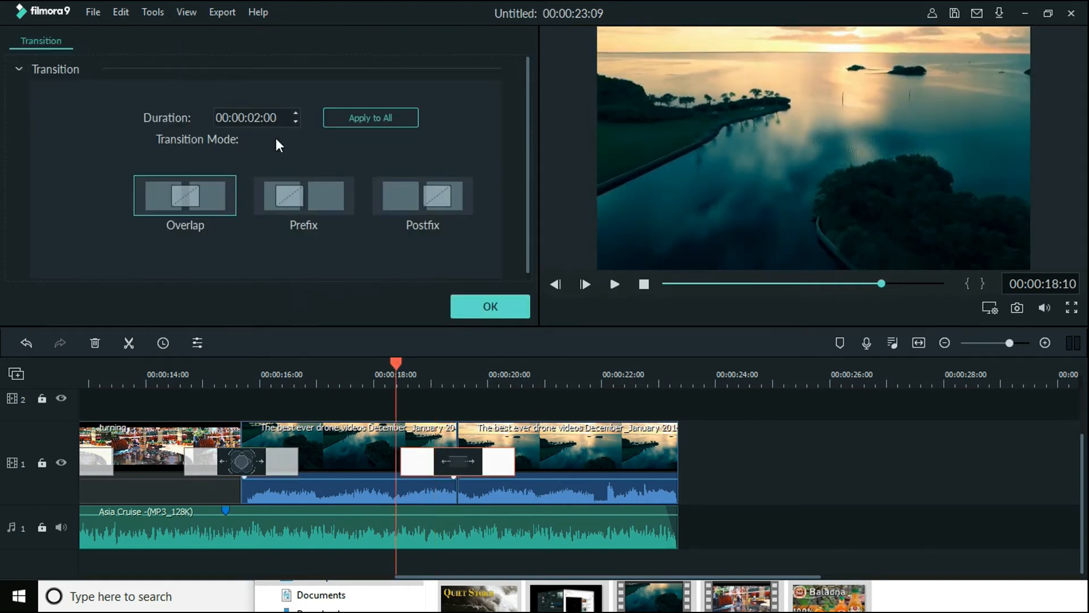
pyautogui.moveTo(394, 365); pyautogui.dragTo(367, 368)
pyautogui.press('space')
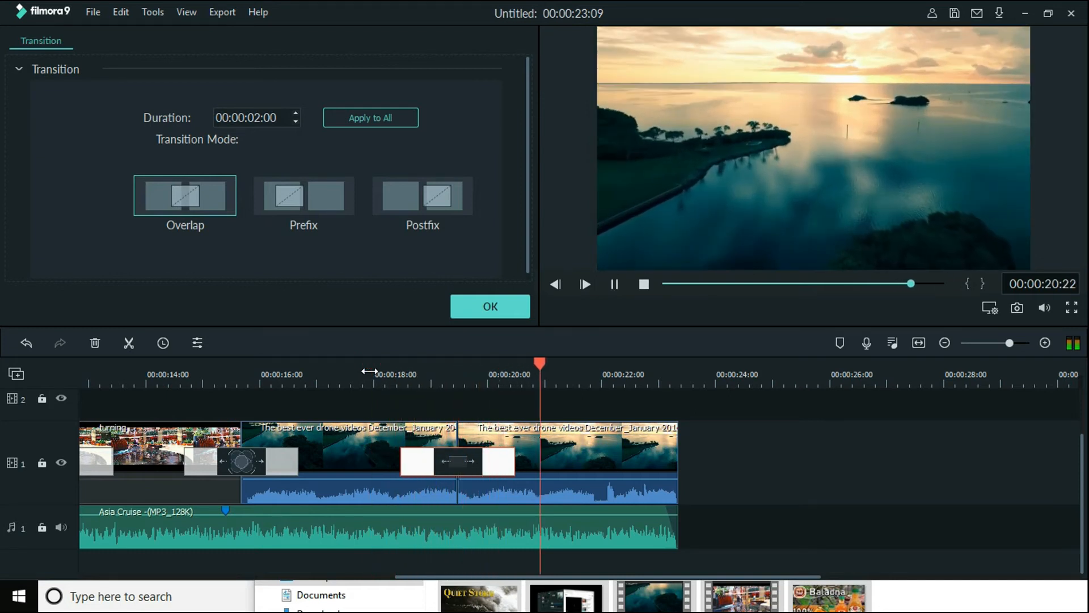
pyautogui.press('space')
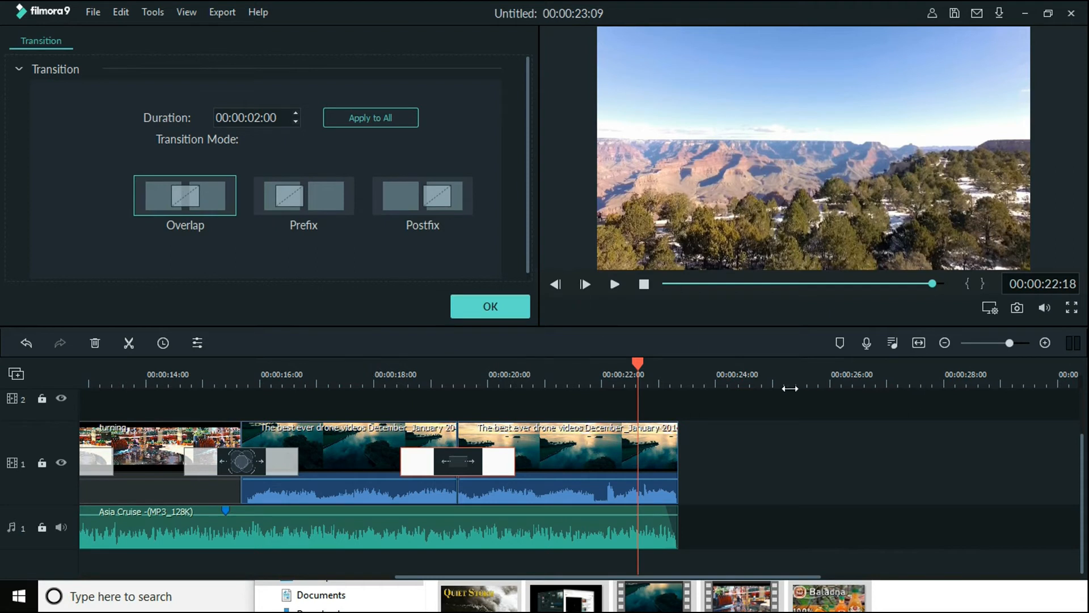
pyautogui.moveTo(790, 389); pyautogui.dragTo(785, 388)
pyautogui.moveTo(639, 365); pyautogui.dragTo(542, 409)
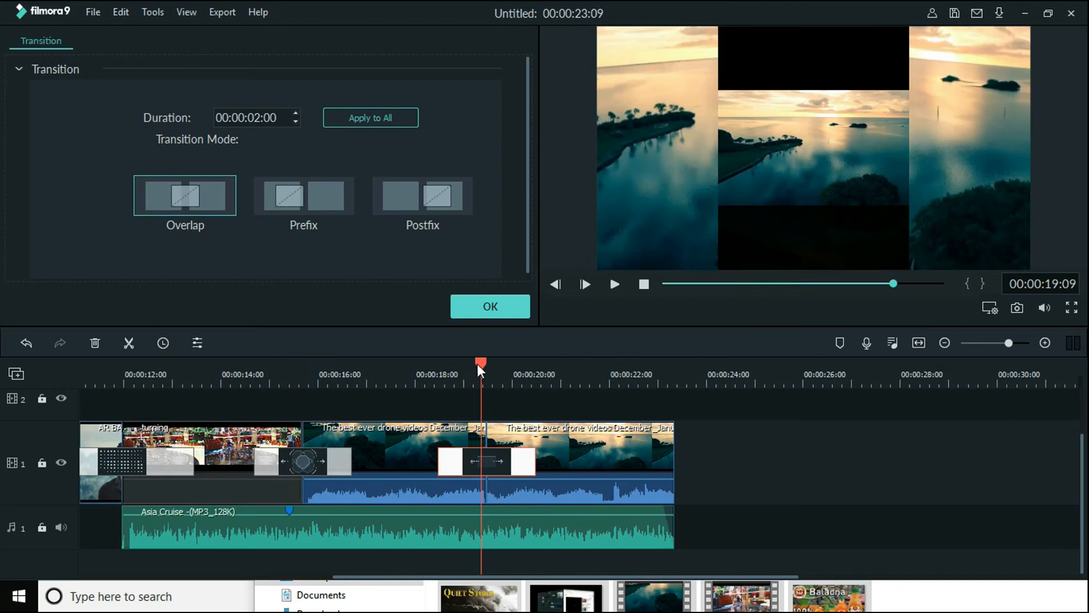
pyautogui.press('space')
pyautogui.press('space')
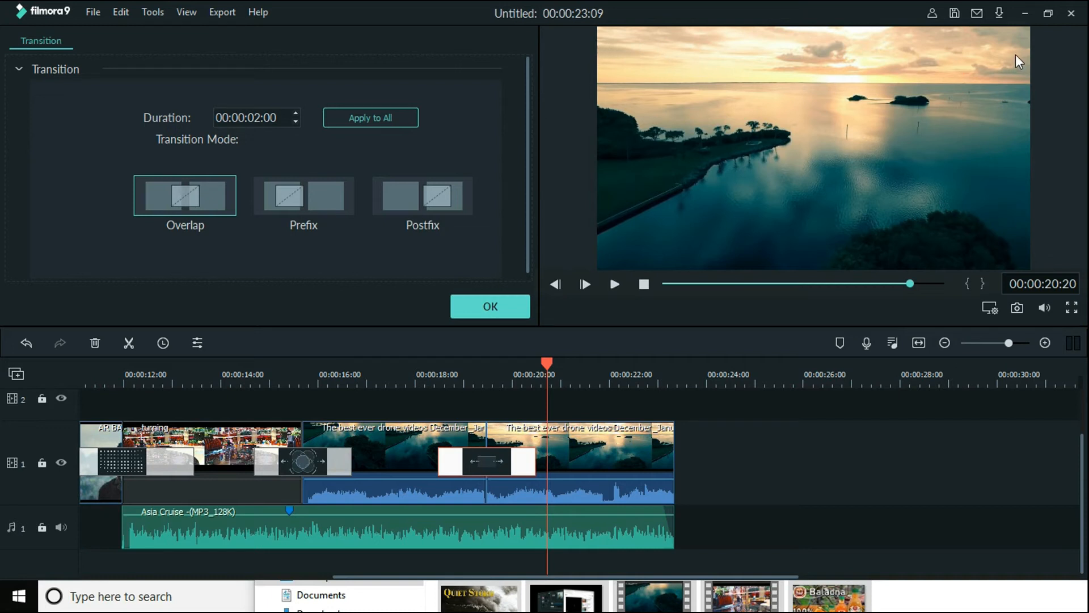
pyautogui.click(498, 309)
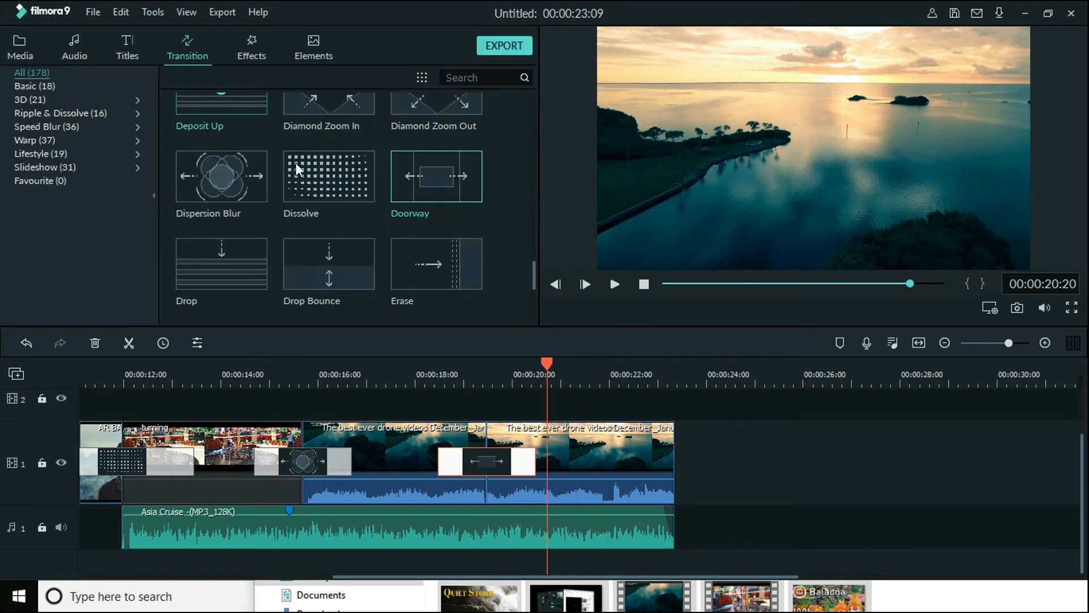
# Place the Black & White 1 effect on video track 2, starting with the first drone part
pyautogui.click(261, 46)
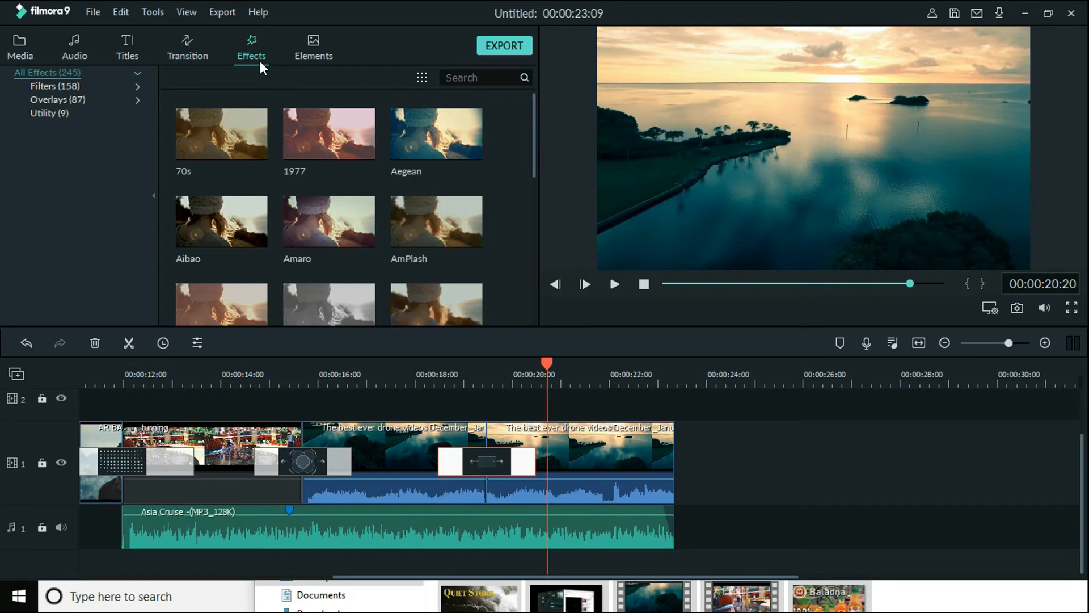
pyautogui.moveTo(209, 224)
pyautogui.moveTo(536, 139); pyautogui.dragTo(539, 247)
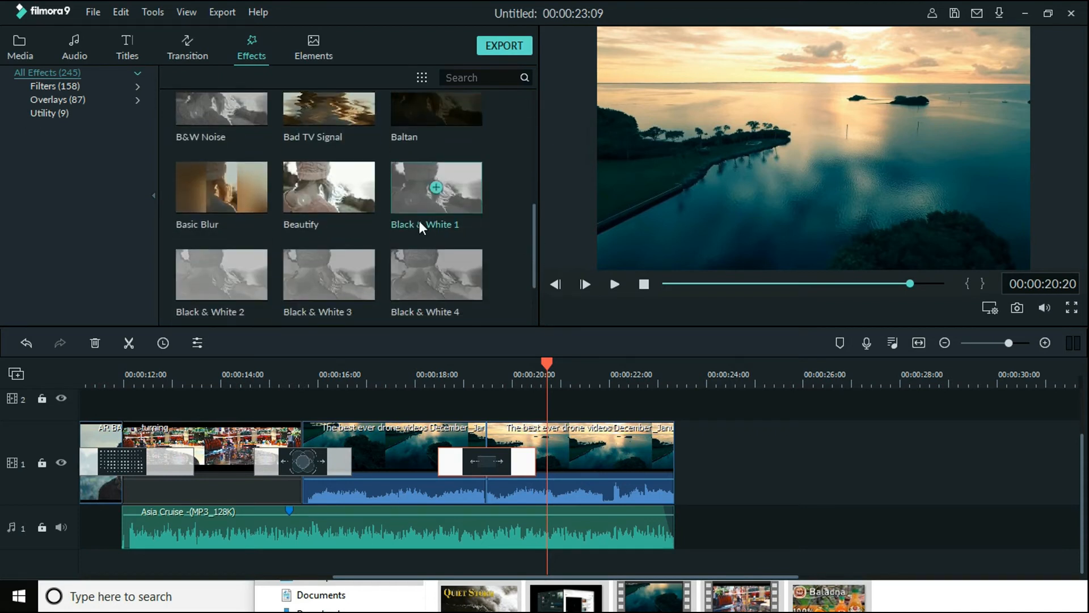
pyautogui.moveTo(413, 192)
pyautogui.mouseDown()
pyautogui.moveTo(443, 287)
pyautogui.moveTo(447, 397)
pyautogui.moveTo(302, 424)
pyautogui.moveTo(485, 426)
pyautogui.moveTo(310, 424)
pyautogui.moveTo(353, 423)
pyautogui.moveTo(342, 424)
pyautogui.mouseUp()
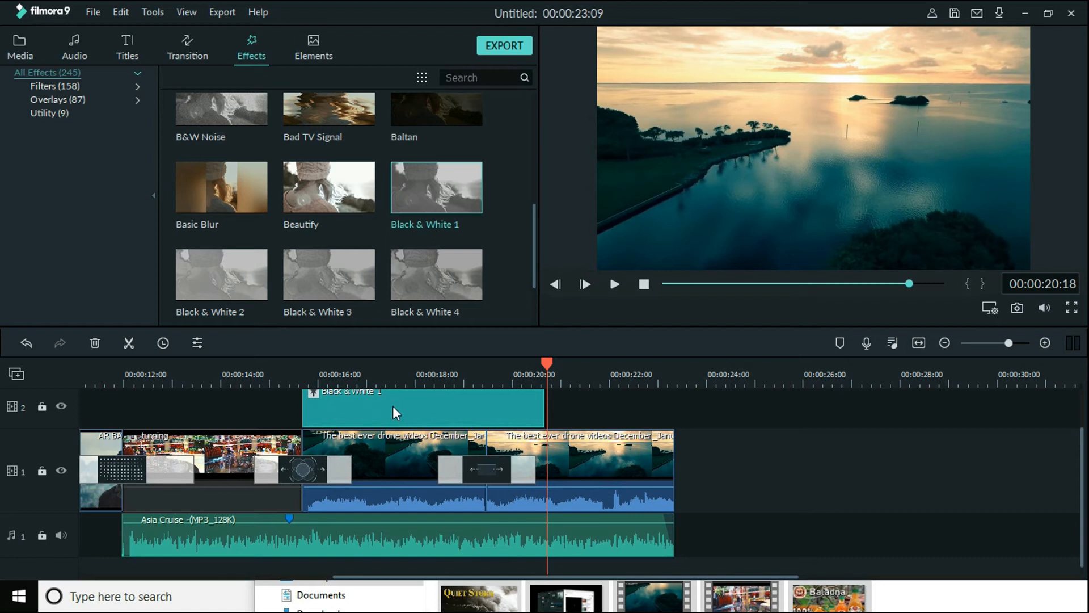
# Open the Black & White 1 effect's settings, set its alpha to 33 and preview it from just before the effect
pyautogui.doubleClick(392, 406)
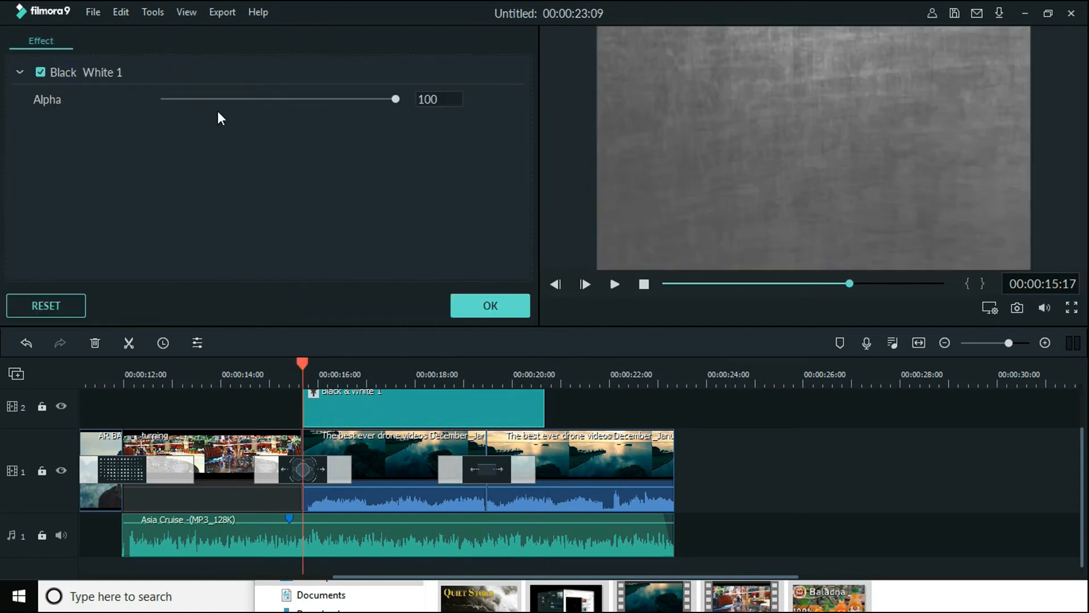
pyautogui.moveTo(396, 99); pyautogui.dragTo(245, 118)
pyautogui.click(266, 369)
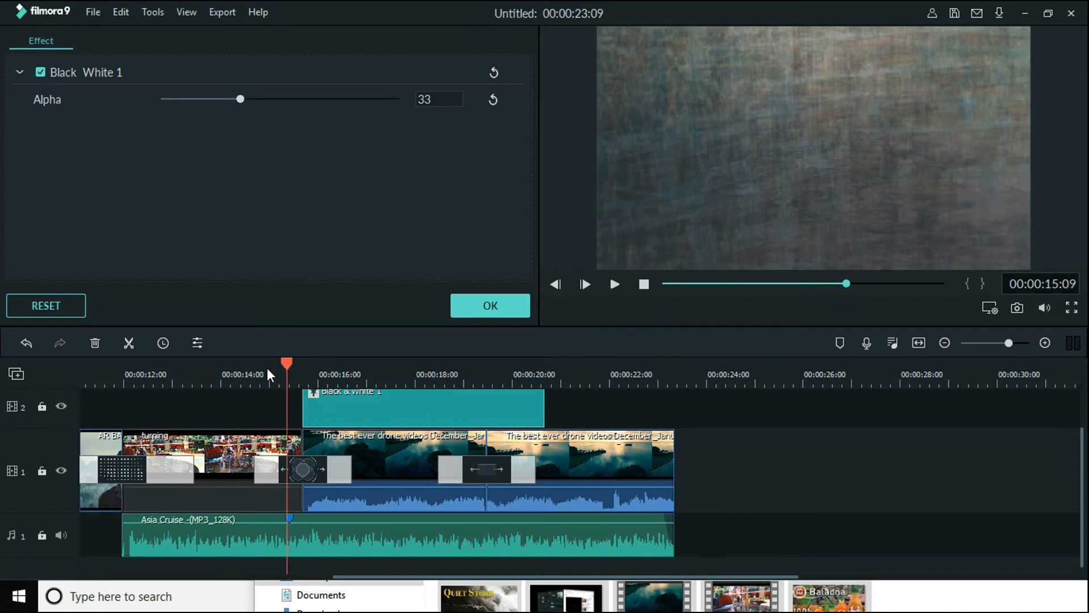
pyautogui.press('space')
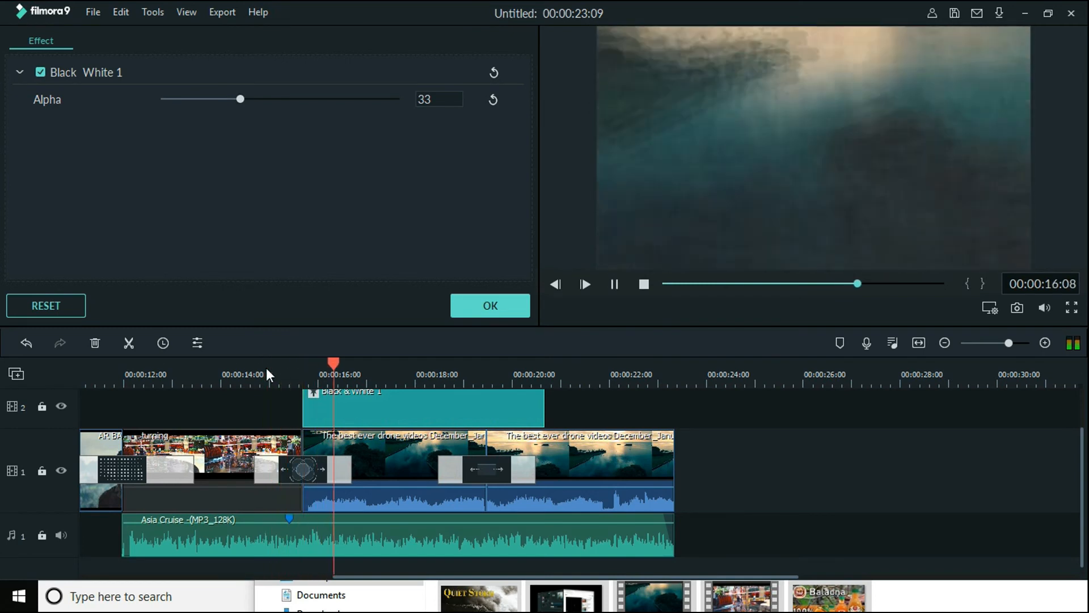
pyautogui.press('space')
# Raise the Black & White 1 effect's alpha to 68 and preview the footage
pyautogui.moveTo(240, 100); pyautogui.dragTo(336, 124)
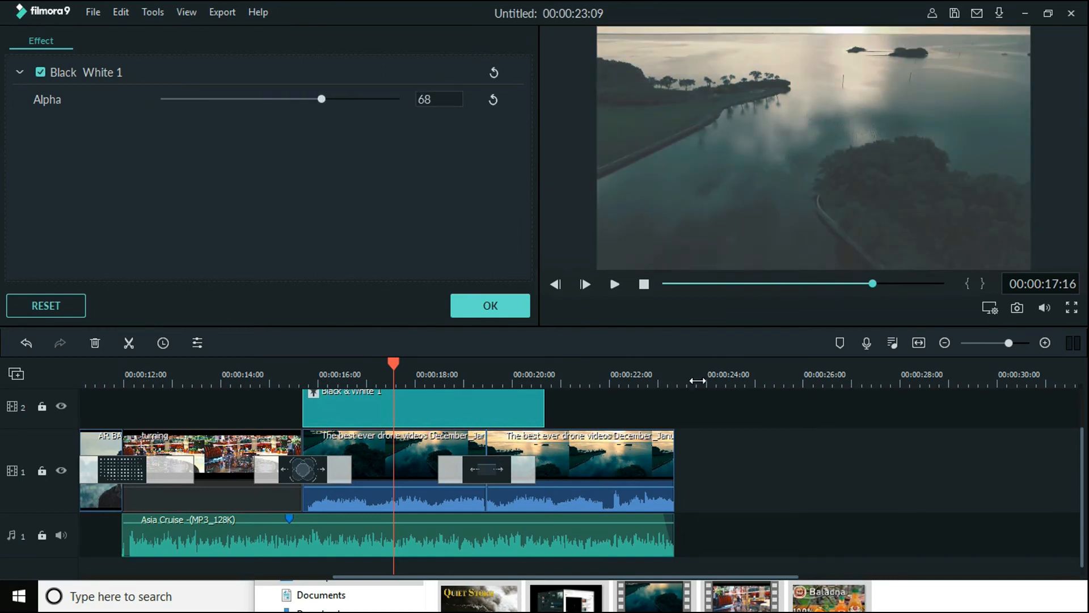
pyautogui.press('space')
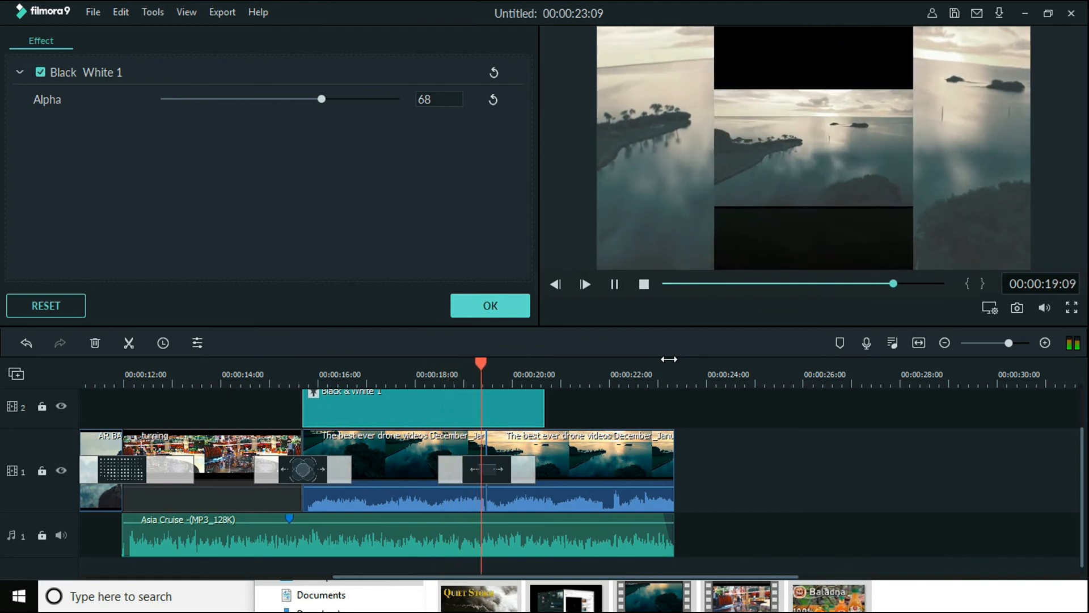
pyautogui.press('space')
# Trim the Black & White 1 effect to end where the second drone part begins, close its settings and preview the result
pyautogui.moveTo(565, 369); pyautogui.dragTo(619, 373)
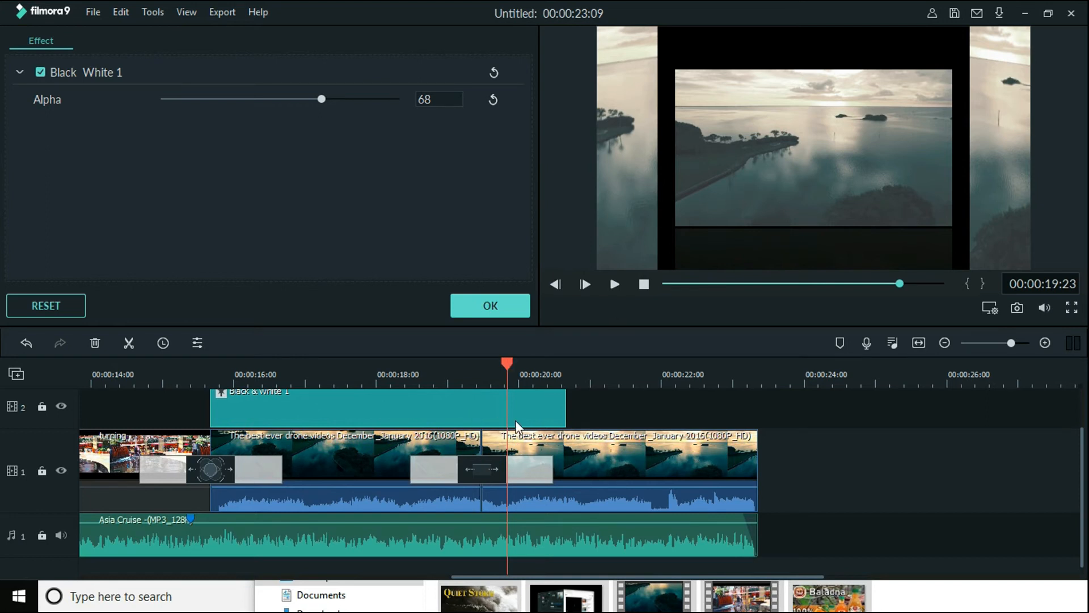
pyautogui.moveTo(507, 363); pyautogui.dragTo(483, 371)
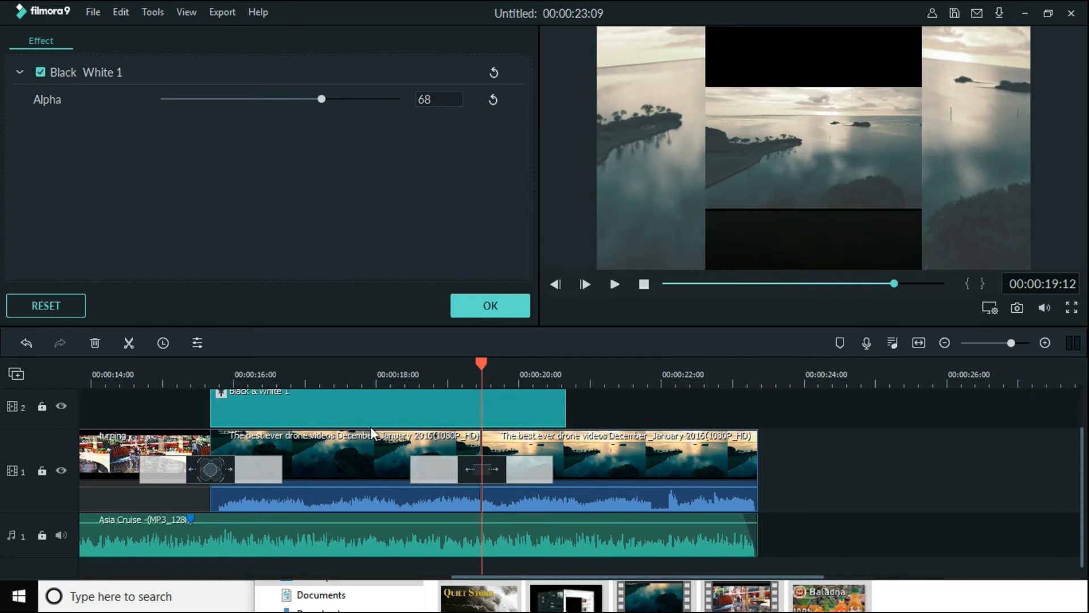
pyautogui.moveTo(563, 411)
pyautogui.mouseDown()
pyautogui.moveTo(491, 414)
pyautogui.moveTo(551, 413)
pyautogui.mouseUp()
pyautogui.moveTo(550, 410); pyautogui.dragTo(481, 411)
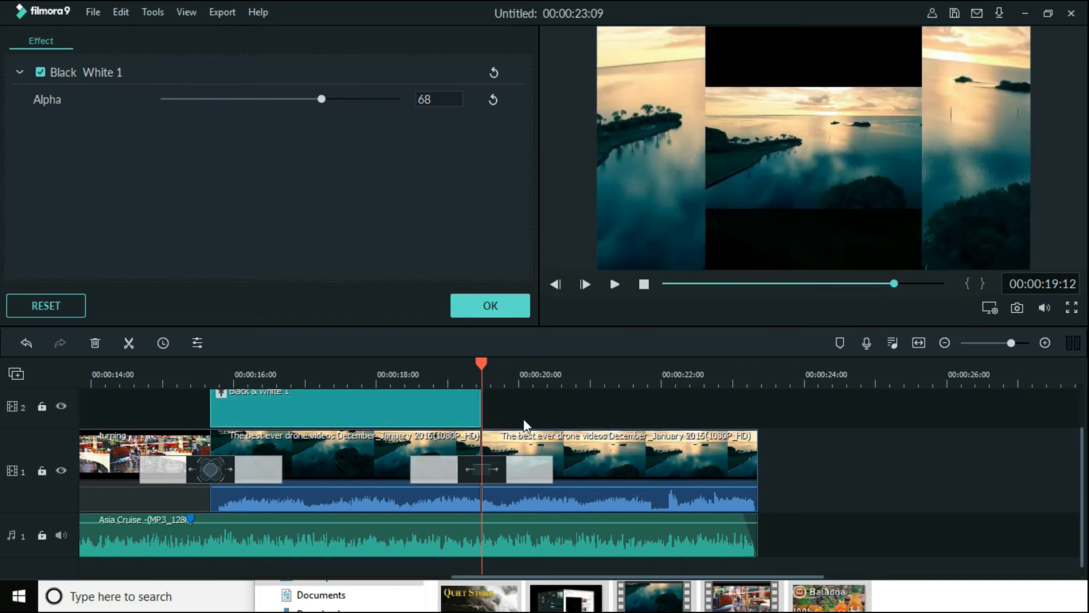
pyautogui.click(510, 309)
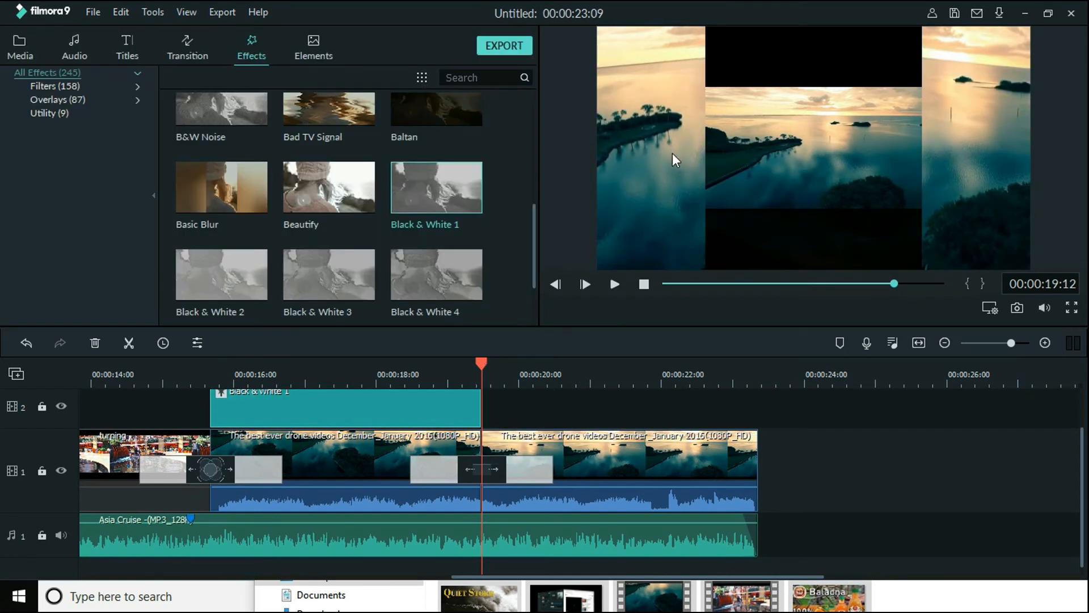
pyautogui.press('space')
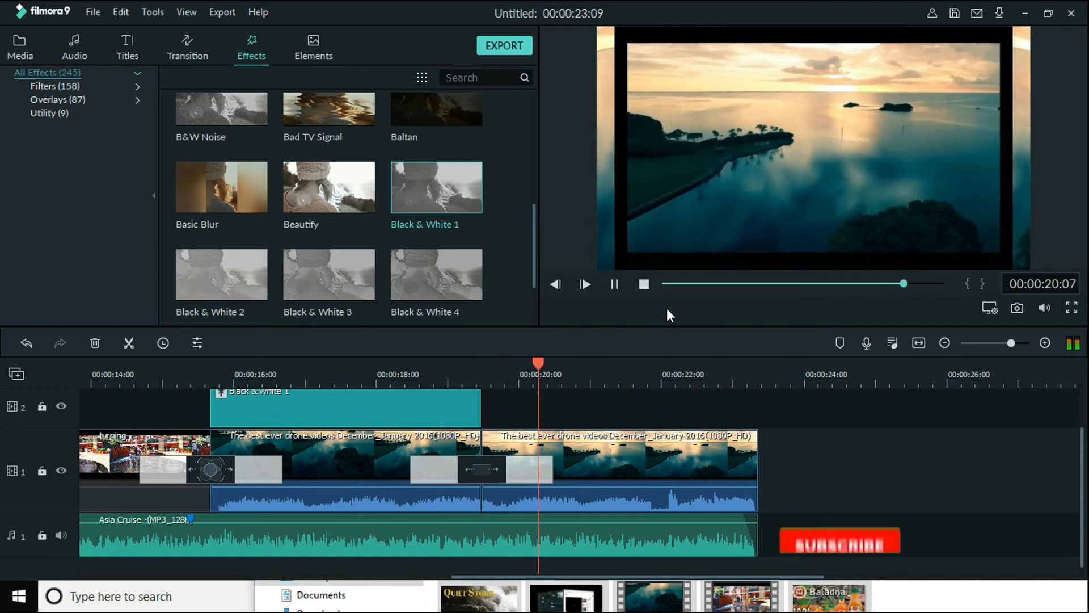
pyautogui.press('space')
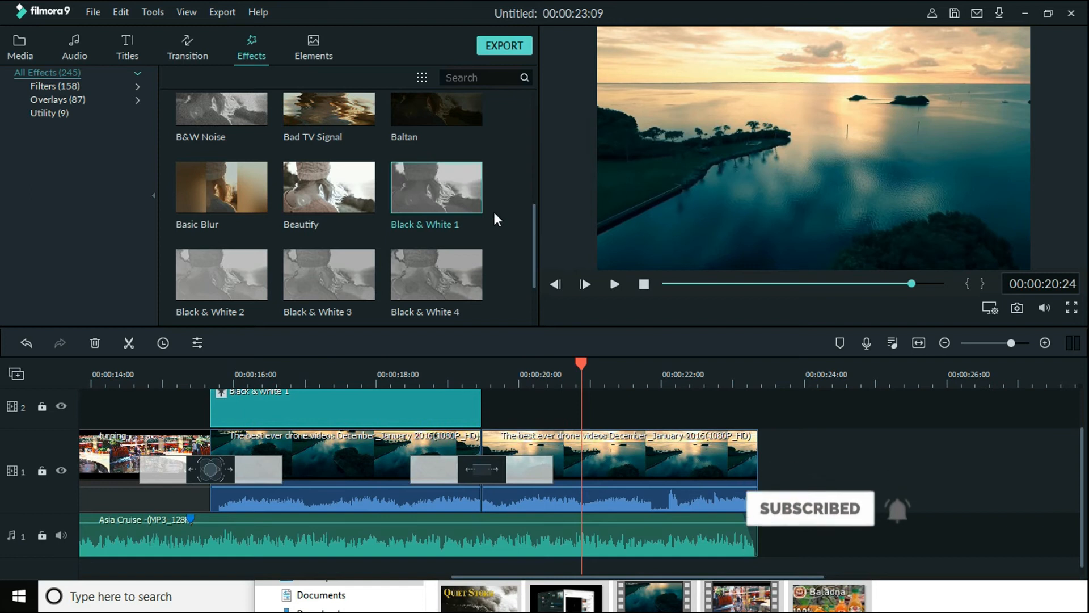
# Place the Cinema 21:9 effect after Black & White 1 on video track 2 and trim it to the end of the second drone part
pyautogui.moveTo(534, 217); pyautogui.dragTo(542, 276)
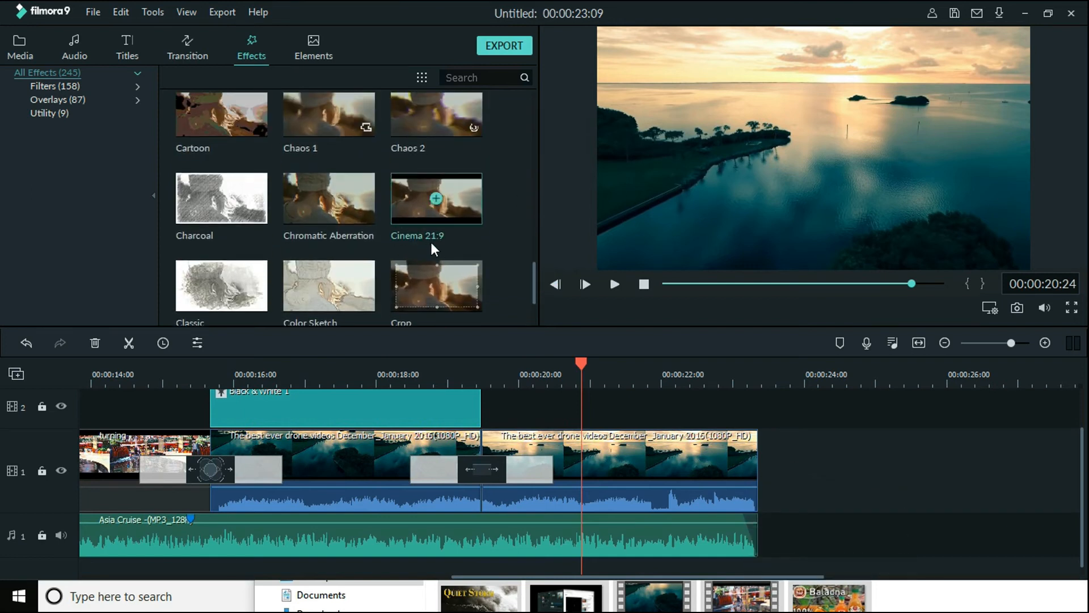
pyautogui.moveTo(404, 202); pyautogui.dragTo(479, 419)
pyautogui.moveTo(838, 425); pyautogui.dragTo(757, 436)
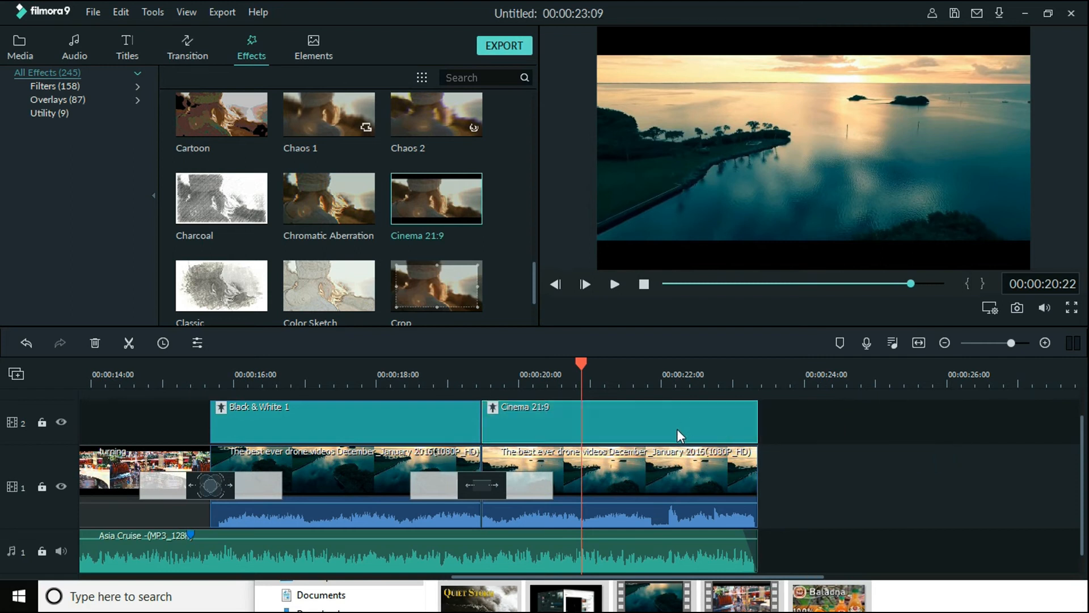
# In the Cinema 21:9 settings, try border heights of 1.00 and -0.01 and an alpha of 0.26, and return alpha to 1.00
pyautogui.doubleClick(675, 430)
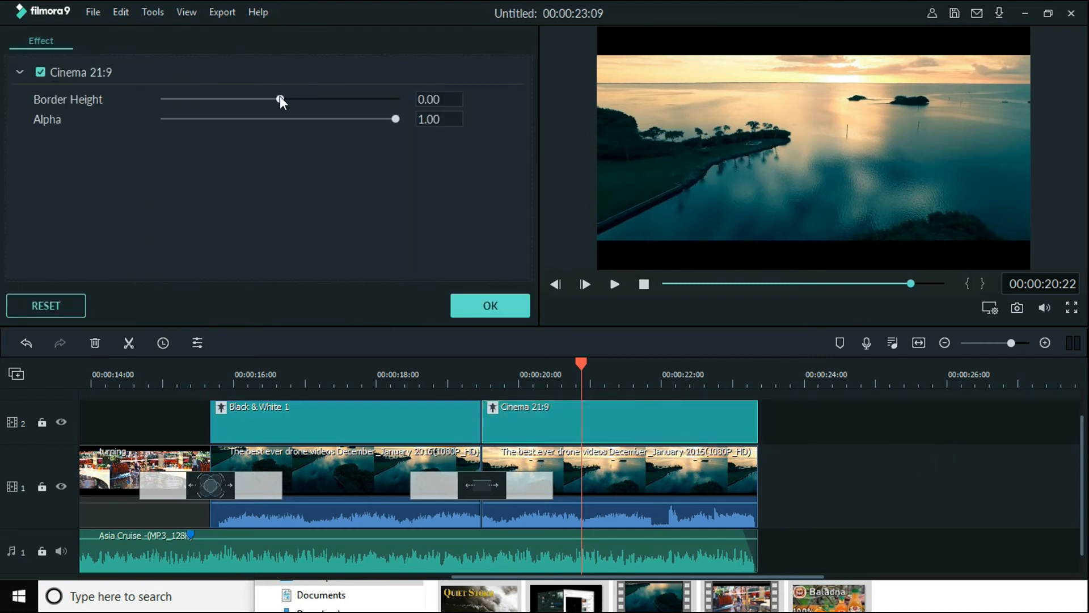
pyautogui.moveTo(280, 97); pyautogui.dragTo(397, 100)
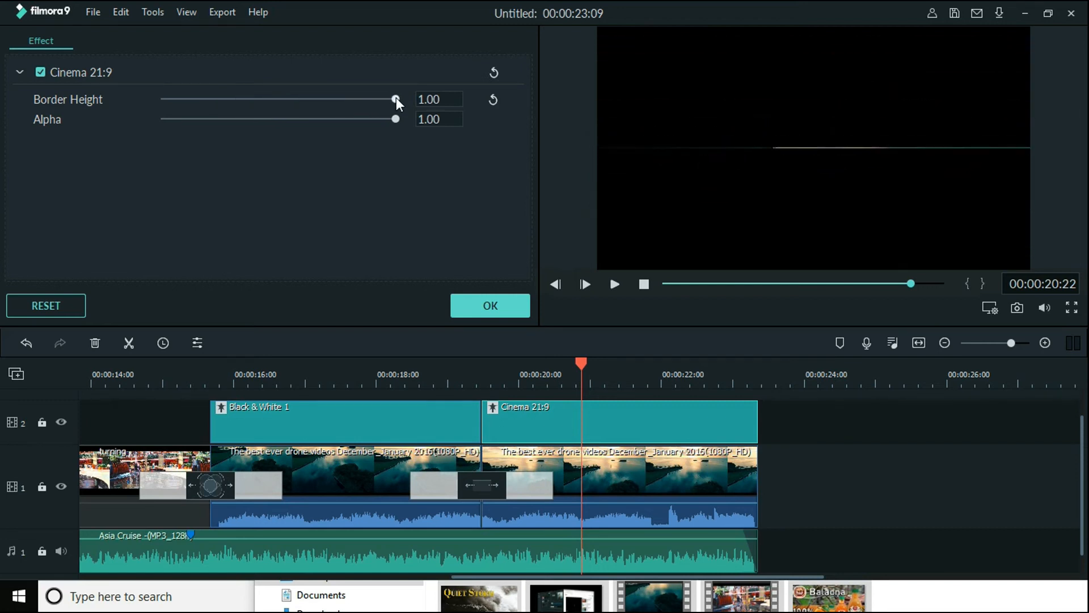
pyautogui.moveTo(379, 100); pyautogui.dragTo(223, 139)
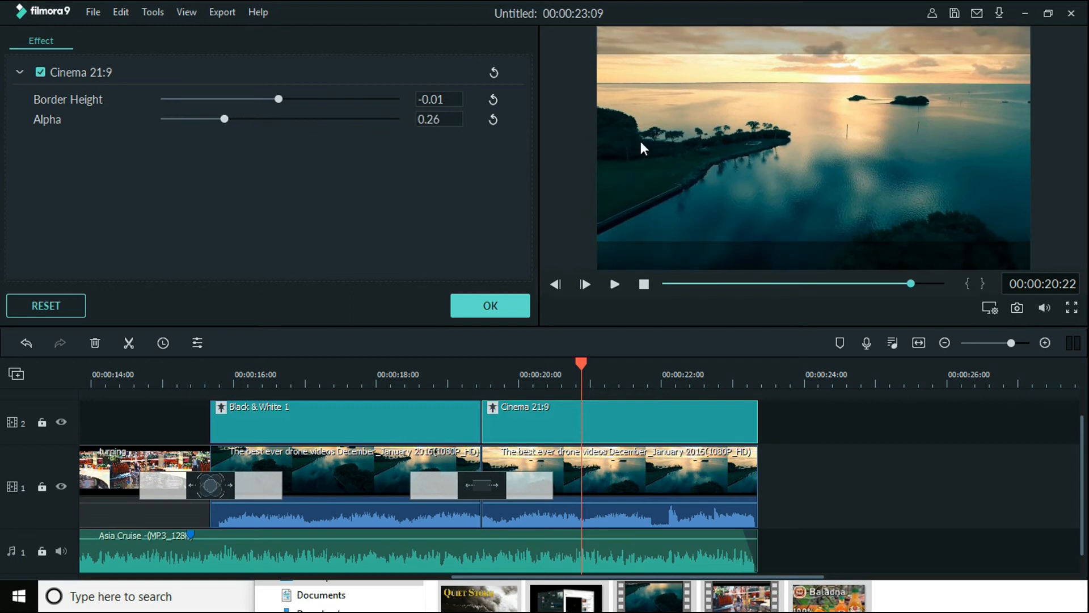
pyautogui.moveTo(225, 121); pyautogui.dragTo(548, 98)
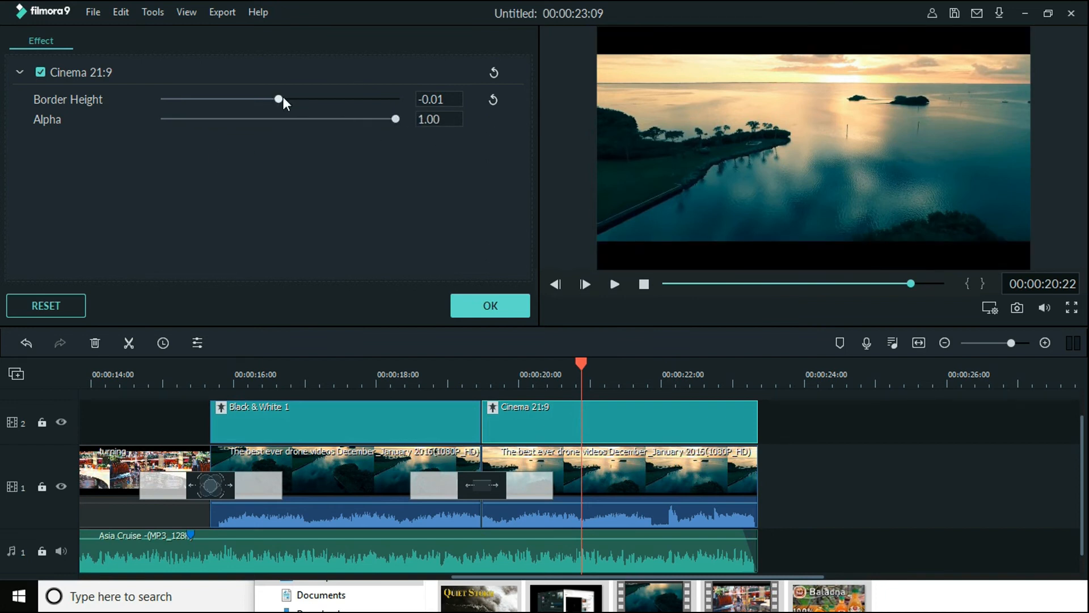
# Set the Cinema 21:9 border height to -0.69 and confirm the effect settings
pyautogui.moveTo(280, 96); pyautogui.dragTo(64, 121)
pyautogui.moveTo(168, 96); pyautogui.dragTo(203, 114)
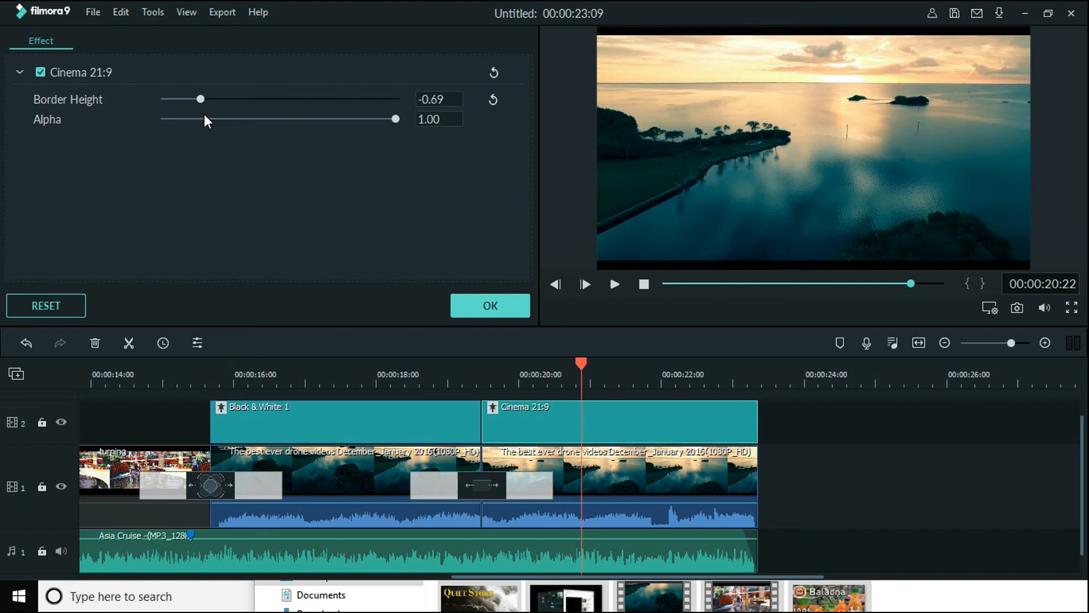
pyautogui.click(468, 315)
# Delete the Cinema 21:9 effect from video track 2
pyautogui.scroll(-1, 754, 362)
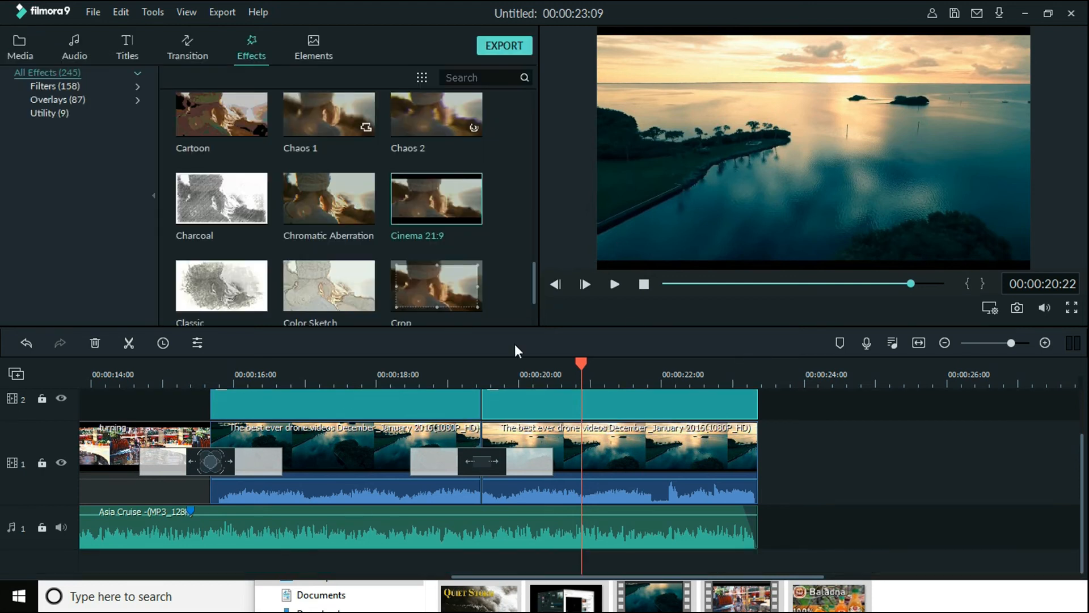
pyautogui.scroll(2, 561, 364)
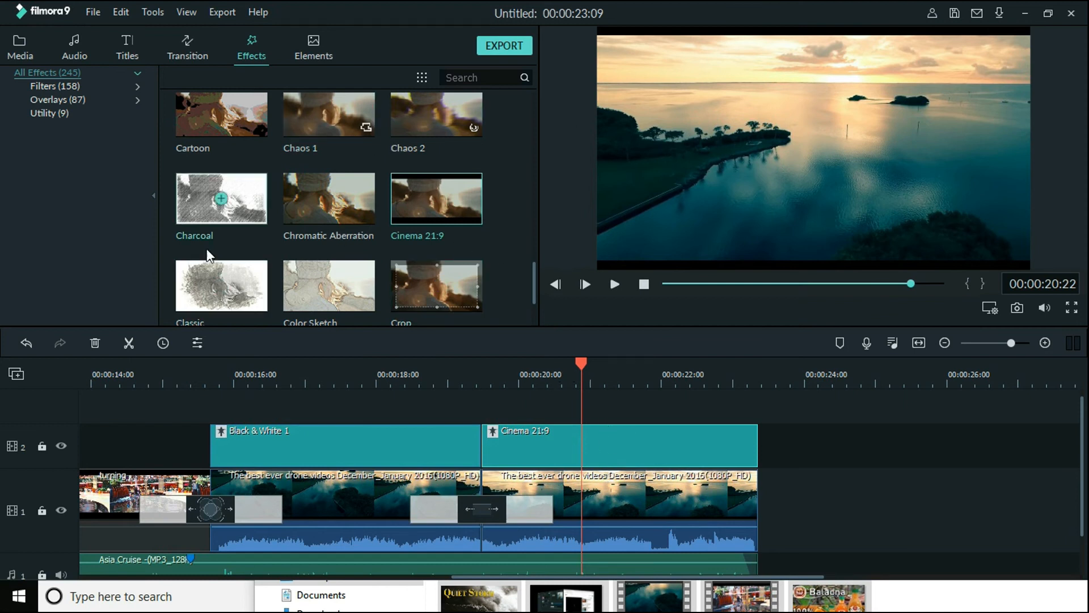
pyautogui.rightClick(633, 440)
pyautogui.click(673, 332)
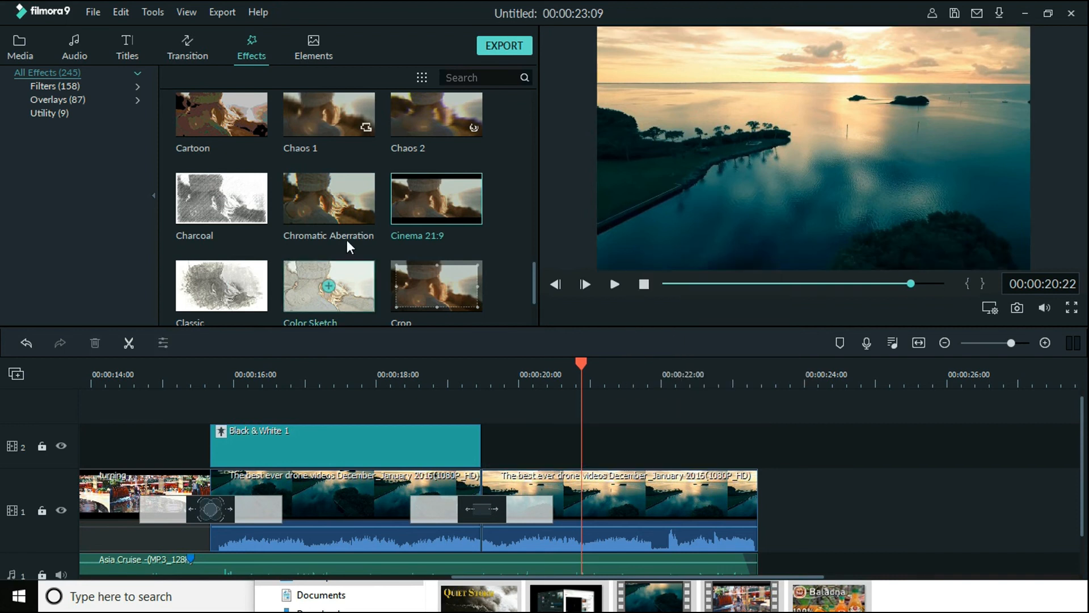
# Place the Classic effect over the second drone part, trim it to the part's end and lower its alpha
pyautogui.moveTo(221, 284)
pyautogui.mouseDown()
pyautogui.moveTo(340, 360)
pyautogui.moveTo(532, 455)
pyautogui.moveTo(495, 450)
pyautogui.mouseUp()
pyautogui.moveTo(837, 443); pyautogui.dragTo(753, 450)
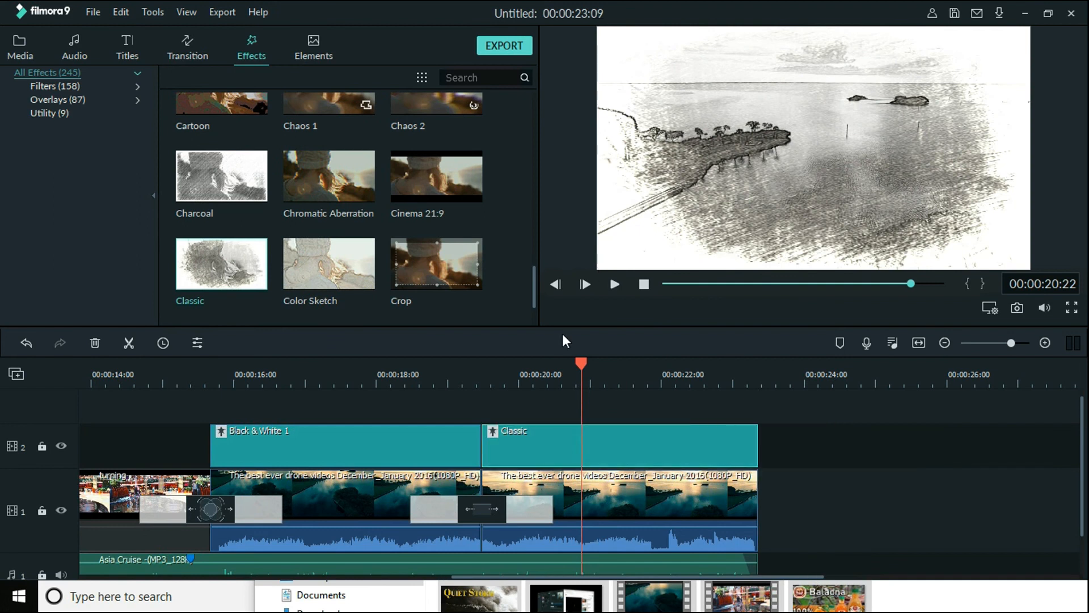
pyautogui.doubleClick(539, 442)
pyautogui.moveTo(396, 100)
pyautogui.mouseDown()
pyautogui.moveTo(117, 116)
pyautogui.moveTo(401, 107)
pyautogui.moveTo(295, 122)
pyautogui.moveTo(355, 116)
pyautogui.moveTo(219, 109)
pyautogui.moveTo(340, 105)
pyautogui.moveTo(235, 122)
pyautogui.mouseUp()
pyautogui.click(479, 306)
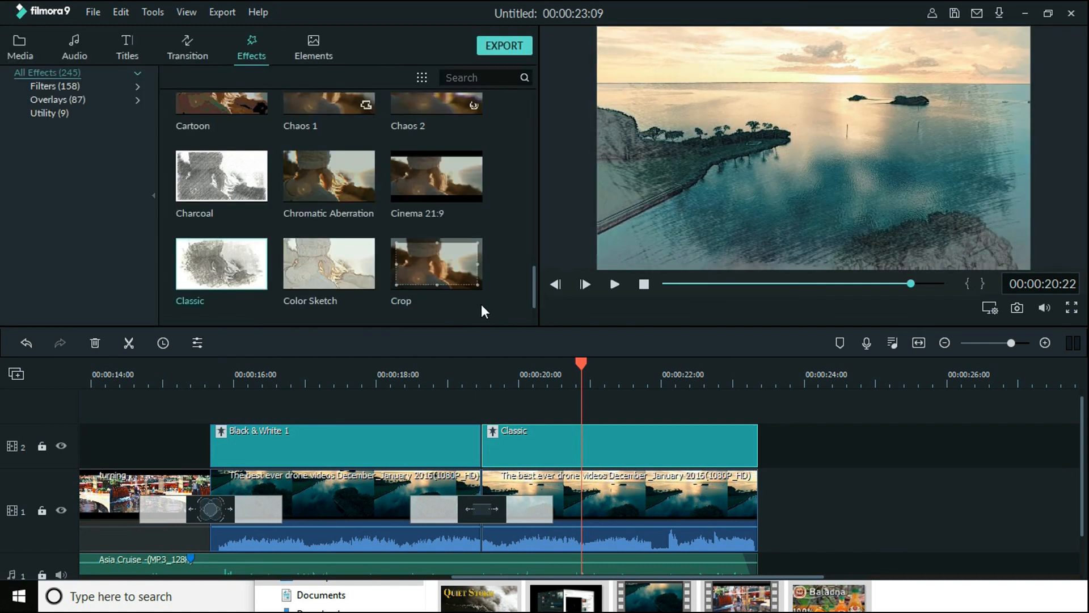
# Select the Black & White 1 and Classic effects on video track 2 together and delete them
pyautogui.moveTo(813, 372); pyautogui.dragTo(639, 373)
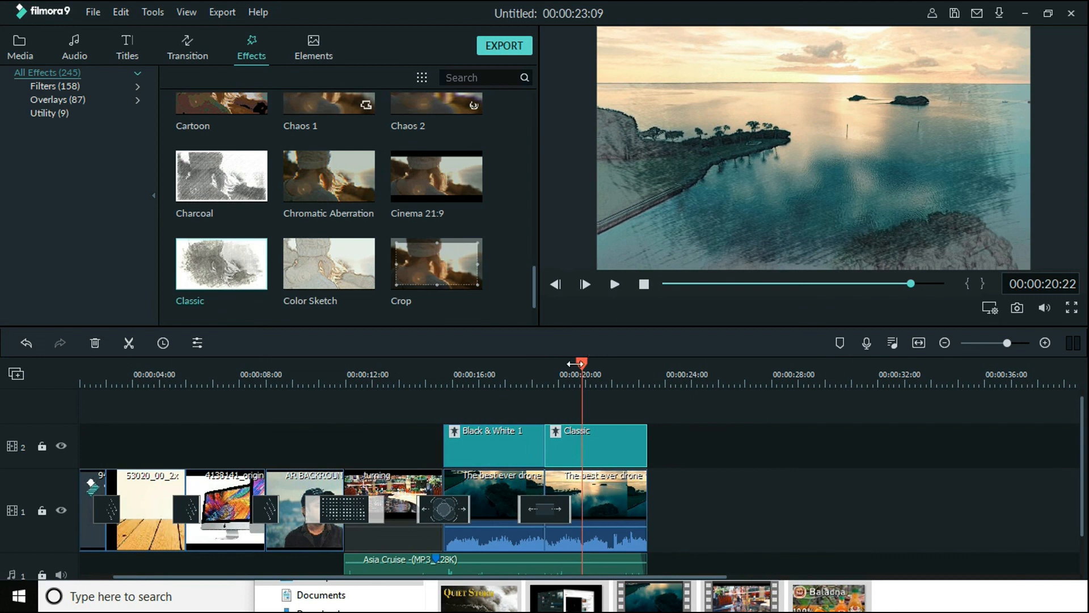
pyautogui.moveTo(587, 362); pyautogui.dragTo(646, 379)
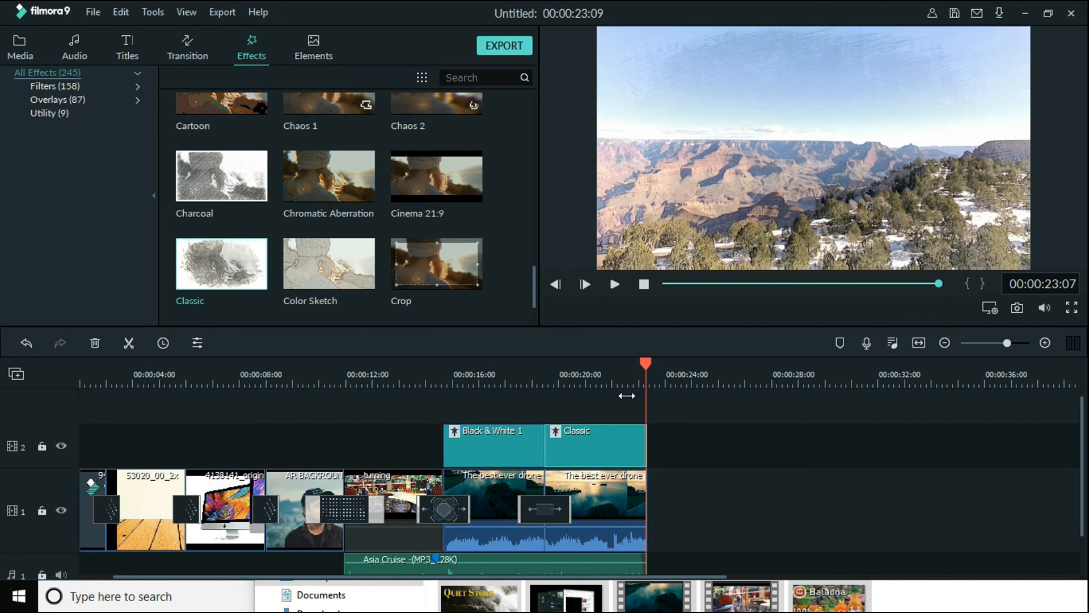
pyautogui.moveTo(697, 427); pyautogui.dragTo(429, 455)
pyautogui.moveTo(726, 425); pyautogui.dragTo(727, 451)
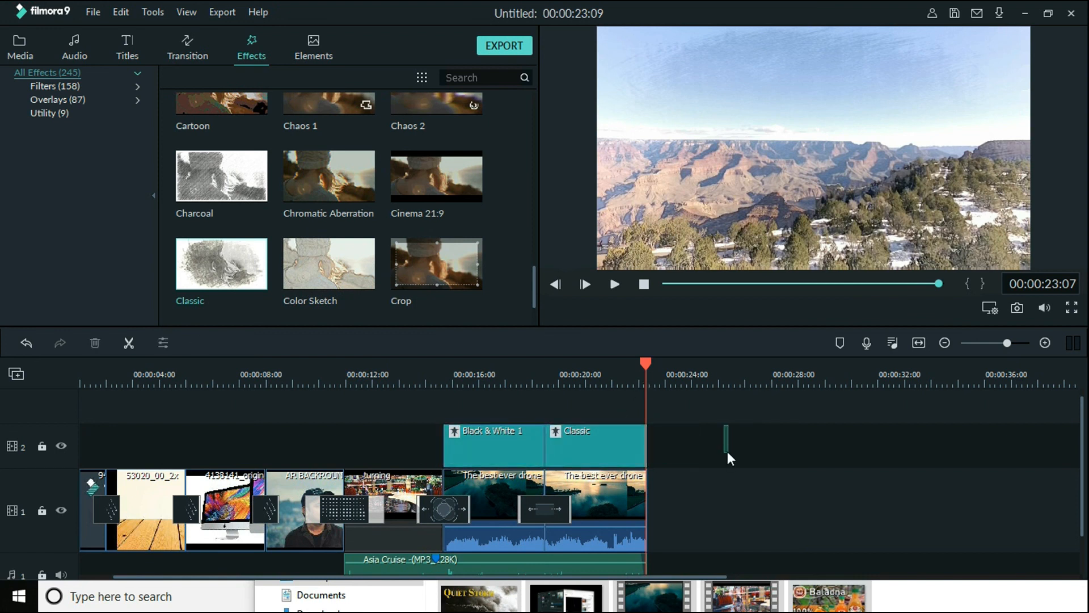
pyautogui.moveTo(715, 463); pyautogui.dragTo(439, 464)
pyautogui.press('Delete')
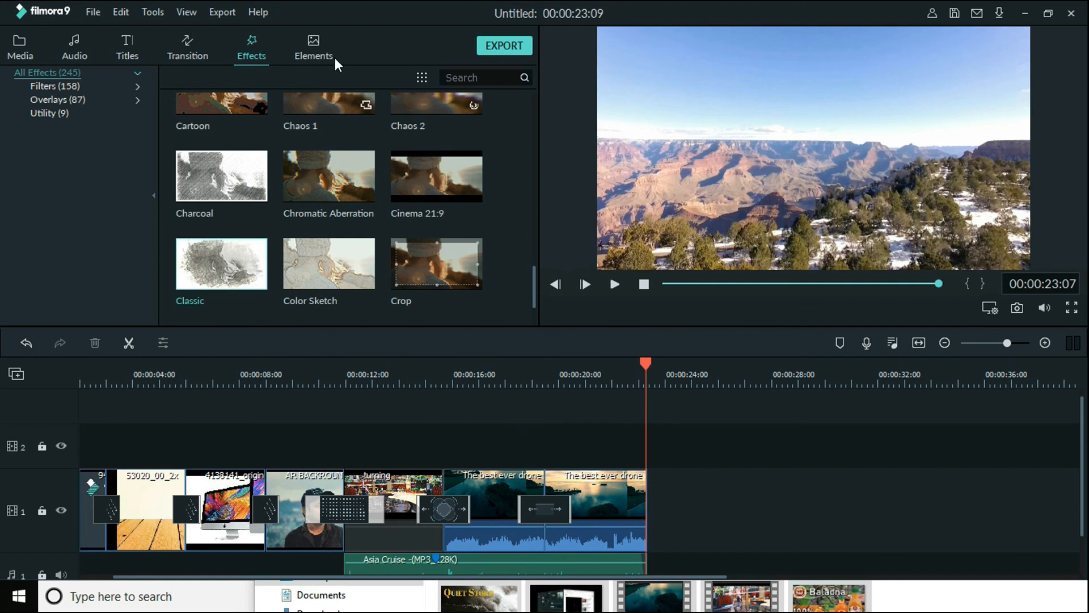
# Browse the elements library and place Element Love 2 on video track 2 above the drone parts
pyautogui.click(317, 51)
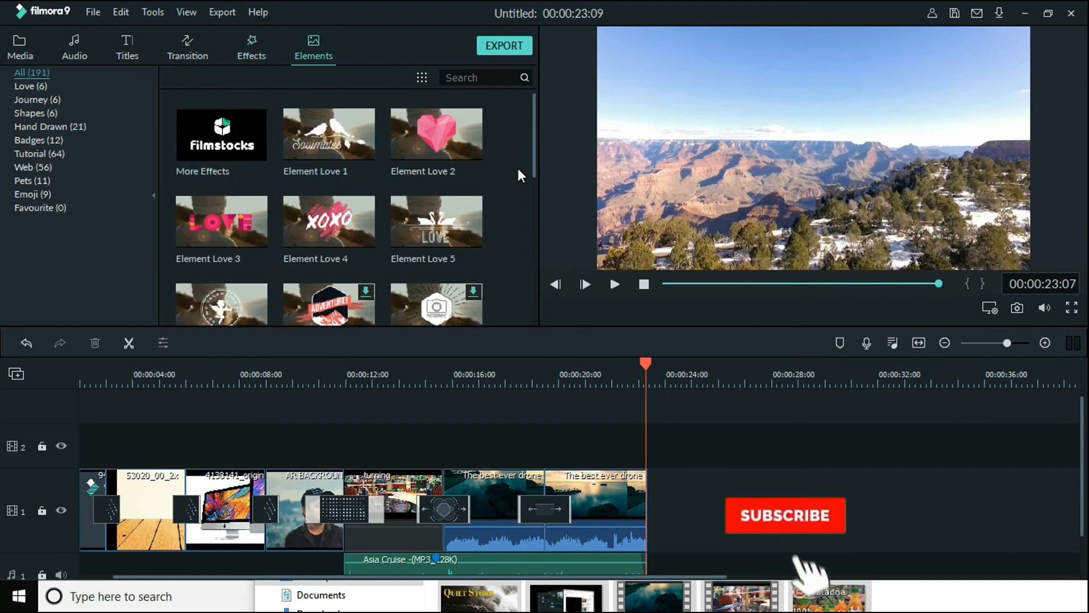
pyautogui.scroll(-20, 428, 245)
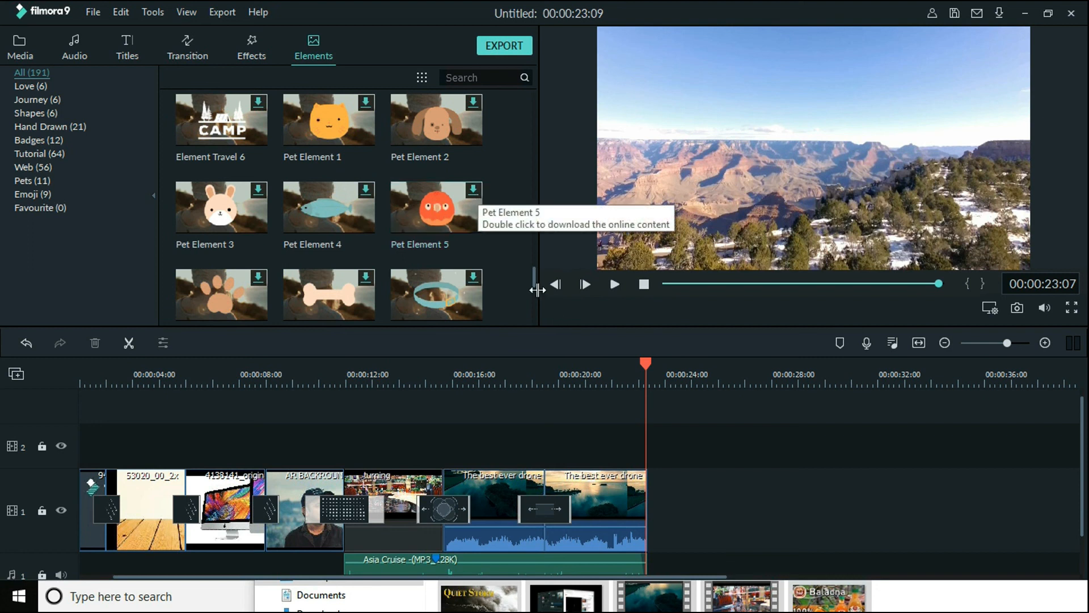
pyautogui.moveTo(533, 285); pyautogui.dragTo(530, 163)
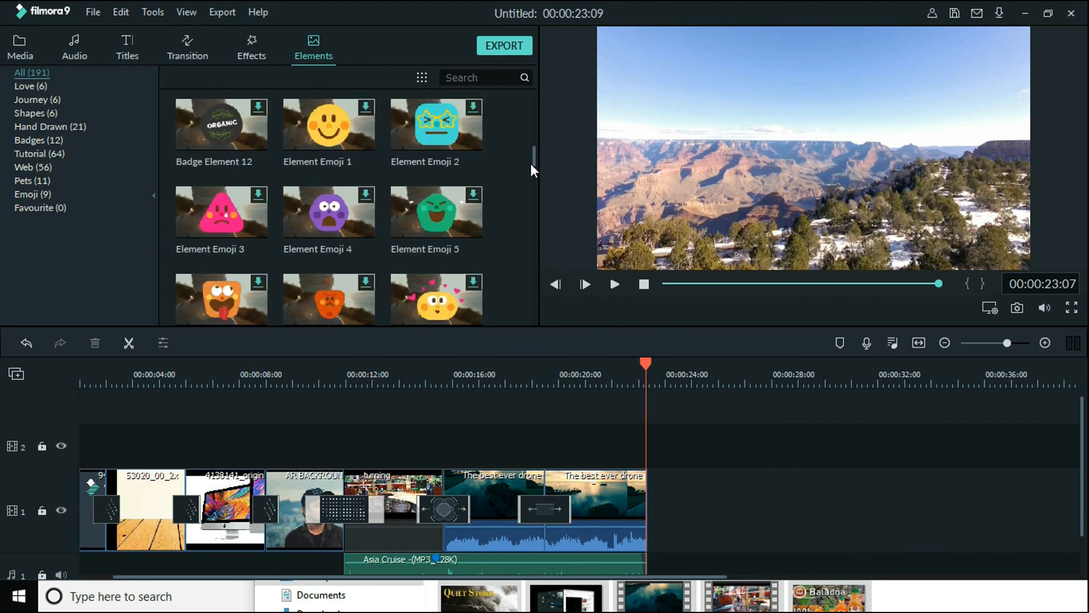
pyautogui.scroll(5, 423, 161)
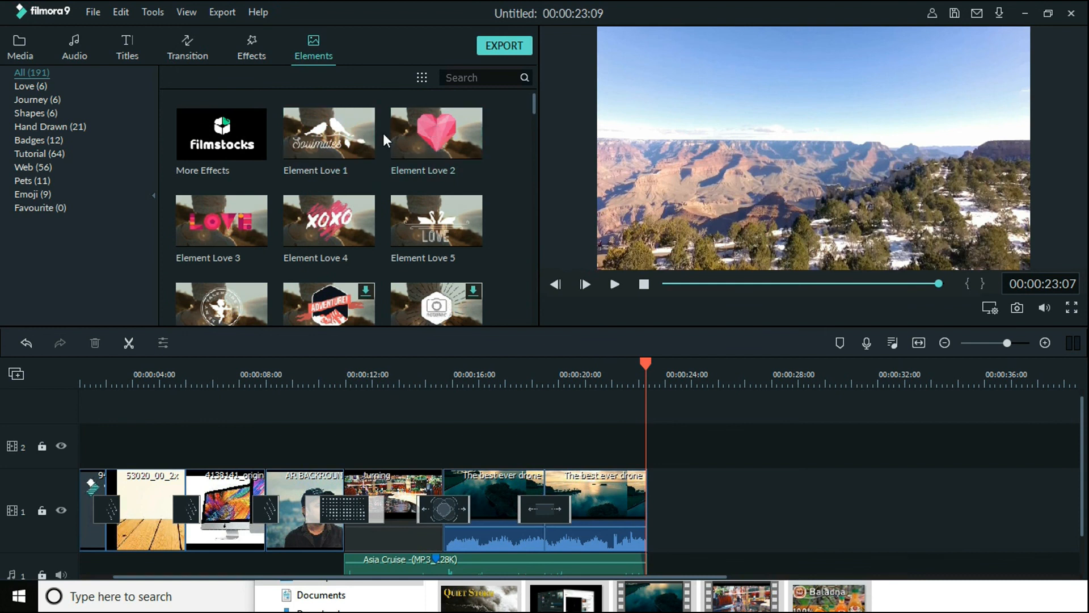
pyautogui.moveTo(410, 141); pyautogui.dragTo(540, 437)
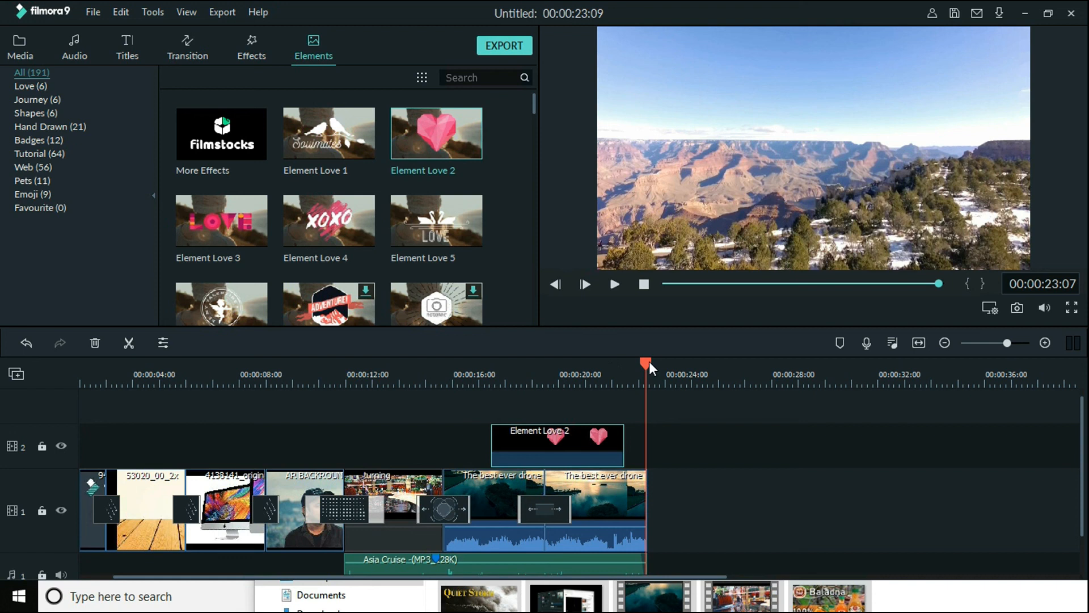
# Preview the Element Love 2 overlay by playing from near the start of the first drone part
pyautogui.moveTo(649, 362); pyautogui.dragTo(457, 389)
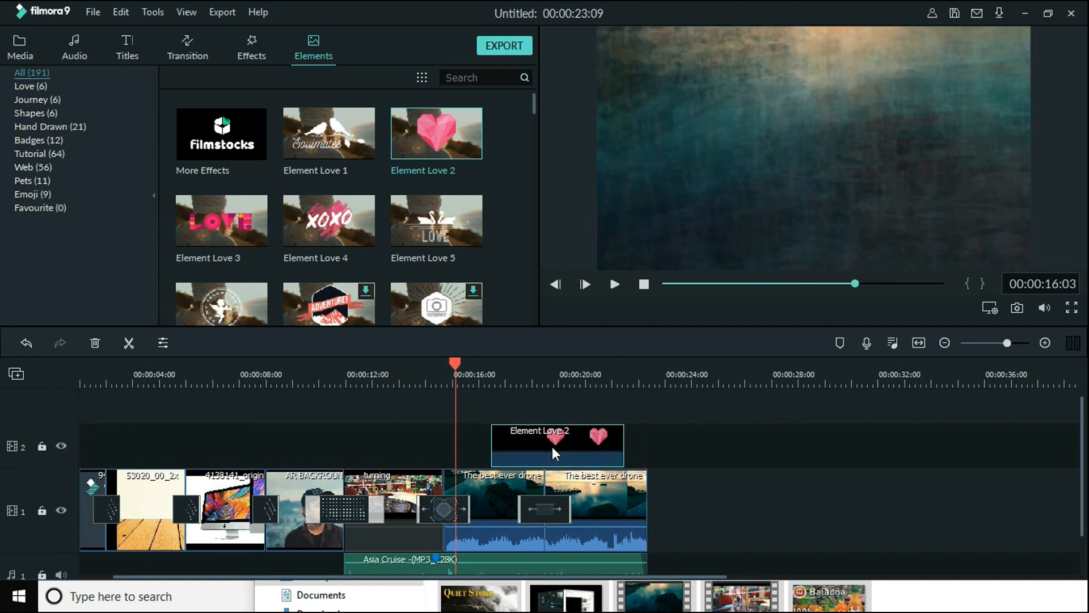
pyautogui.press('space')
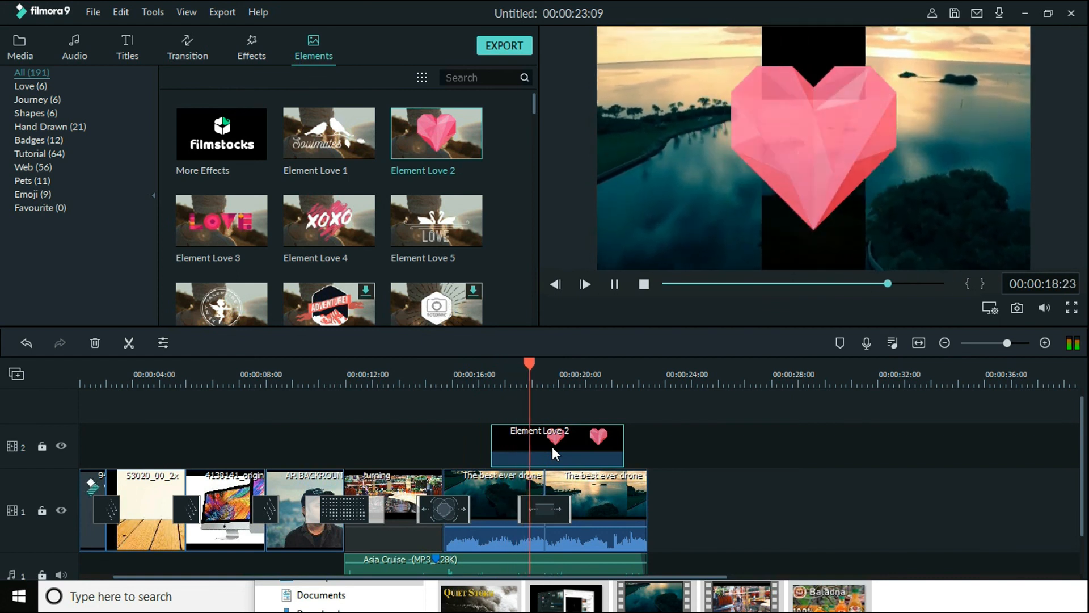
pyautogui.press('space')
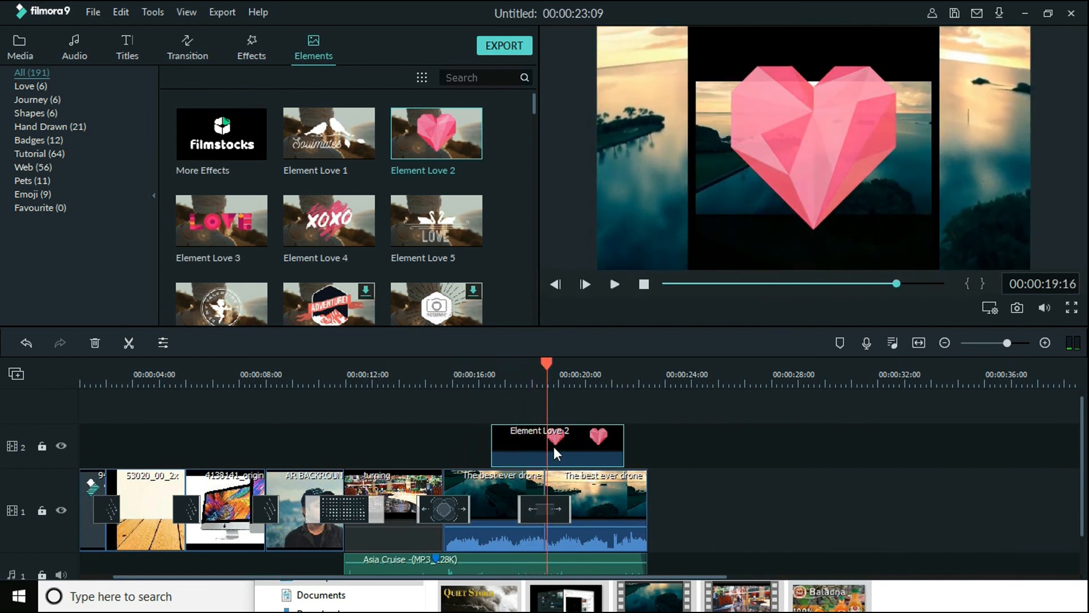
# Shrink the Element Love 2 overlay to about two thirds, move it to the video frame's lower-left corner and preview it
pyautogui.doubleClick(772, 149)
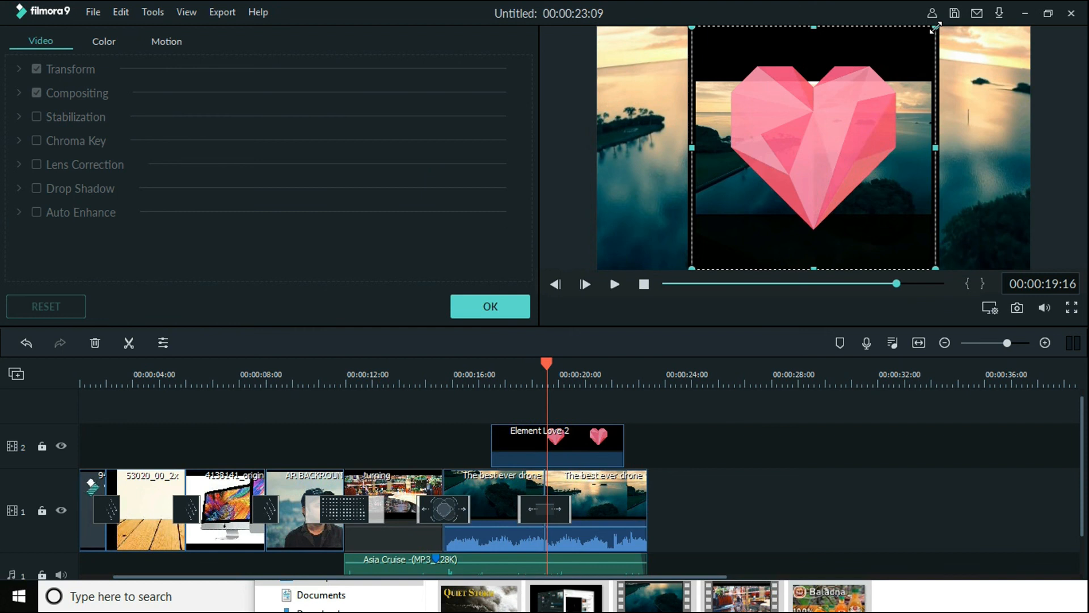
pyautogui.moveTo(935, 27); pyautogui.dragTo(856, 109)
pyautogui.moveTo(817, 170); pyautogui.dragTo(703, 184)
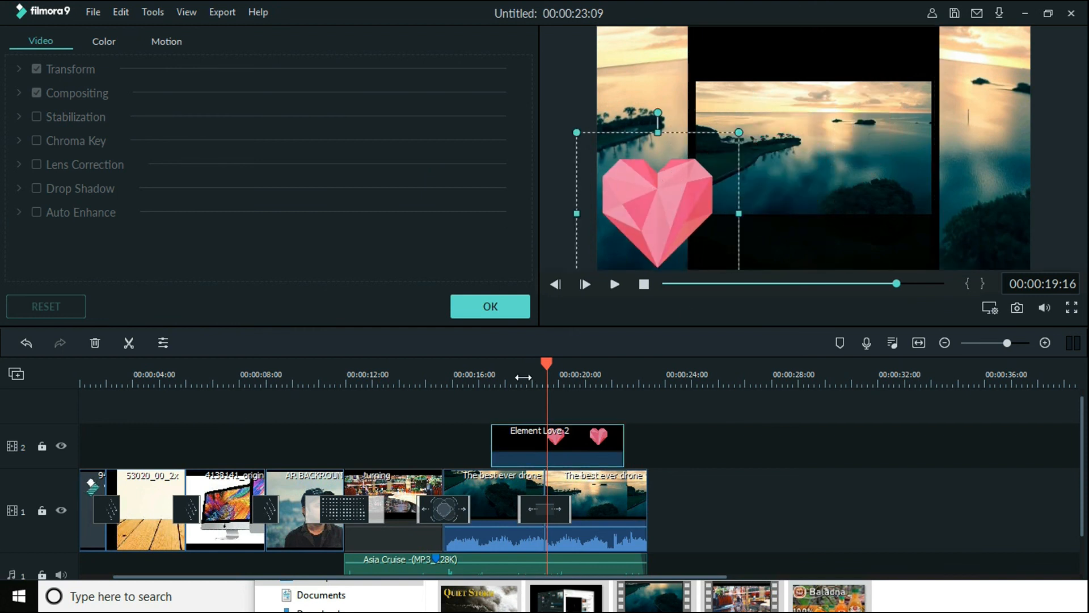
pyautogui.press('space')
pyautogui.press('space')
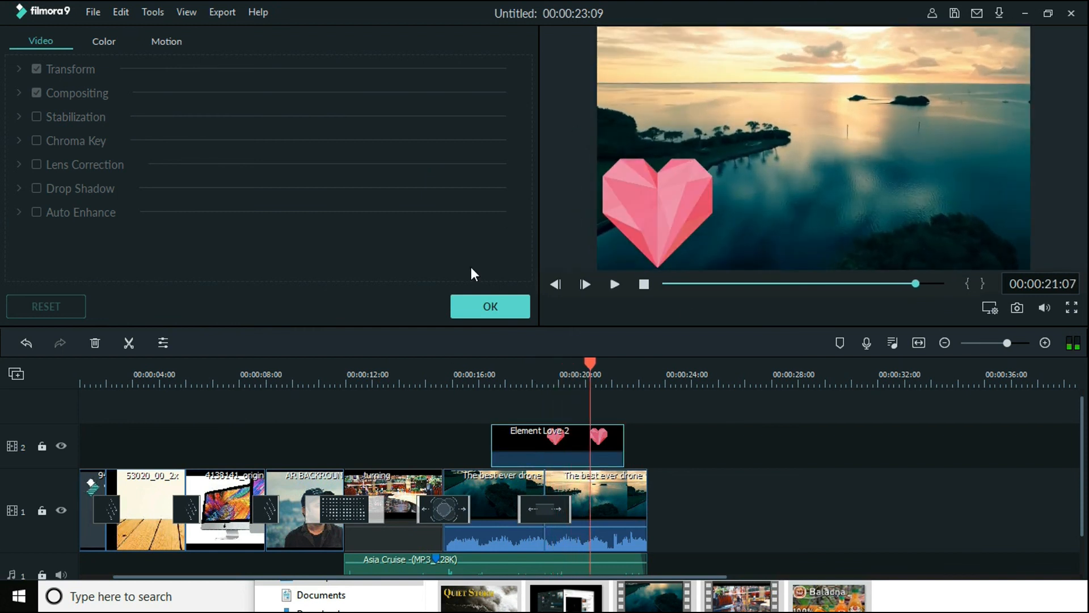
pyautogui.click(482, 307)
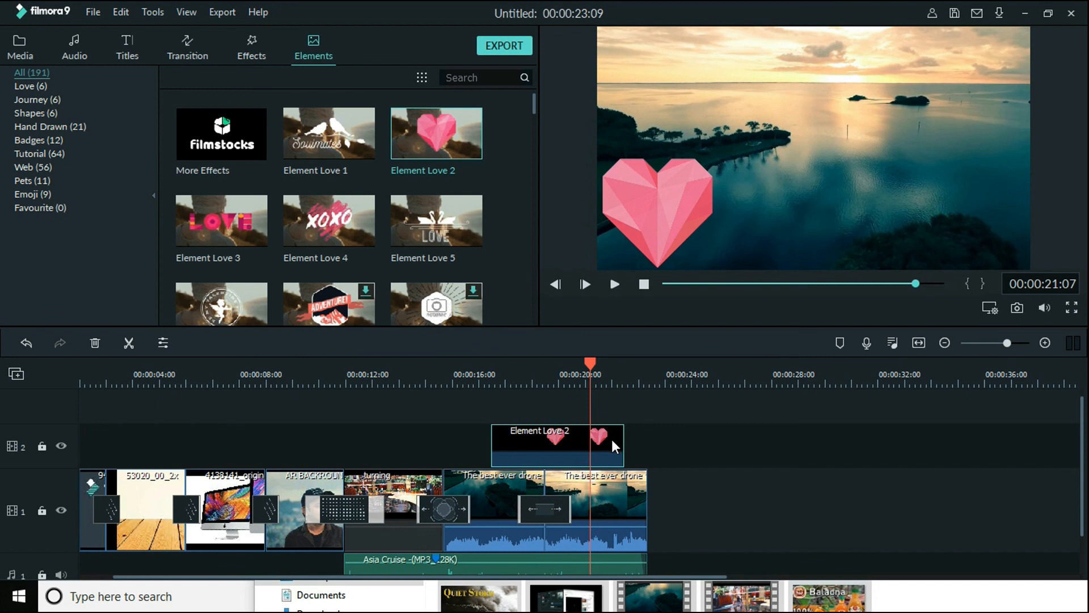
# Delete the Element Love 2 overlay from video track 2
pyautogui.press('Delete')
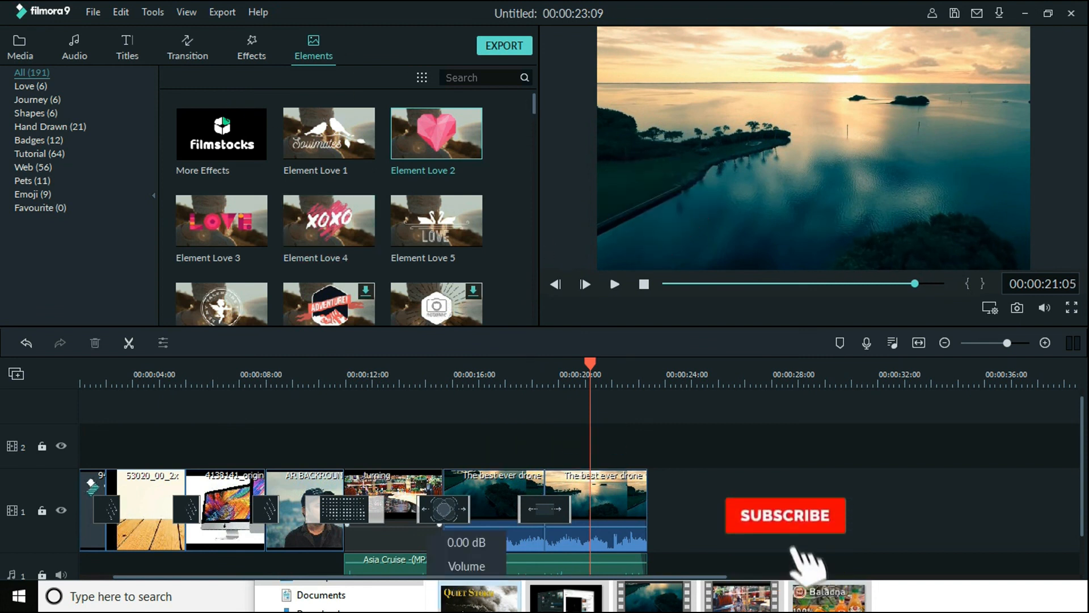
# Set the white balance temperature and tint of the second drone part both to -100
pyautogui.click(596, 493)
pyautogui.moveTo(591, 362); pyautogui.dragTo(556, 363)
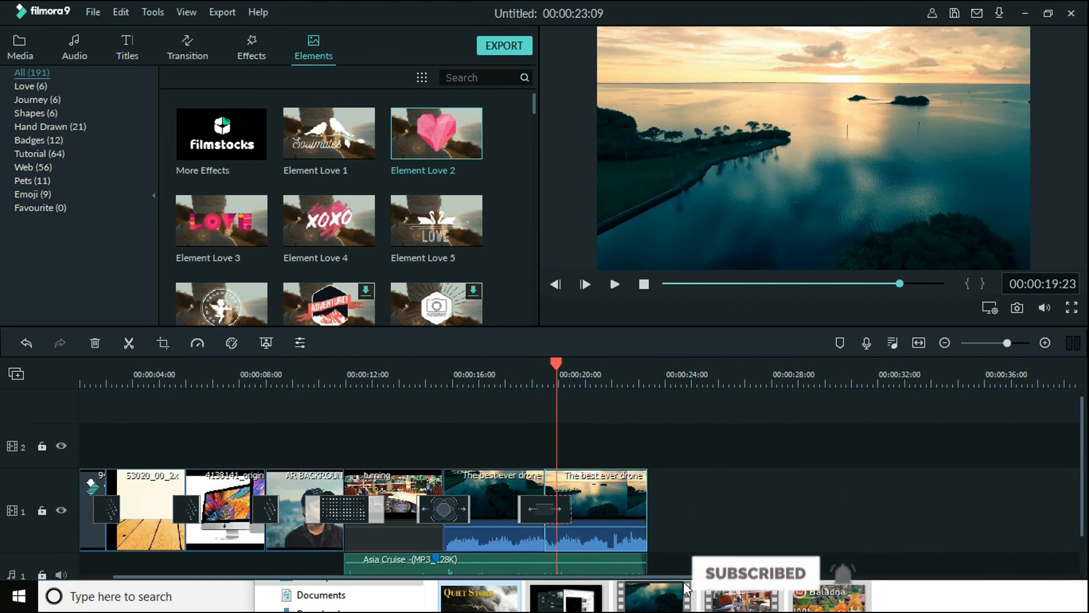
pyautogui.doubleClick(599, 482)
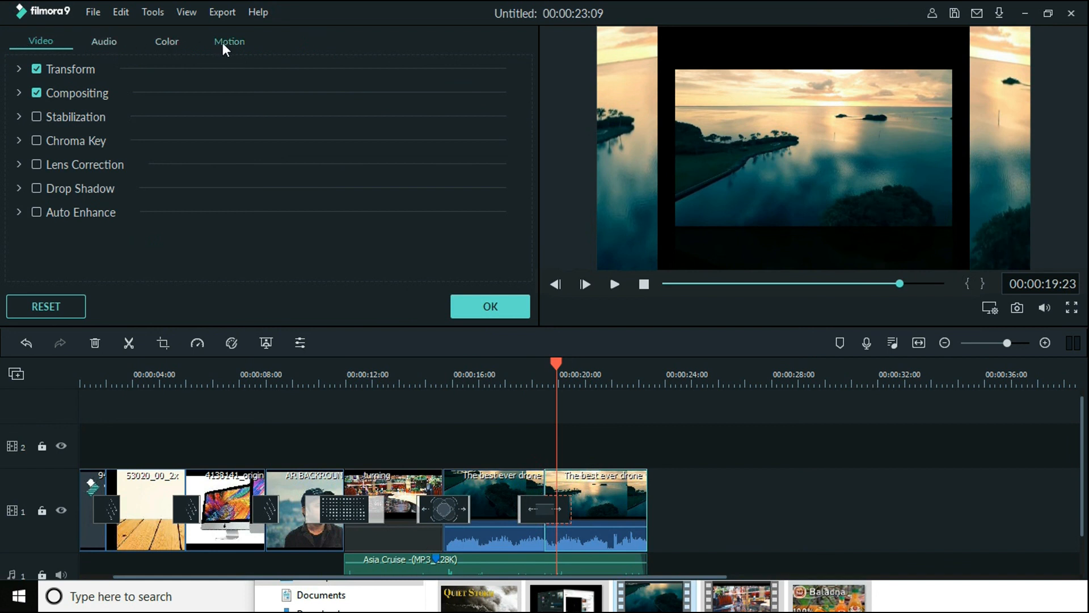
pyautogui.click(164, 46)
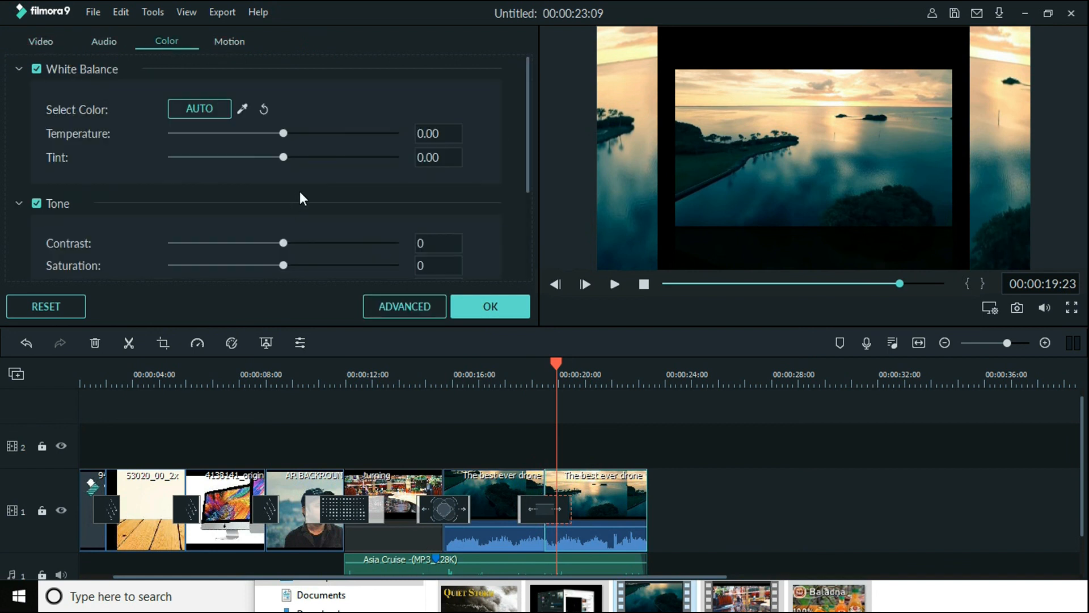
pyautogui.moveTo(557, 365); pyautogui.dragTo(601, 364)
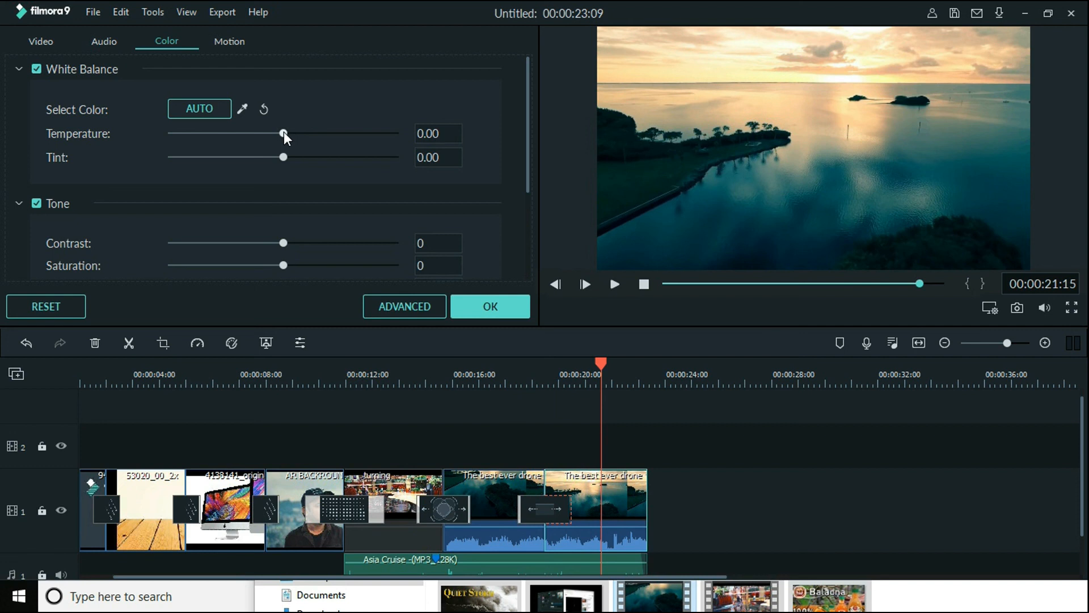
pyautogui.moveTo(283, 133); pyautogui.dragTo(170, 134)
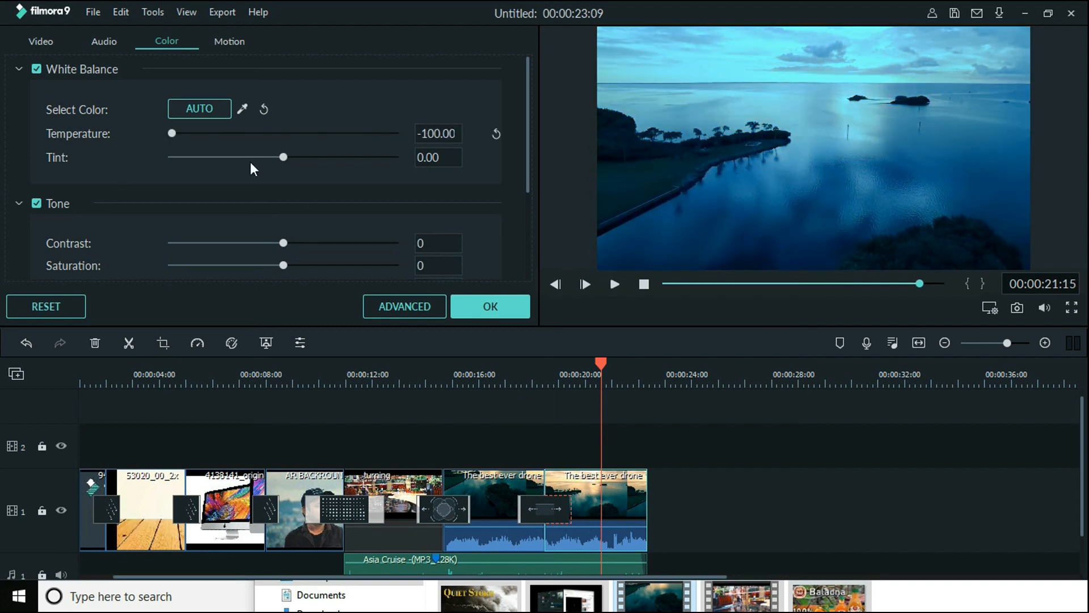
pyautogui.moveTo(285, 156); pyautogui.dragTo(94, 172)
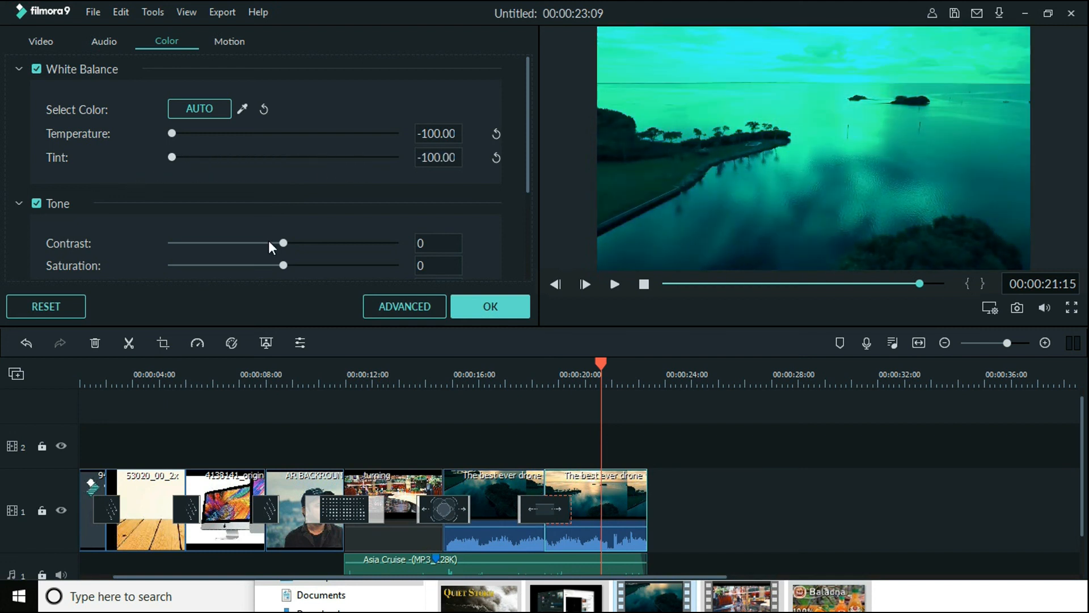
# Lower the contrast in the second drone part's tone settings to -13
pyautogui.scroll(-3, 281, 241)
pyautogui.moveTo(283, 102); pyautogui.dragTo(262, 112)
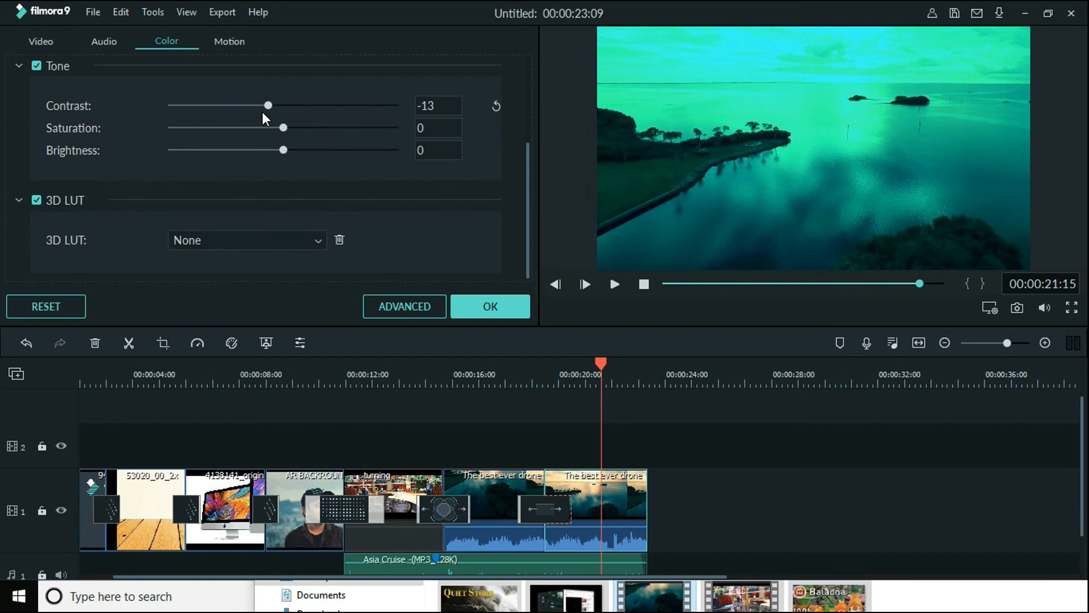